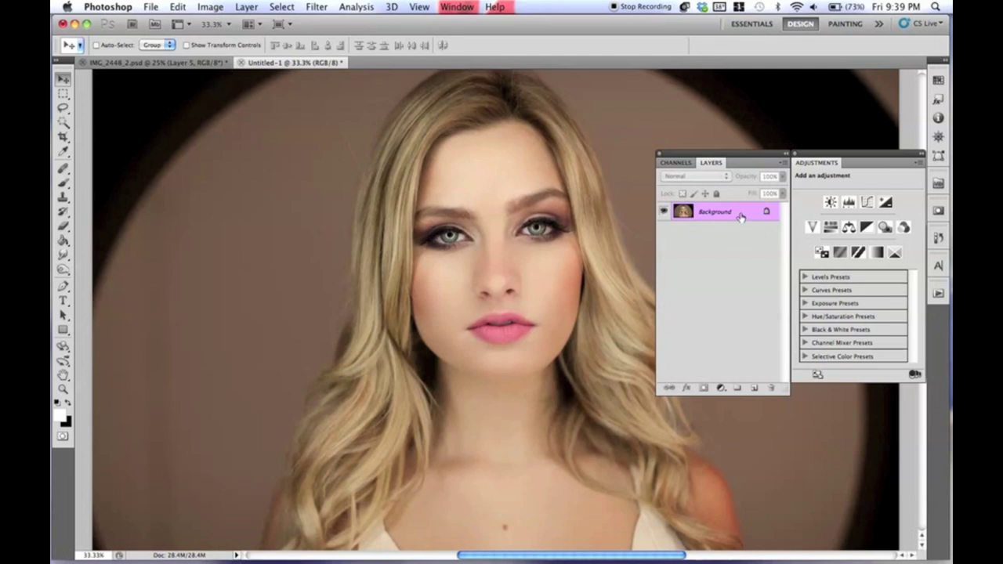
Duplicate the Background layer into a new 'Background copy' layer above it
left_click_drag(734, 210, 754, 387)
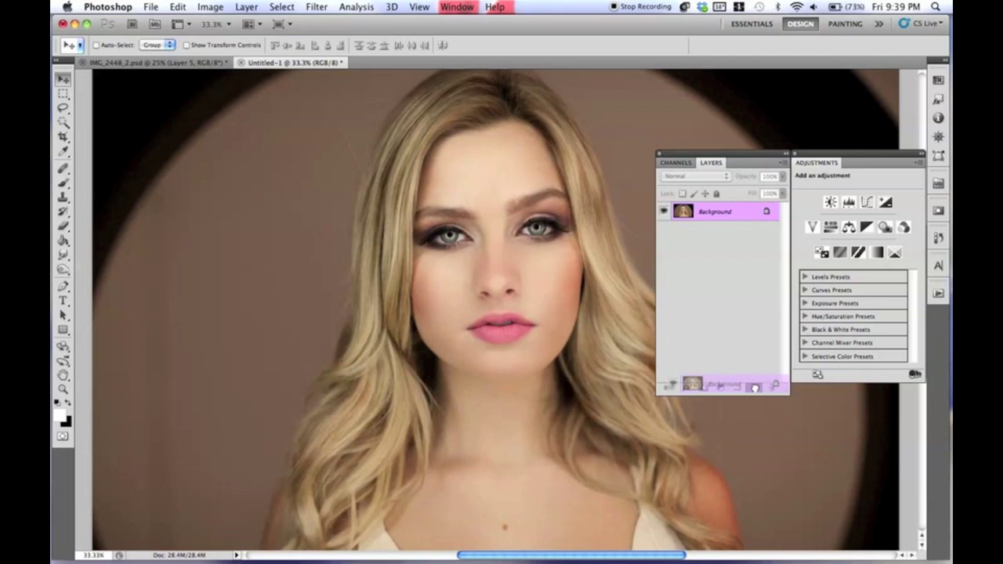
left_click_drag(754, 387, 754, 388)
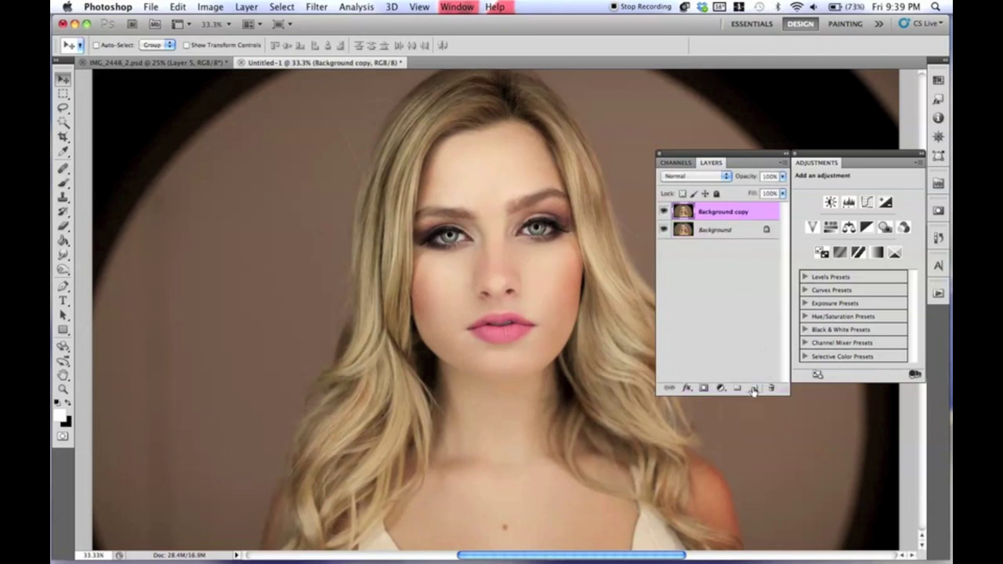
left_click(318, 8)
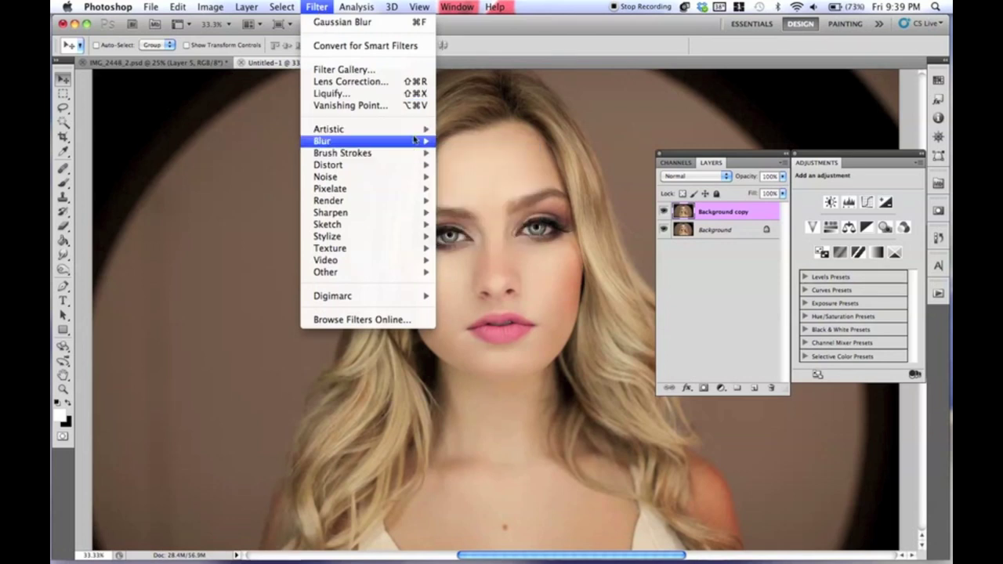
Apply a Gaussian Blur with a 10.6-pixel radius to the Background copy layer
mouse_move(427, 149)
left_click(478, 189)
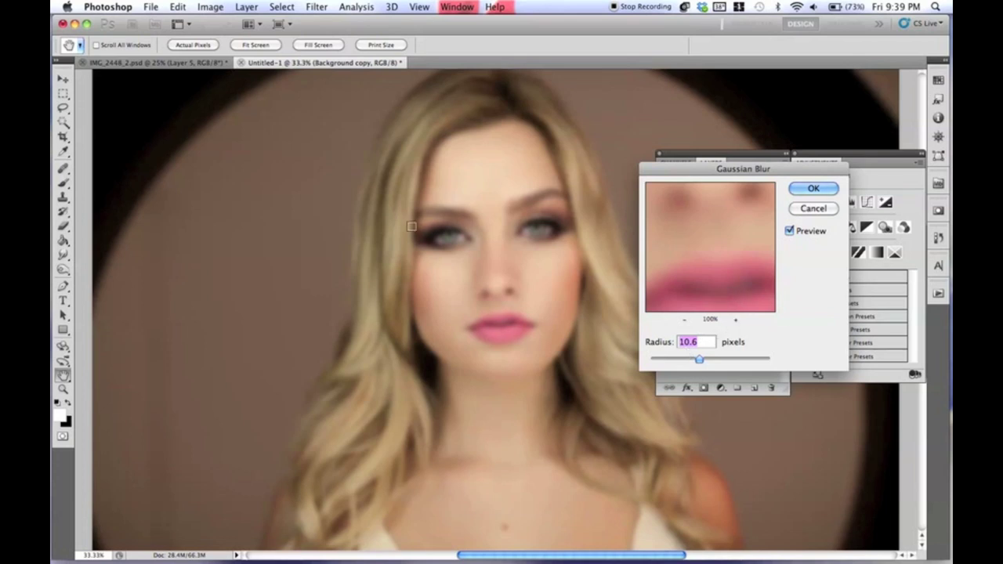
left_click(808, 193)
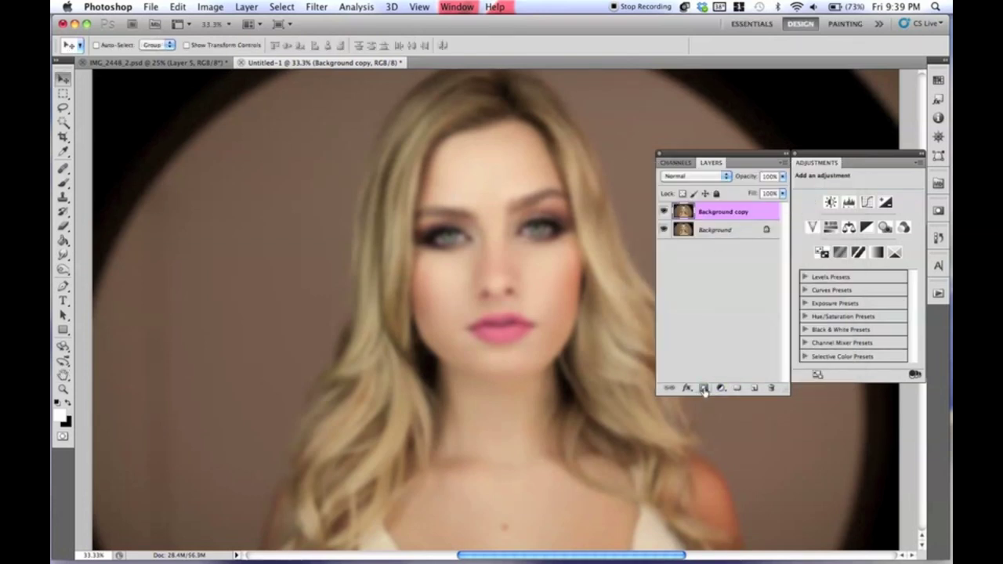
Add an inverted black layer mask to Background copy and set up a 250 px soft brush
left_click(704, 388)
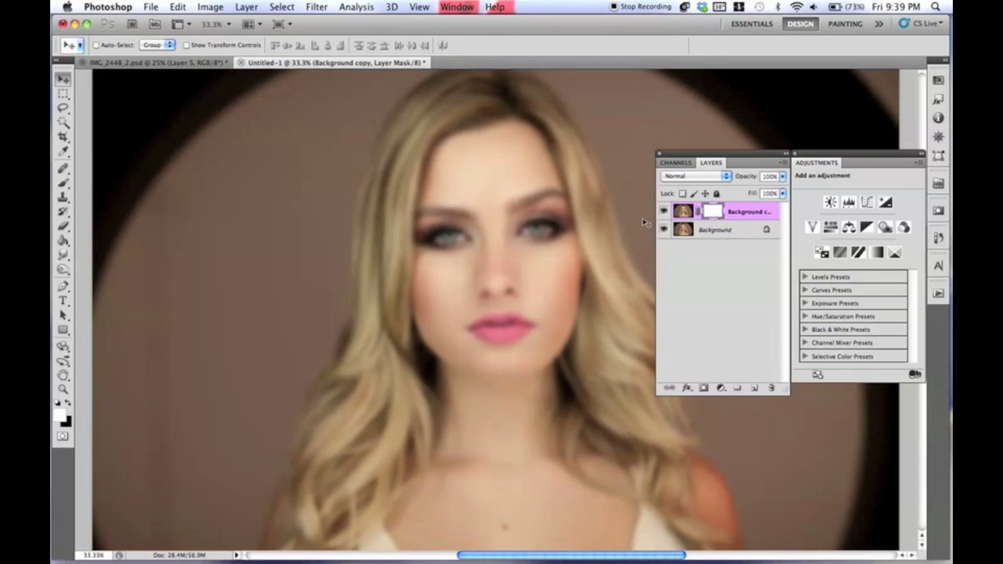
key("super+i")
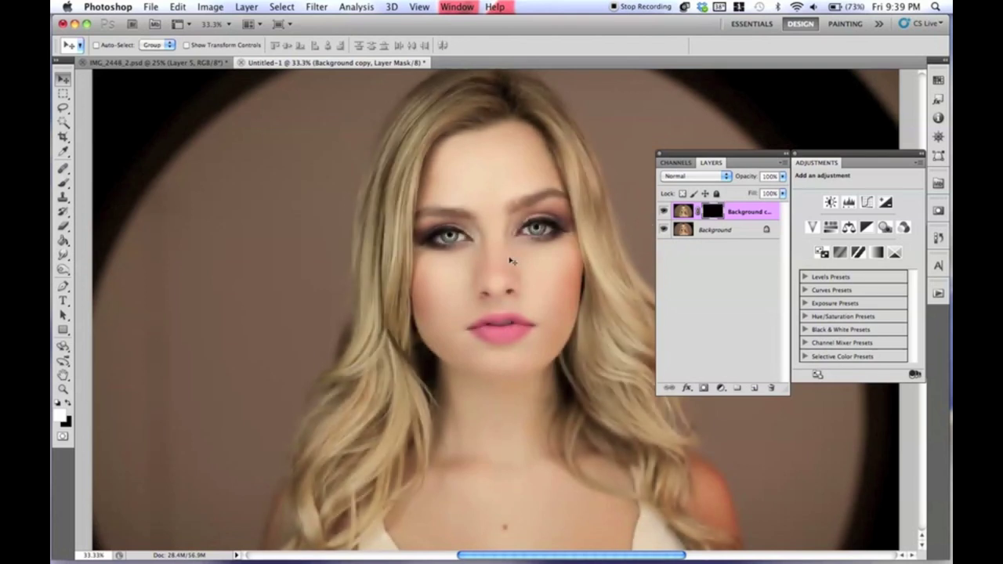
left_click(63, 184)
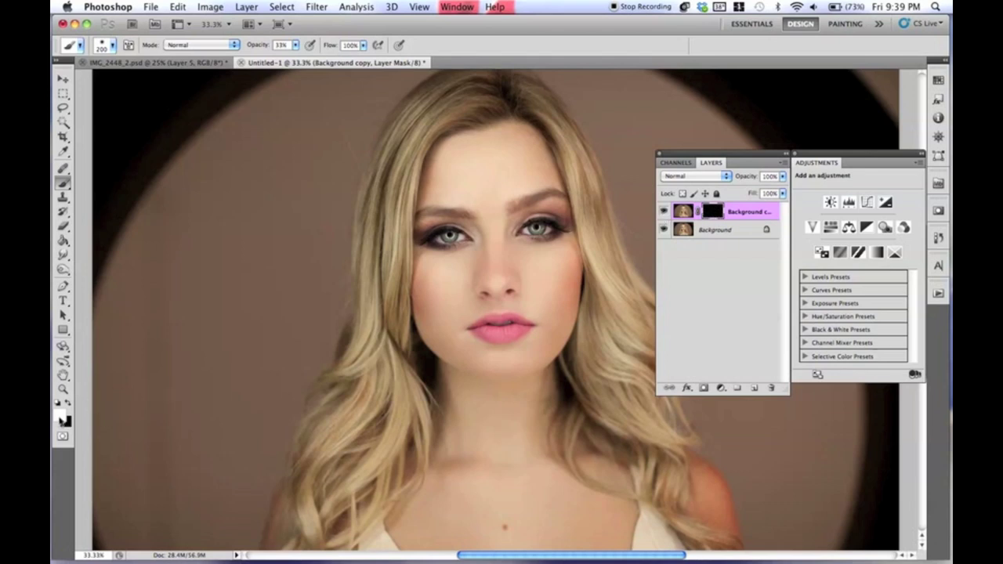
key("bracketright")
key("bracketright")
left_click(96, 48)
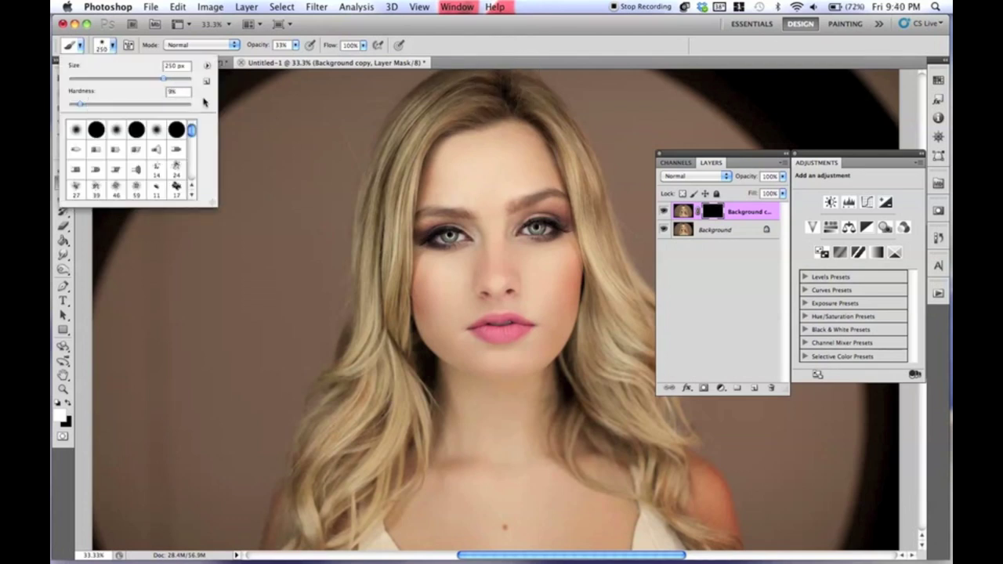
Paint white on the mask to blur the background beside the hair
left_click(345, 312)
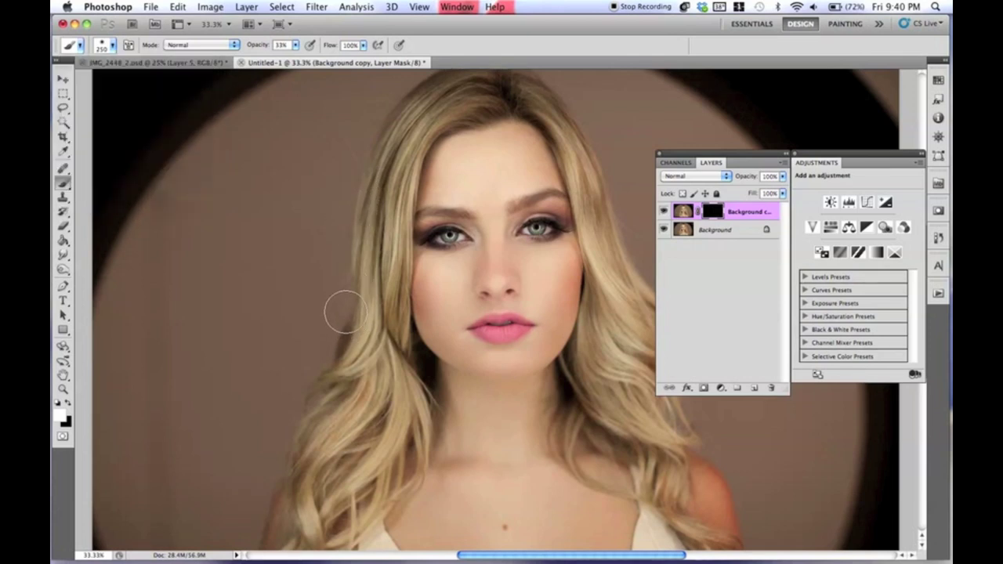
key("super+i")
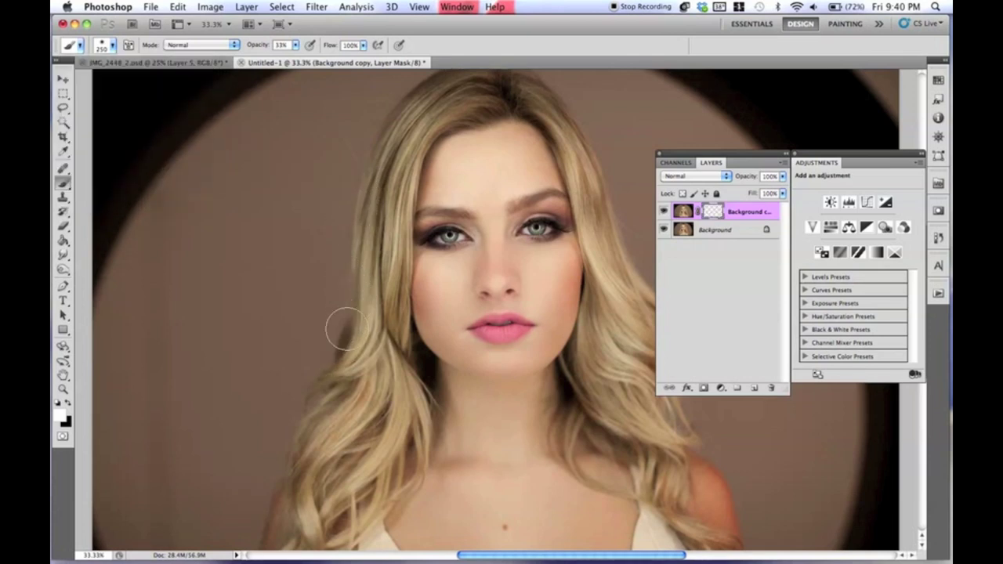
key("super+i")
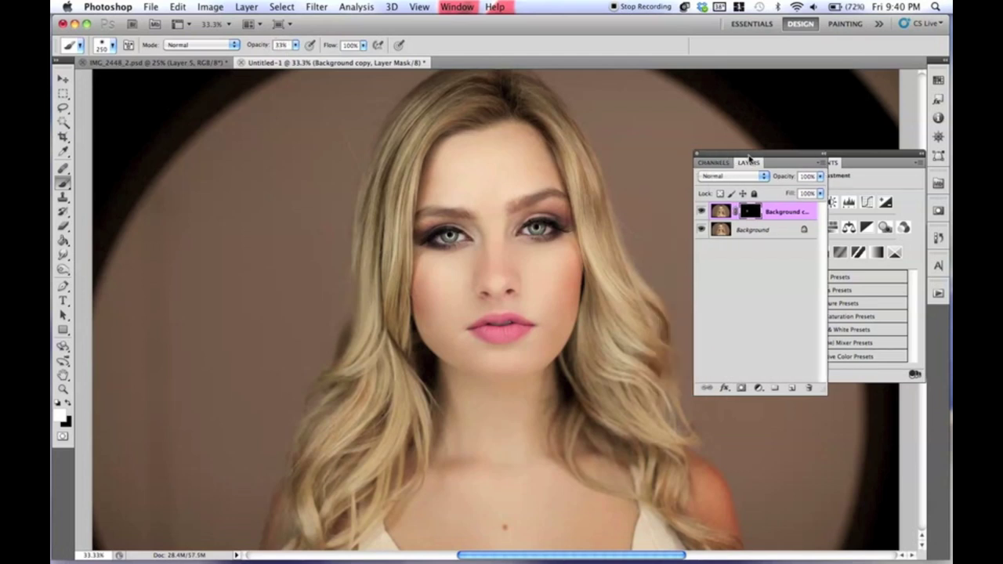
left_click_drag(712, 156, 749, 156)
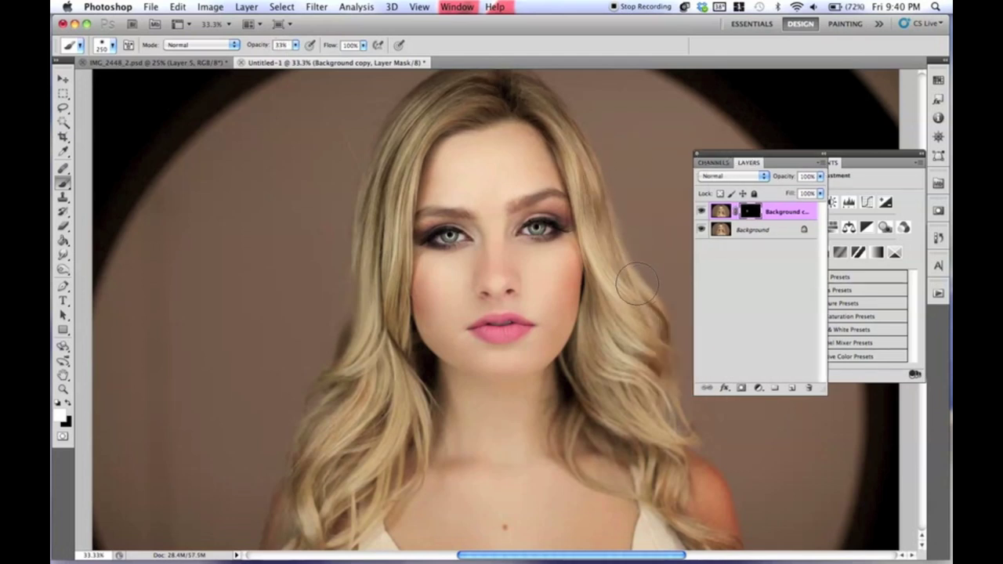
mouse_move(644, 288)
left_mouse_down()
mouse_move(662, 305)
mouse_move(671, 415)
left_mouse_up()
At 50% zoom with a 175 px brush, paint the blur along the left hair edge
key("super+plus")
left_click_drag(530, 121, 502, 285)
key("bracketleft")
key("bracketleft")
key("super+i")
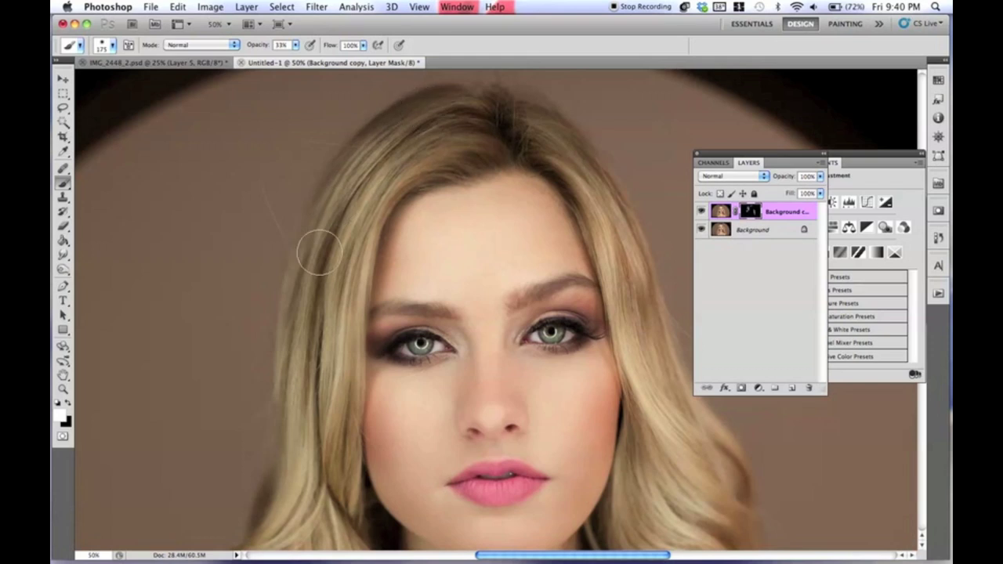
scroll(353, 235, "down", 5)
scroll(410, 215, "right", 2)
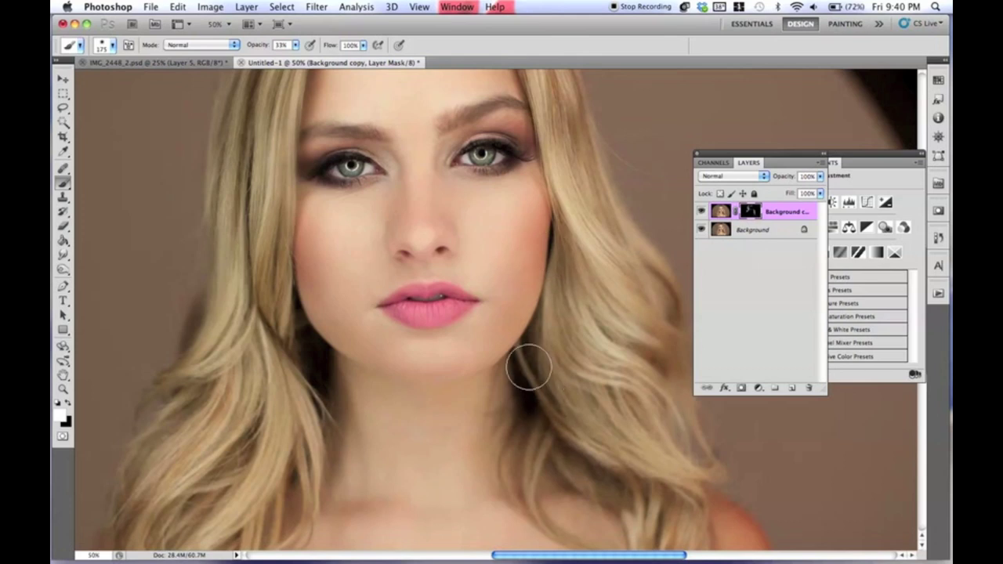
scroll(337, 353, "up", 5)
scroll(337, 352, "left", 2)
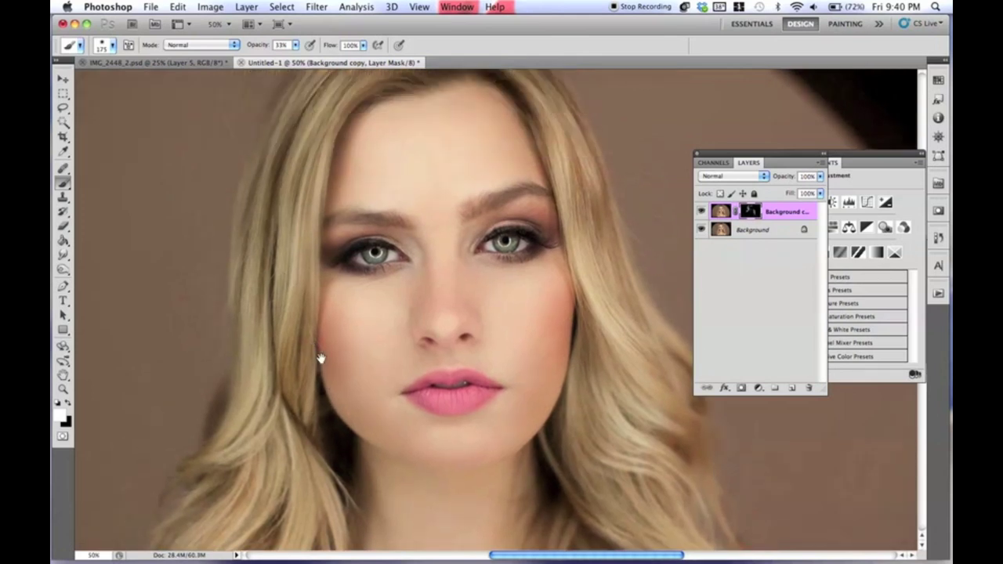
scroll(407, 227, "down", 5)
scroll(408, 227, "right", 3)
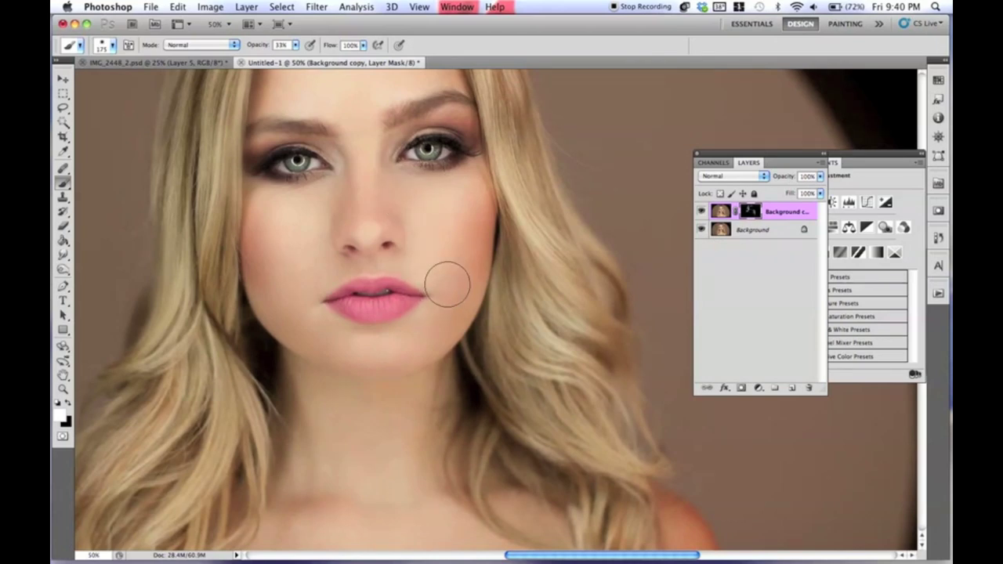
scroll(470, 267, "down", 8)
scroll(470, 267, "right", 2)
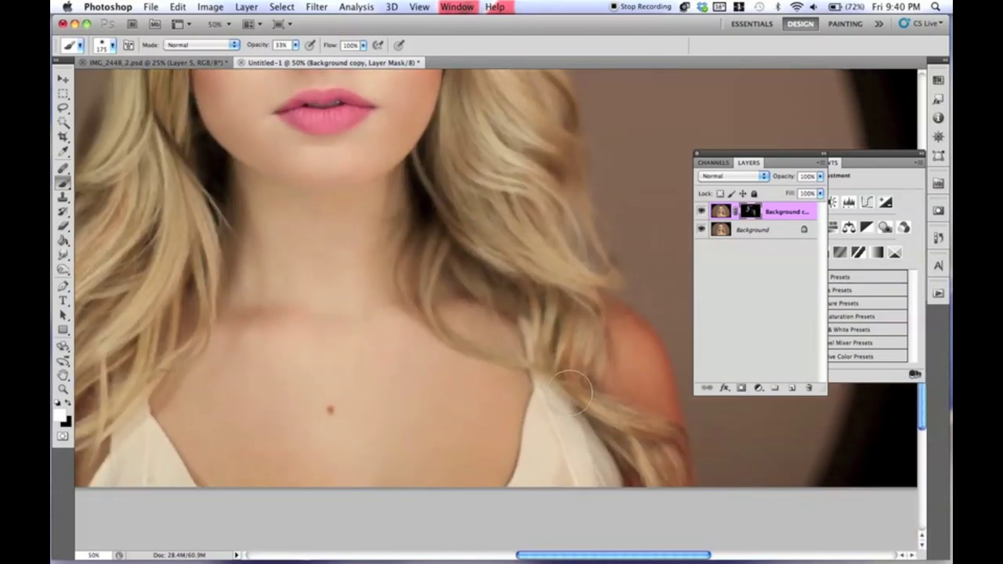
scroll(598, 400, "up", 6)
scroll(598, 400, "left", 7)
scroll(314, 394, "down", 4)
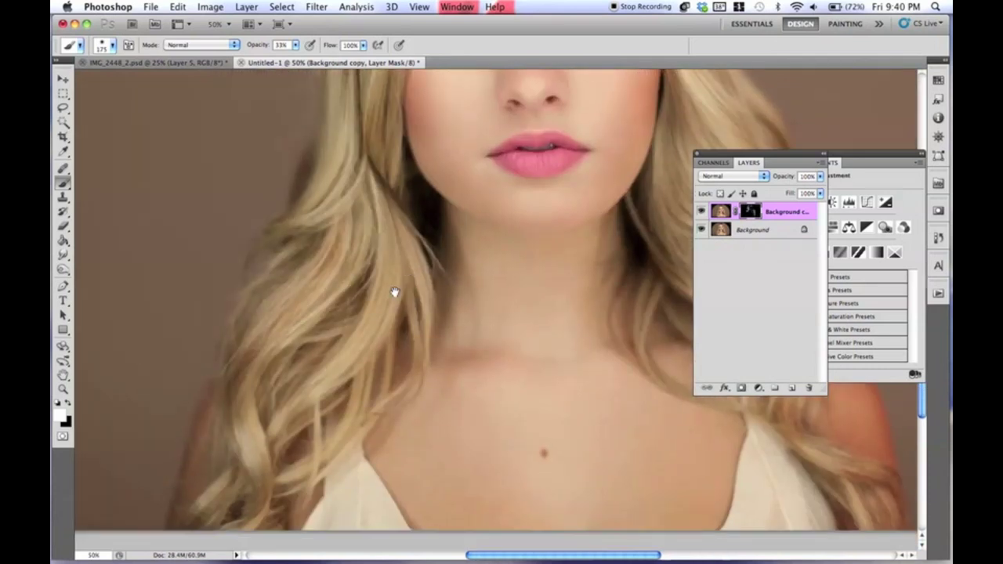
left_click(400, 345)
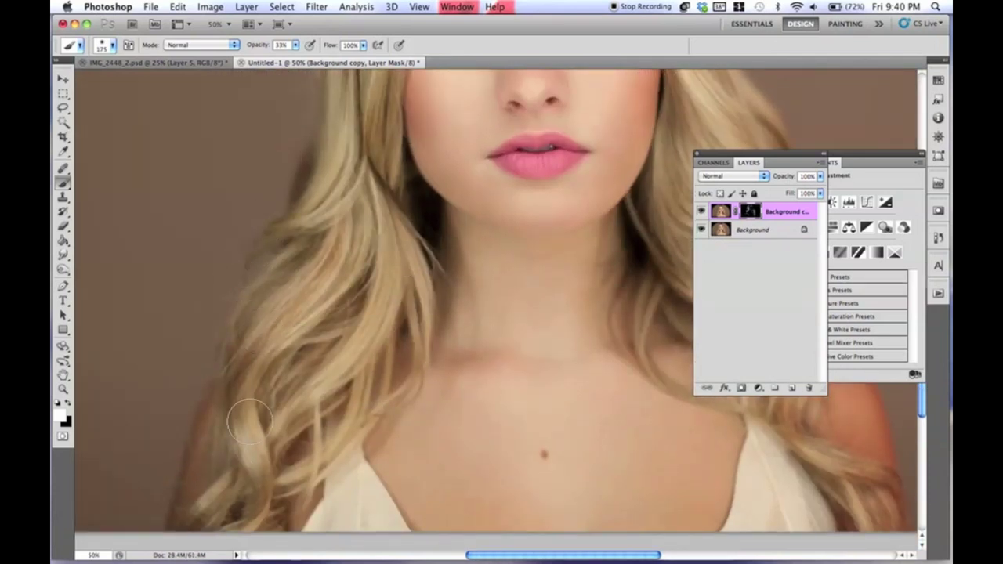
key("super+minus")
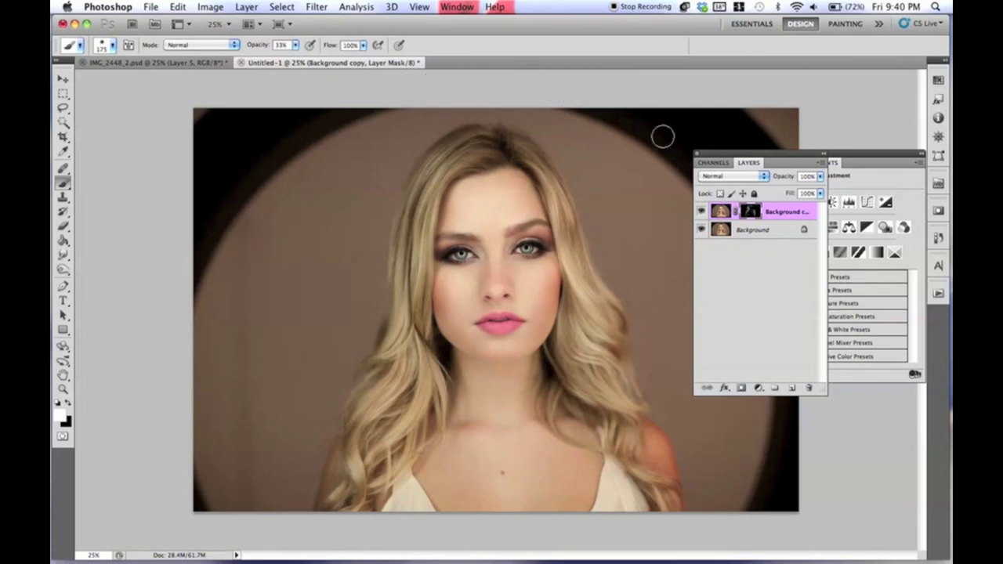
left_click_drag(734, 153, 697, 153)
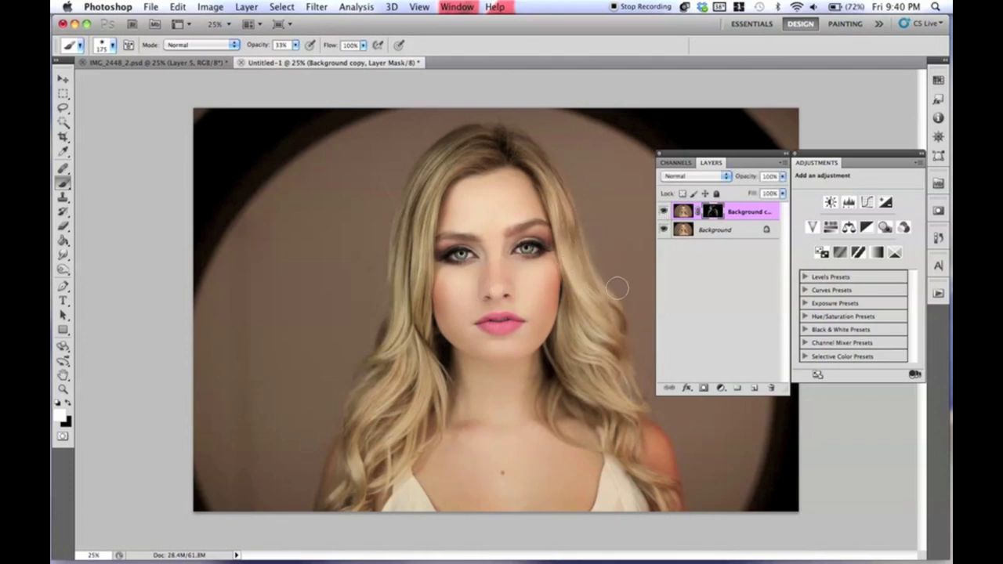
Resize the brush between 250 and 300 px and invert the mask to repaint around the figure
key("bracketright")
key("bracketright")
key("bracketright")
key("ctrl+i")
key("ctrl+i")
key("bracketleft")
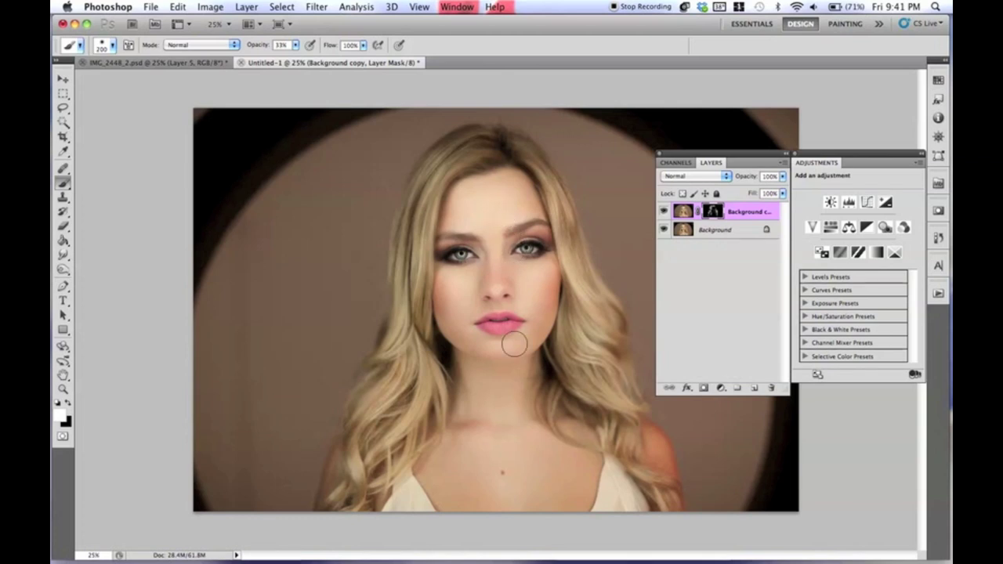
key("bracketright")
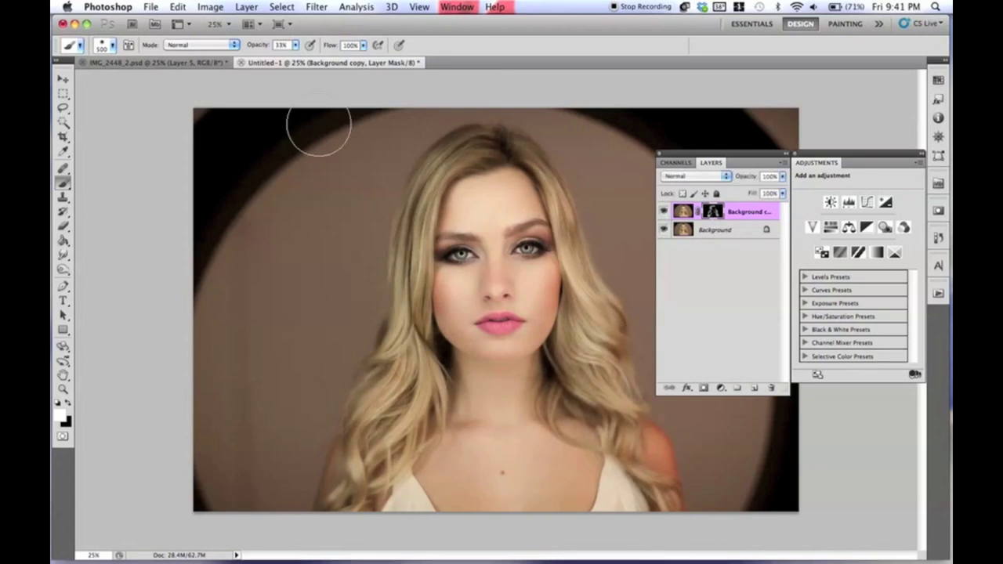
left_click(247, 7)
Add a Solid Color fill layer, Color Fill 1, in dark brown #51352b
mouse_move(352, 119)
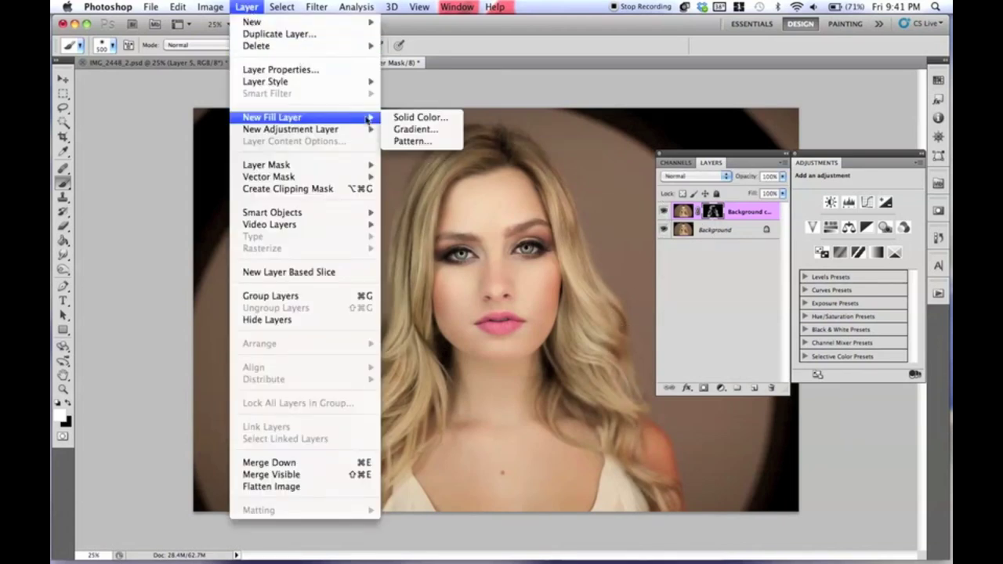
left_click(416, 117)
left_click(602, 244)
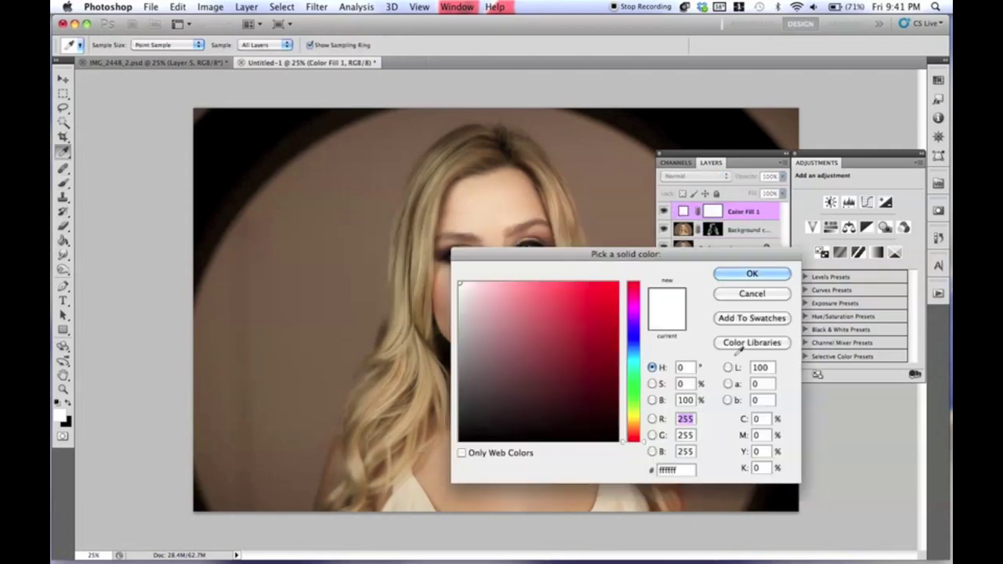
left_click(522, 395)
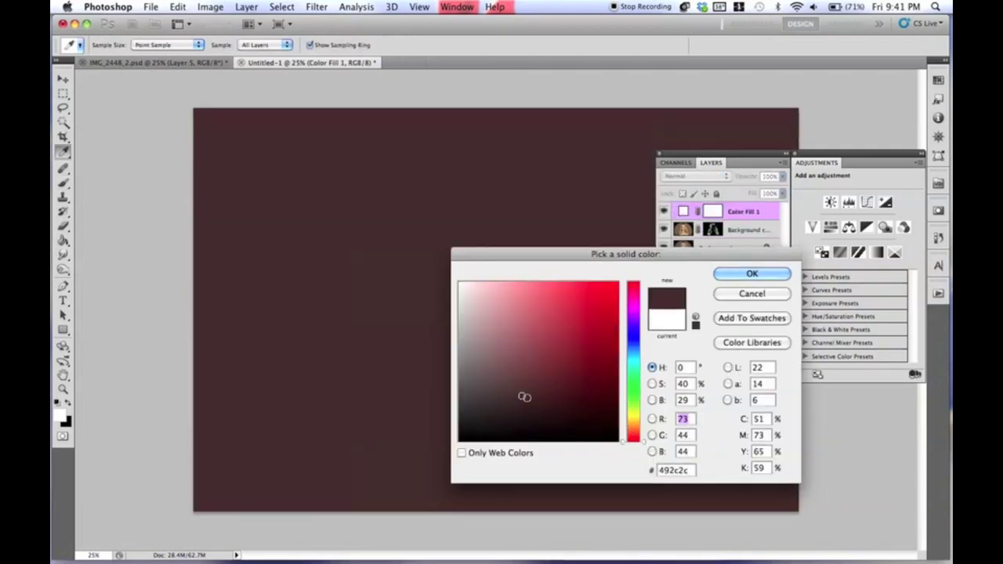
left_click(633, 436)
left_click_drag(634, 436, 634, 437)
left_click_drag(522, 396, 534, 390)
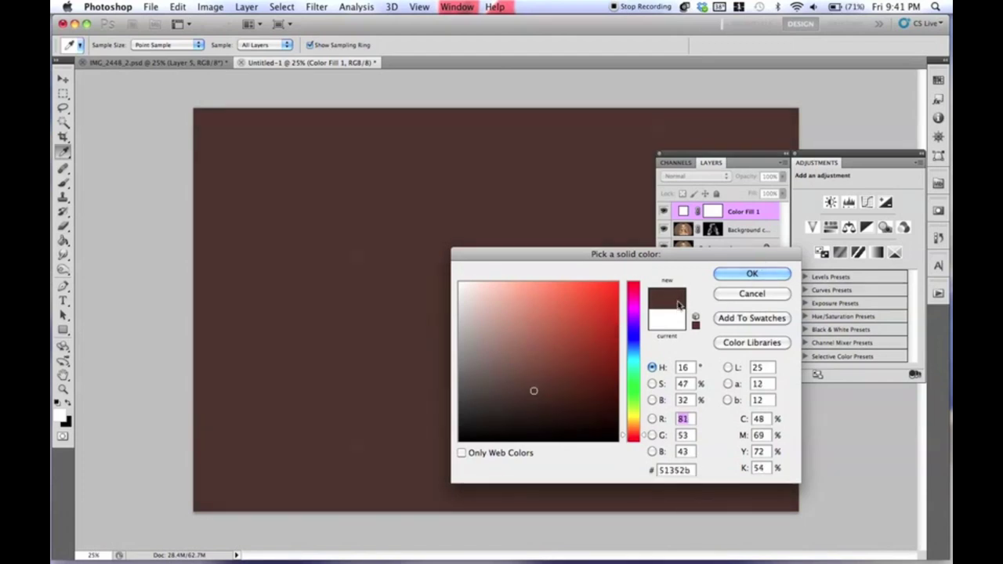
left_click(751, 275)
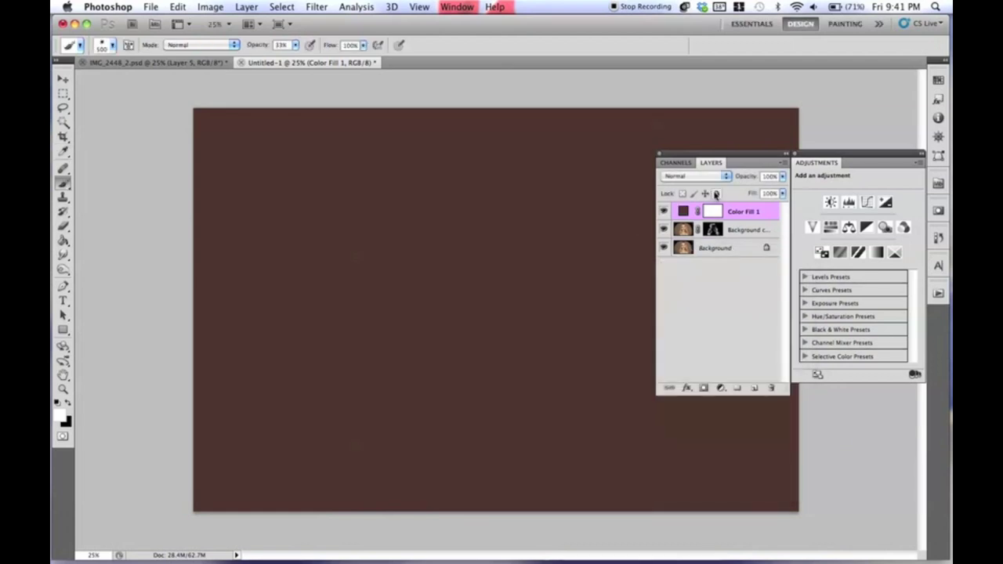
Set Color Fill 1 to Multiply blend mode at about 13% opacity
left_click(708, 180)
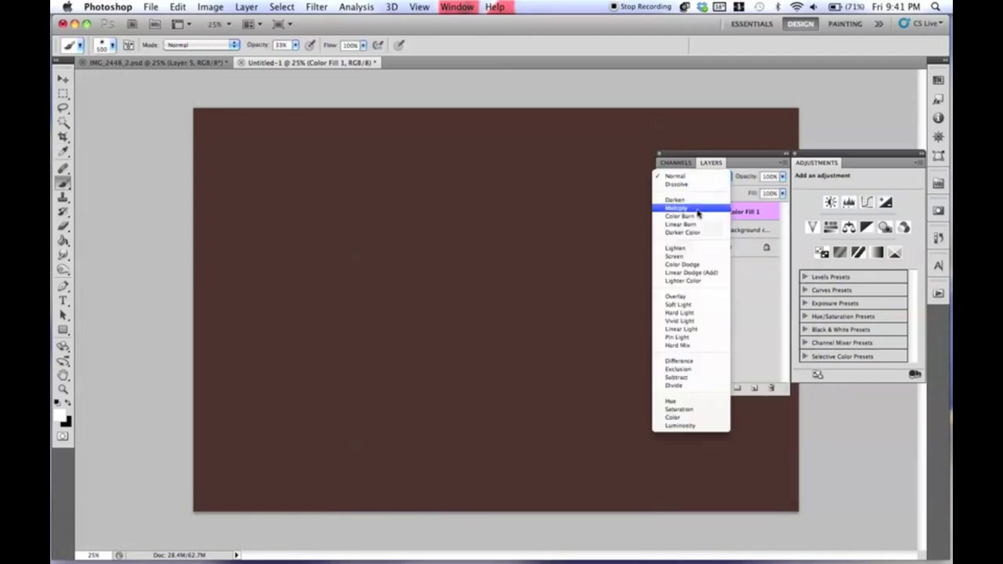
left_click(698, 210)
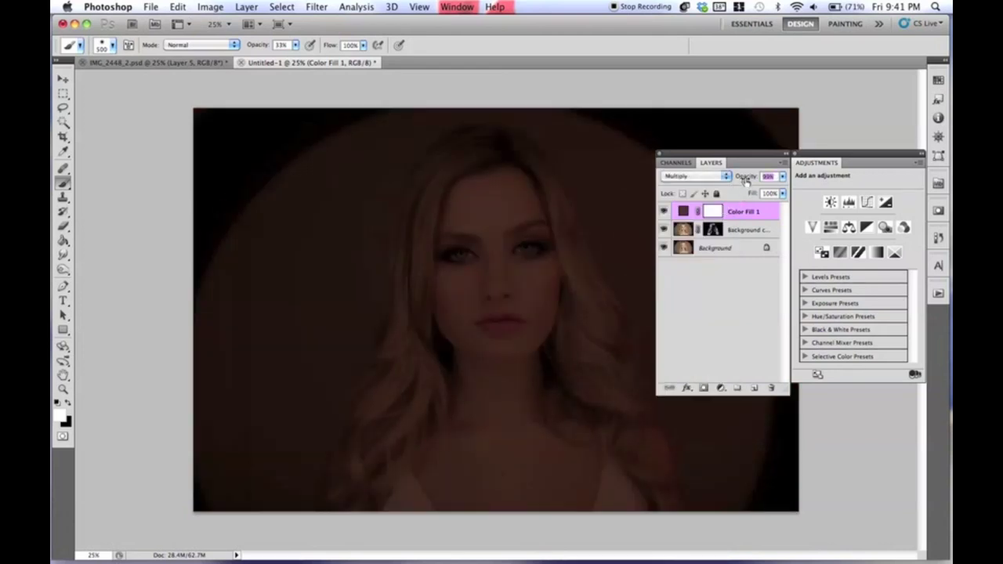
left_click_drag(703, 189, 690, 194)
left_click(664, 212)
left_click(664, 211)
Zoom in and toggle Color Fill 1's visibility to compare the warm tint
left_click(63, 81)
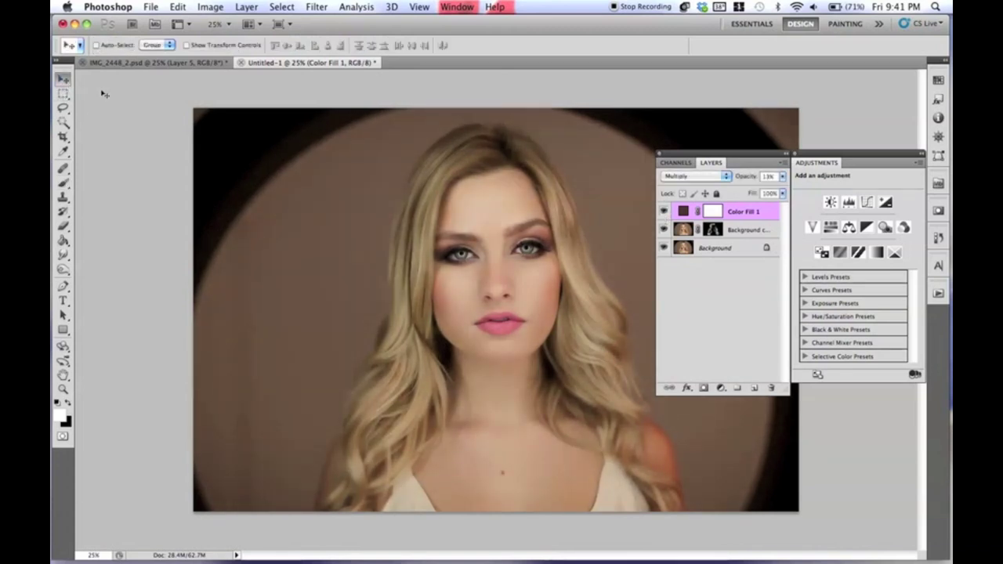
key("super+equal")
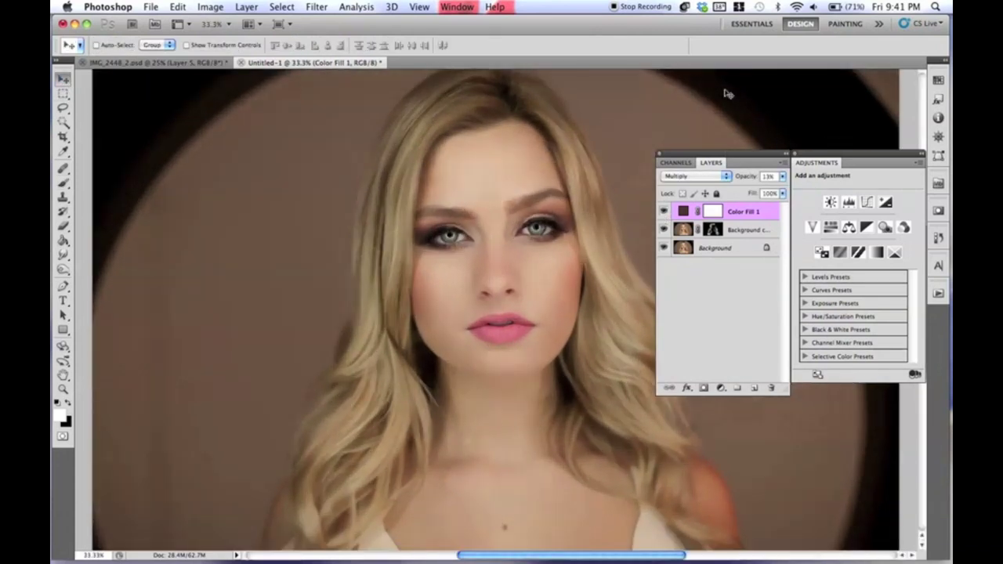
left_click(664, 213)
left_click(664, 213)
key("super+minus")
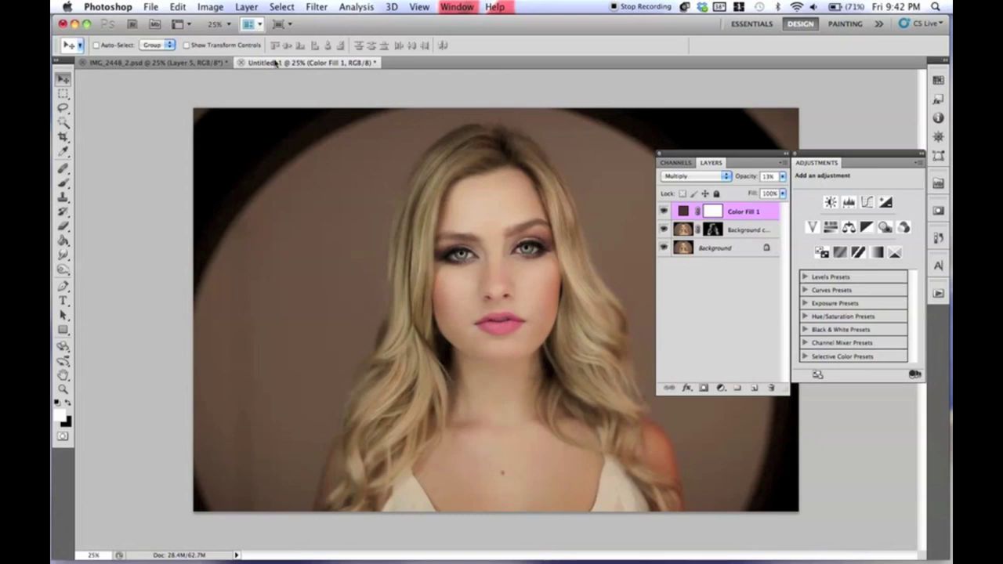
Add a Gradient fill layer and load a preset gradient in the Gradient Editor
left_click(721, 388)
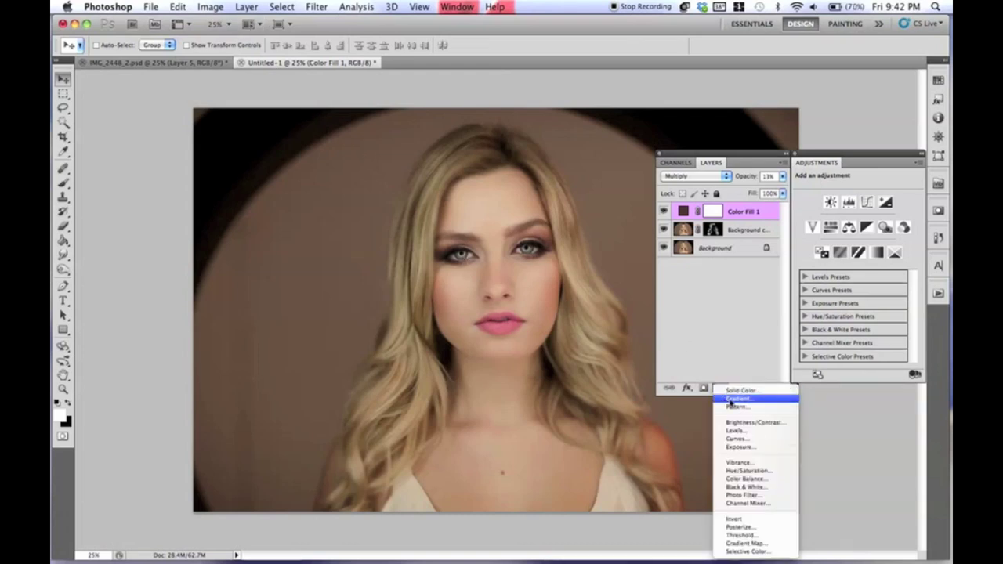
left_click(733, 402)
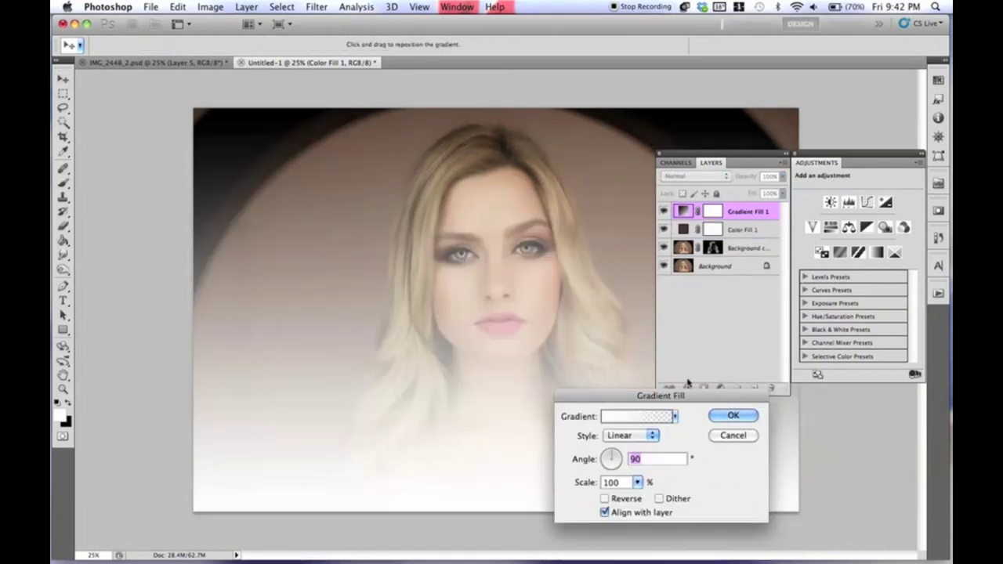
left_click(637, 421)
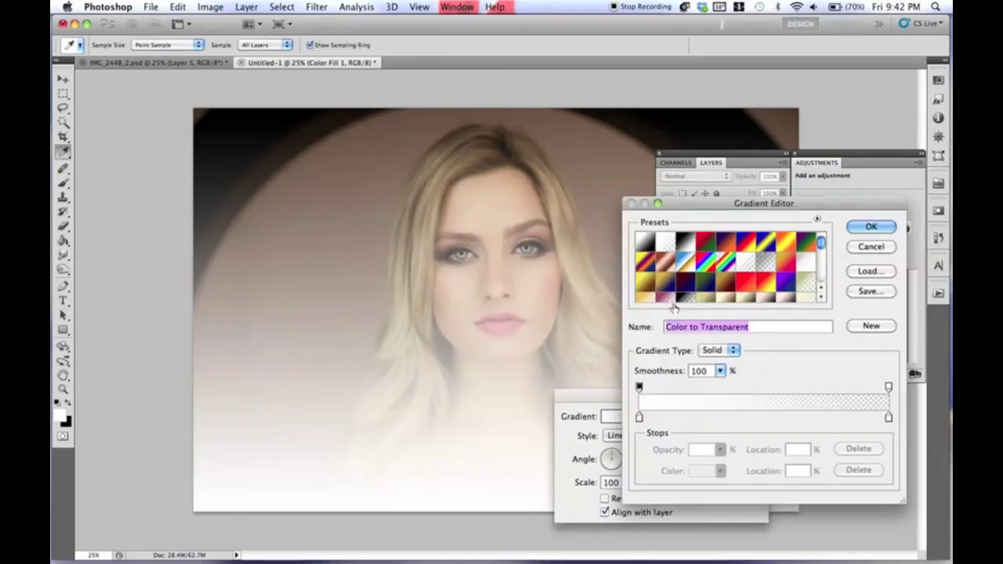
scroll(824, 257, "down", 2)
scroll(822, 261, "down", 5)
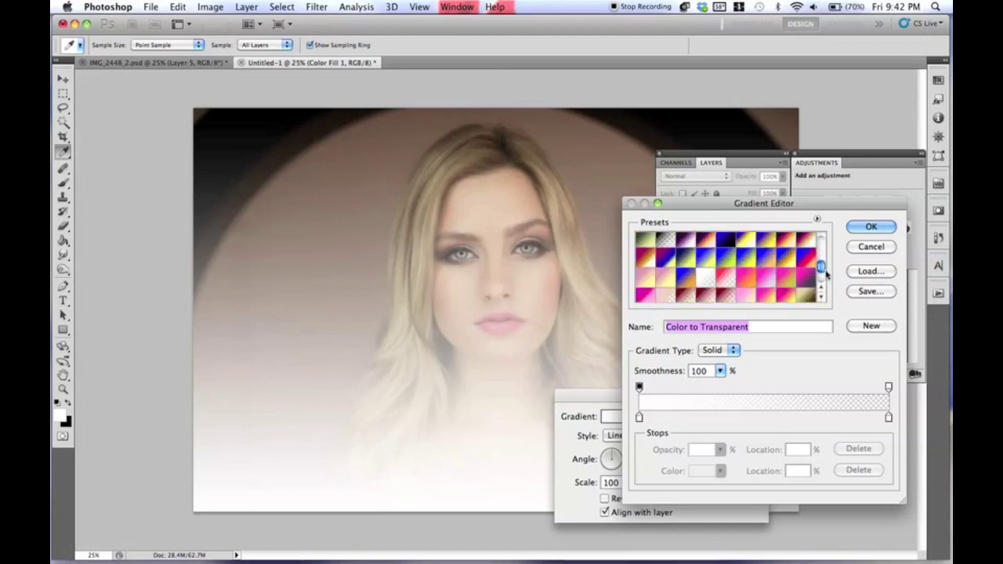
left_click(650, 285)
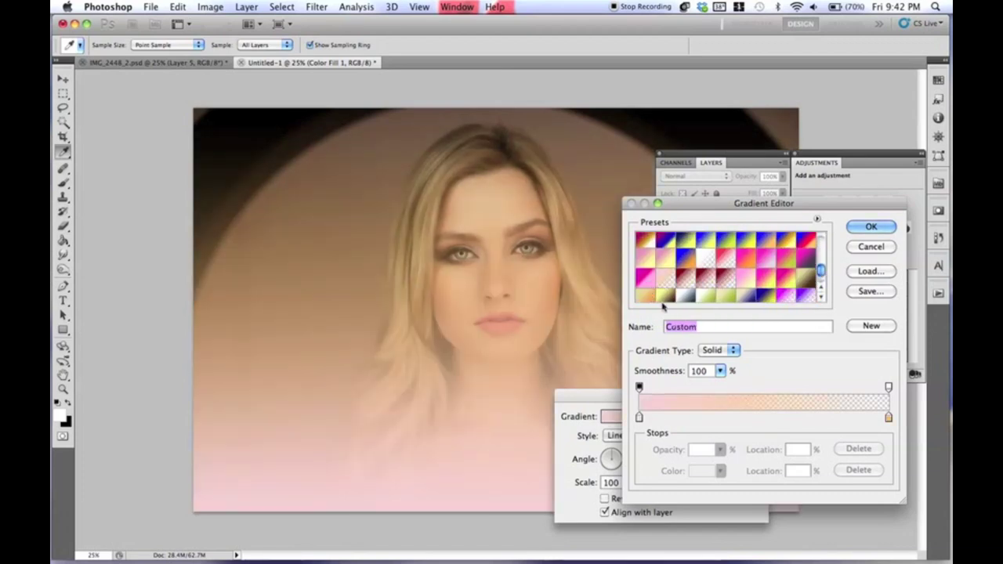
scroll(821, 282, "down", 2)
mouse_move(821, 284)
left_mouse_down()
mouse_move(820, 256)
mouse_move(820, 291)
mouse_move(820, 260)
mouse_move(820, 282)
left_mouse_up()
left_click(648, 296)
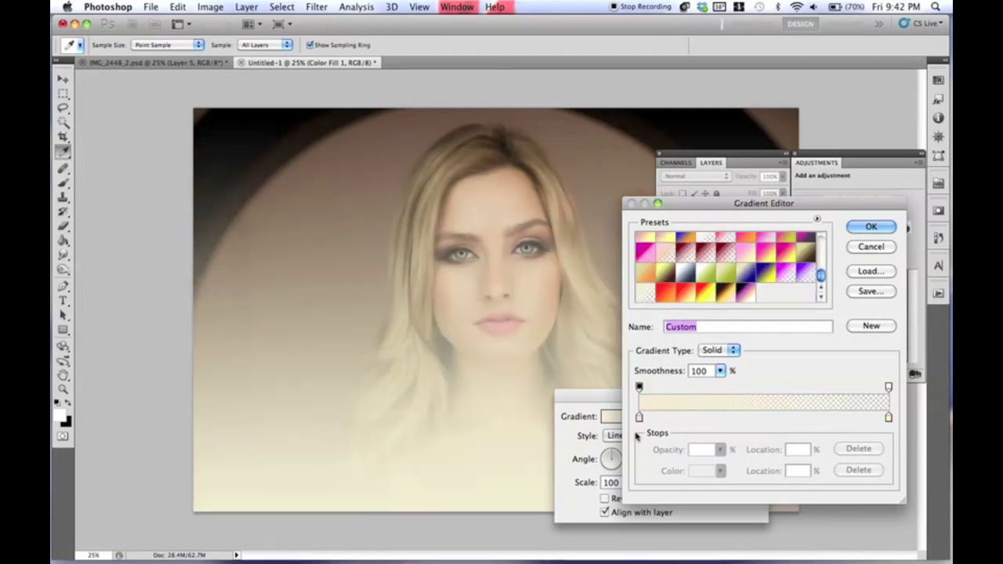
Set the gradient's colour stop to pale pink, fading to transparent, and accept it
left_click(639, 417)
left_click(698, 471)
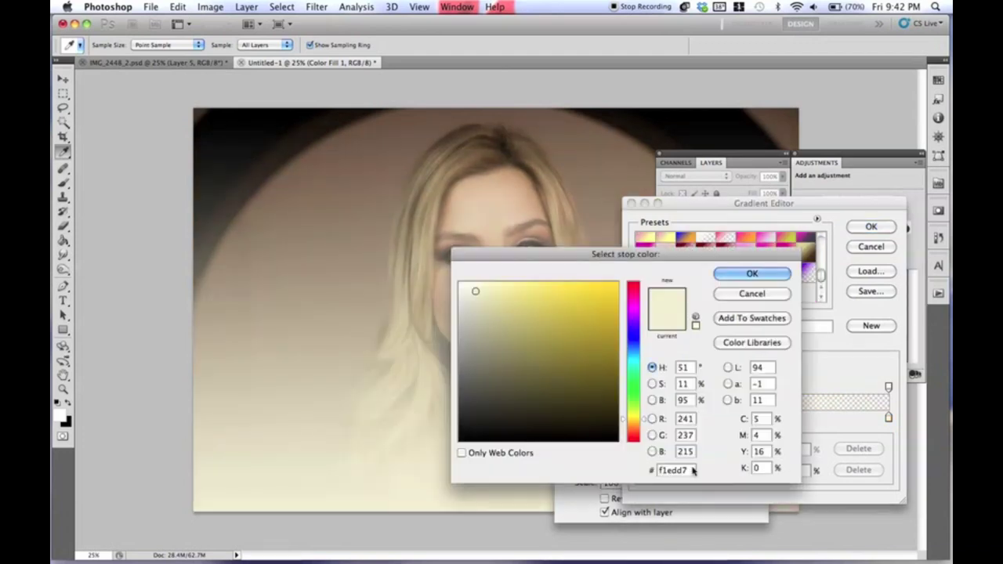
left_click_drag(625, 417, 625, 307)
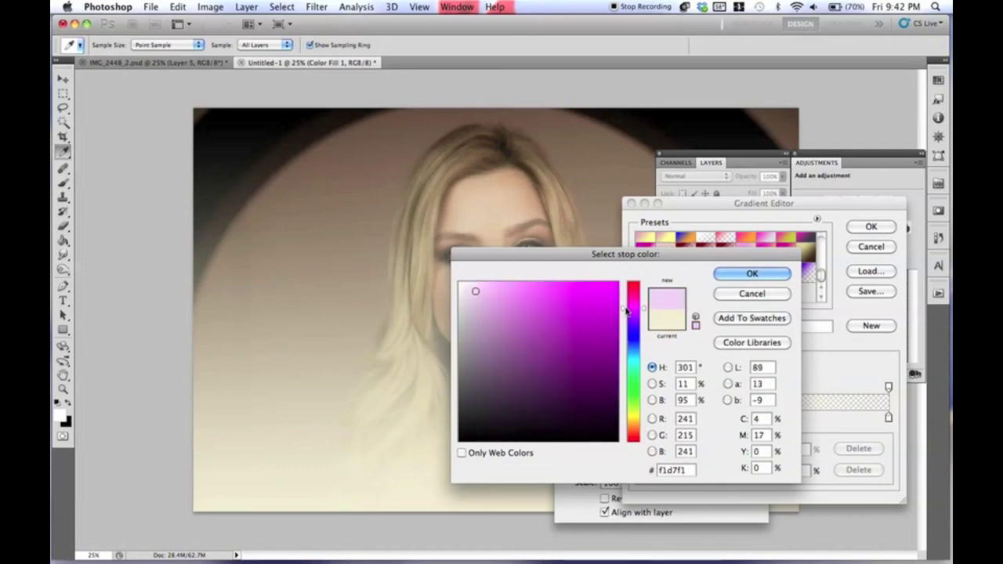
left_click(741, 275)
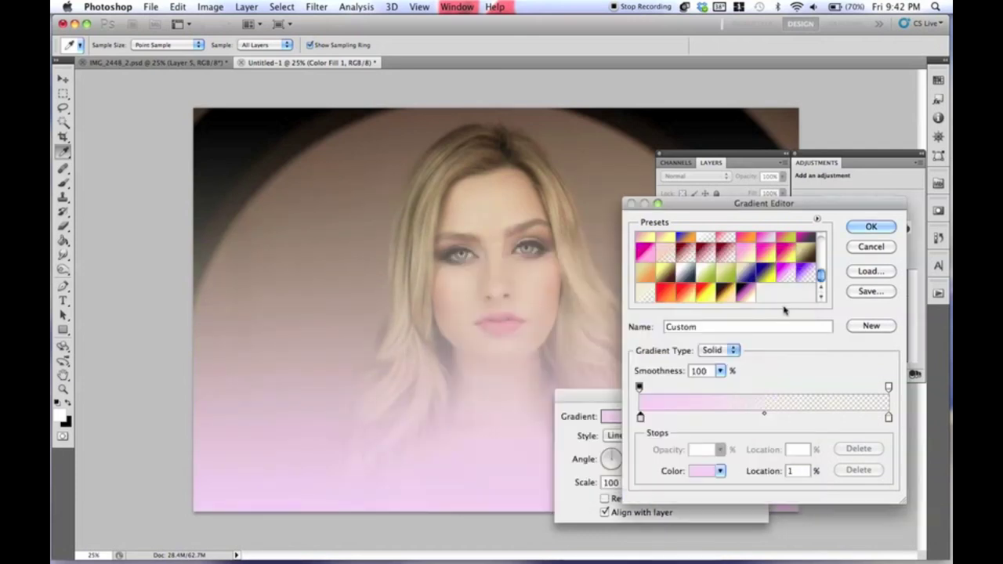
left_click(700, 474)
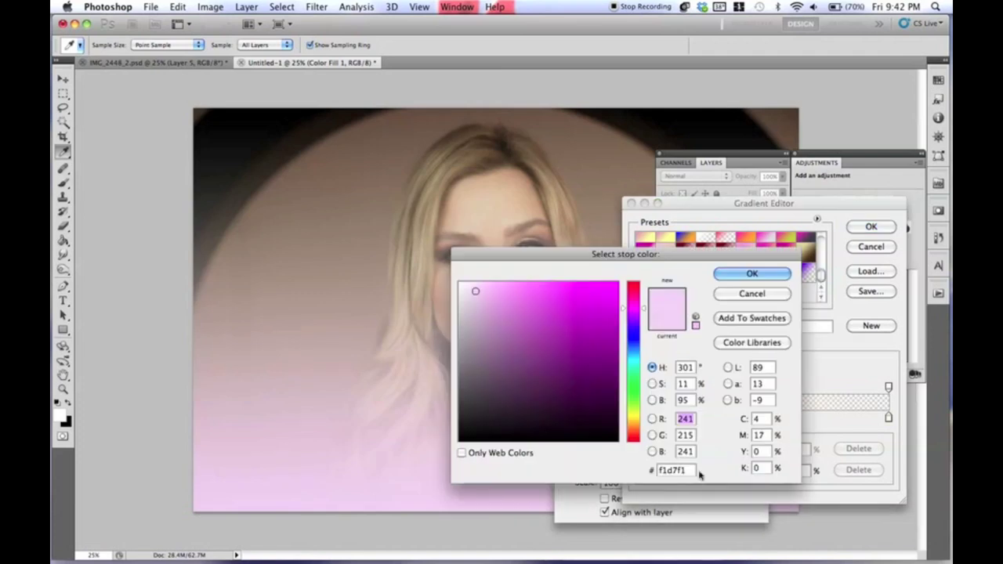
left_click_drag(471, 312, 485, 290)
left_click_drag(633, 314, 632, 305)
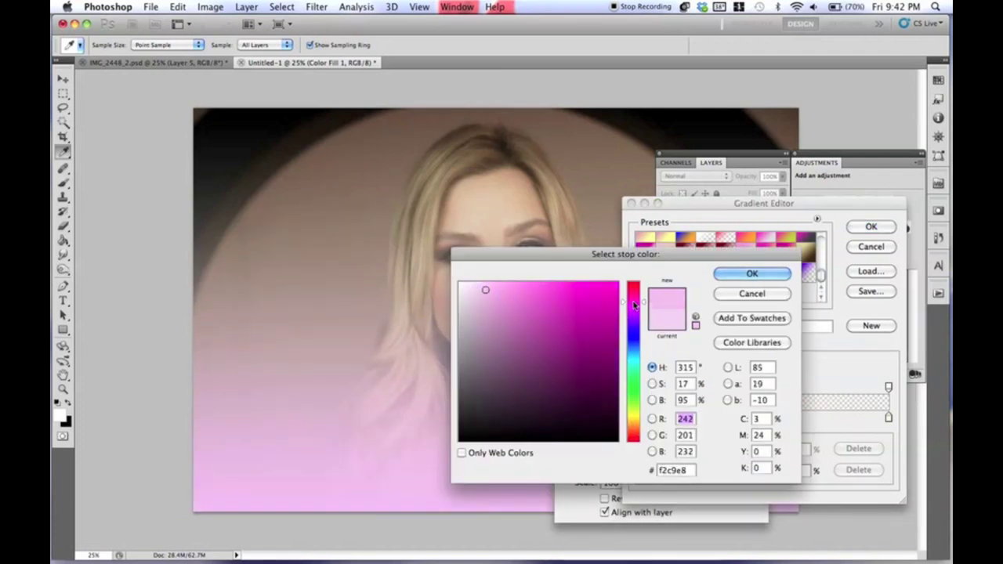
left_click(488, 282)
left_click(737, 272)
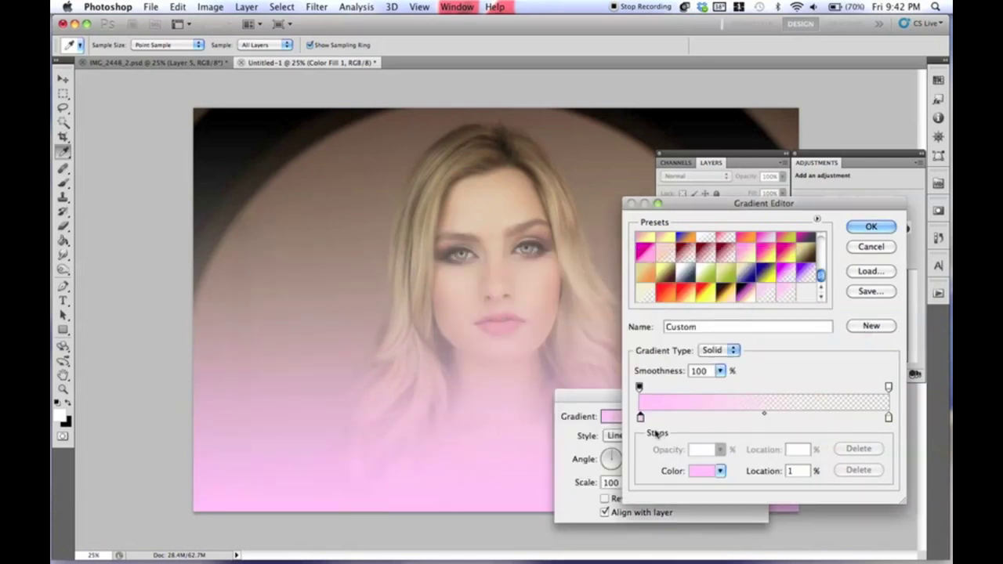
left_click(700, 471)
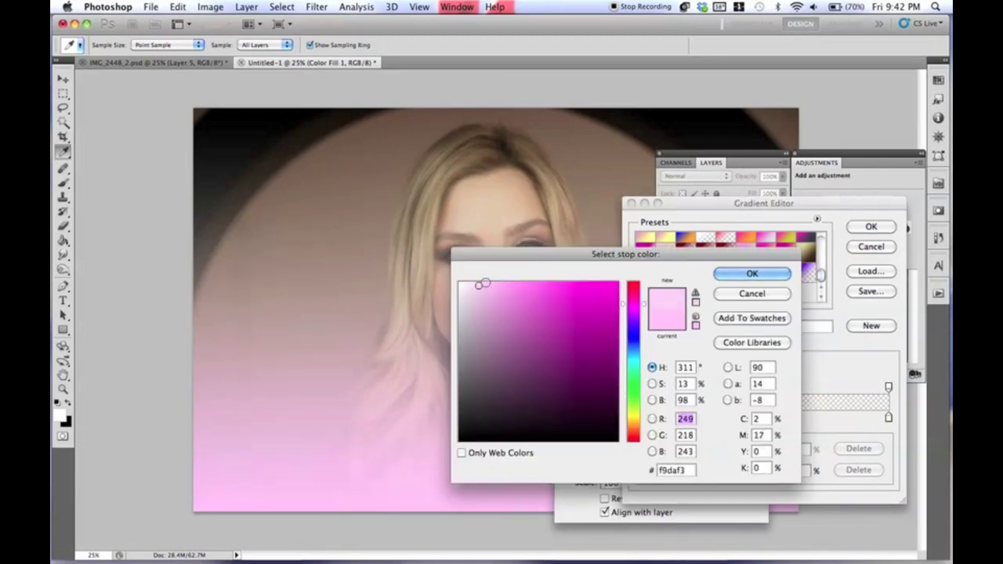
left_click(752, 273)
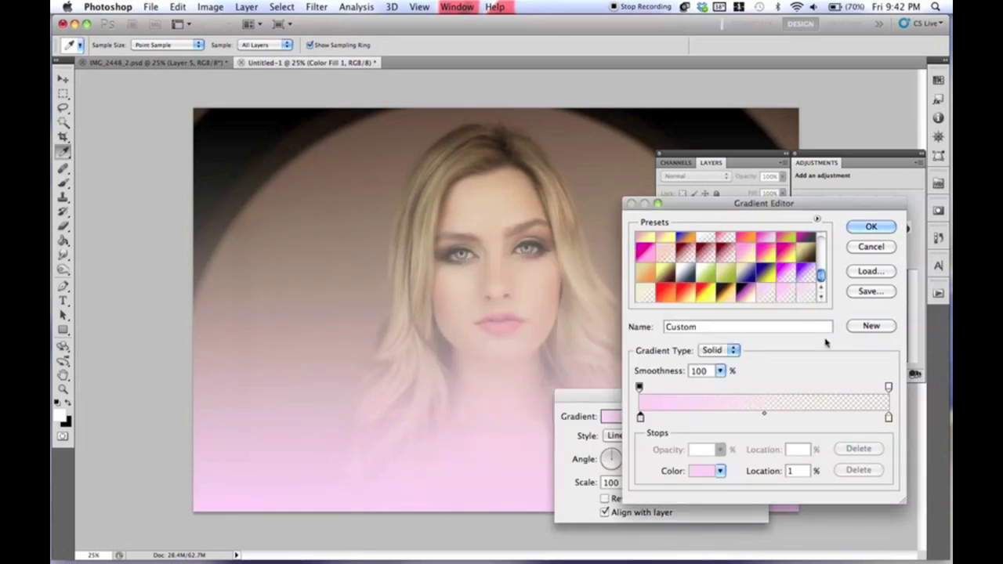
left_click(862, 228)
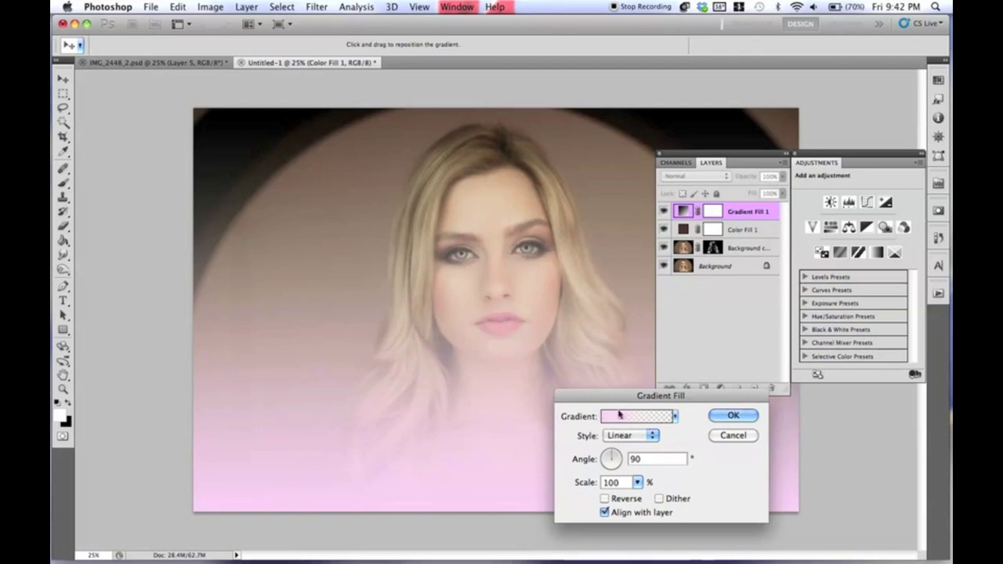
Make the gradient Radial at -10.3° angle and 120% scale, glowing up-right above her head
left_click(627, 439)
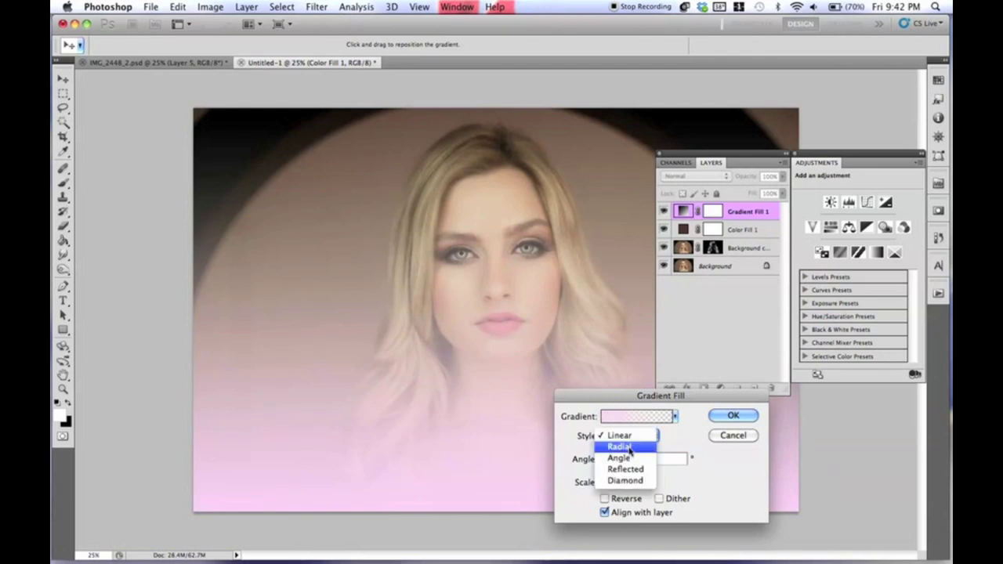
left_click(627, 447)
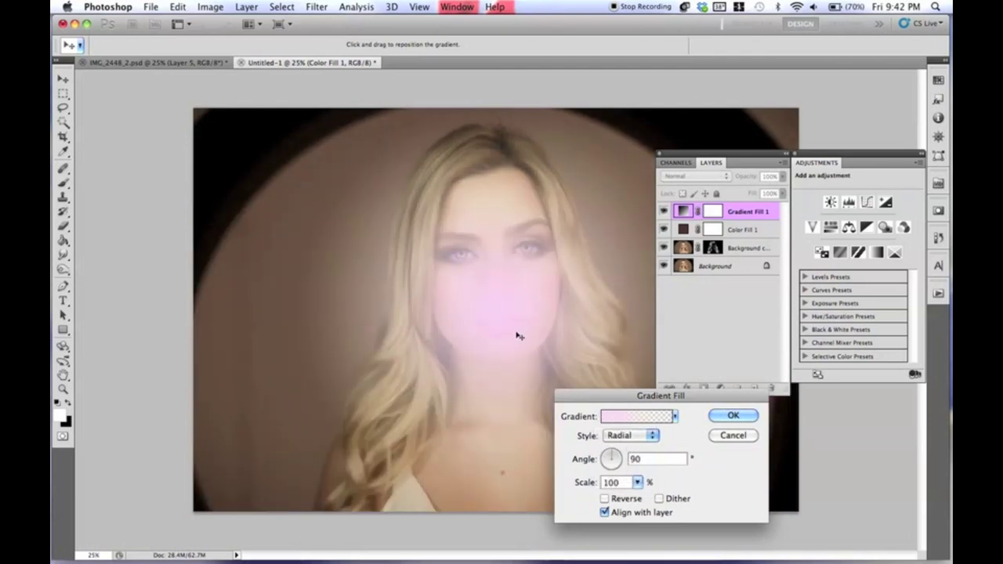
left_click_drag(510, 352, 585, 211)
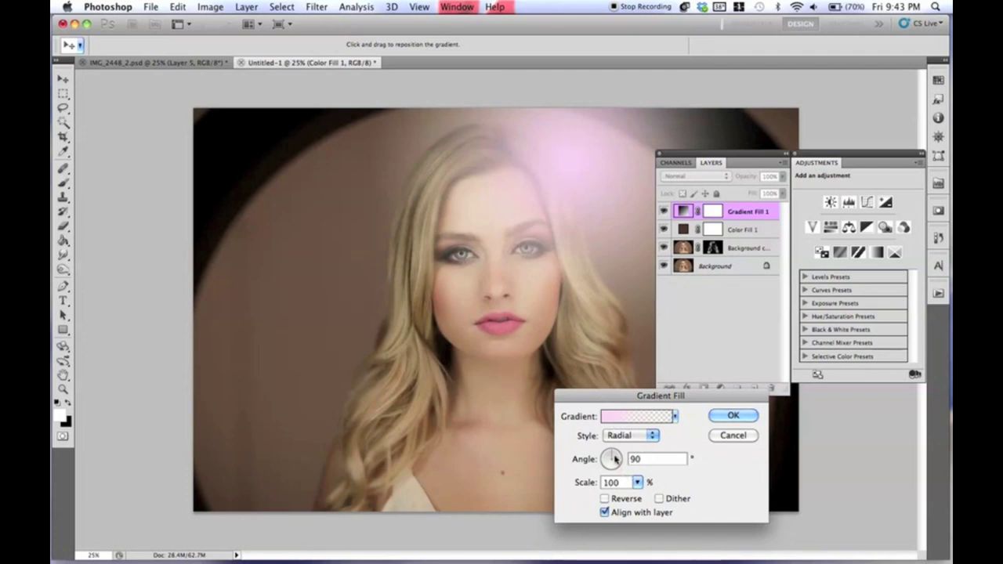
mouse_move(612, 459)
left_mouse_down()
mouse_move(601, 459)
mouse_move(611, 453)
mouse_move(619, 462)
left_mouse_up()
left_click_drag(560, 192, 590, 190)
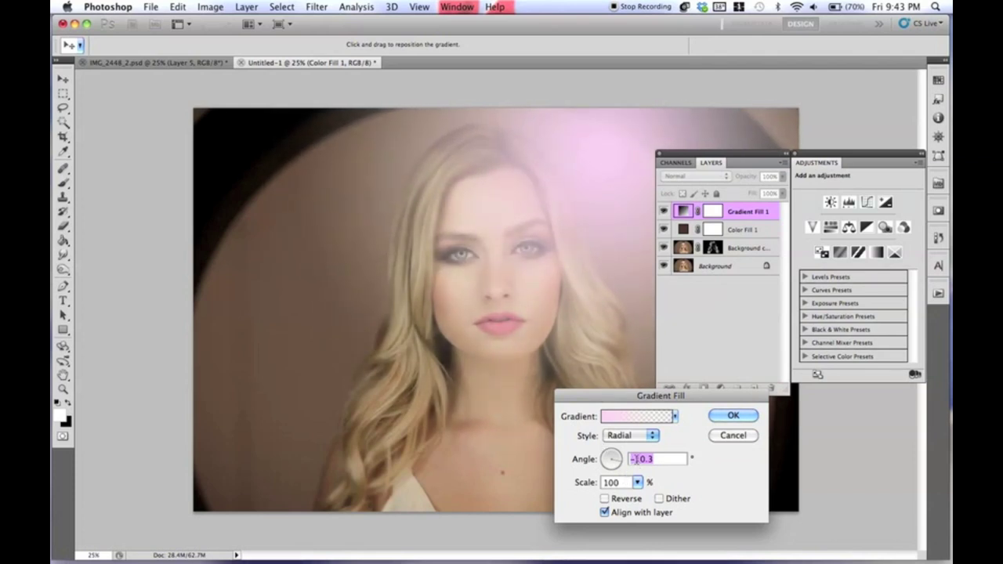
left_click_drag(638, 482, 649, 499)
left_click_drag(568, 246, 574, 221)
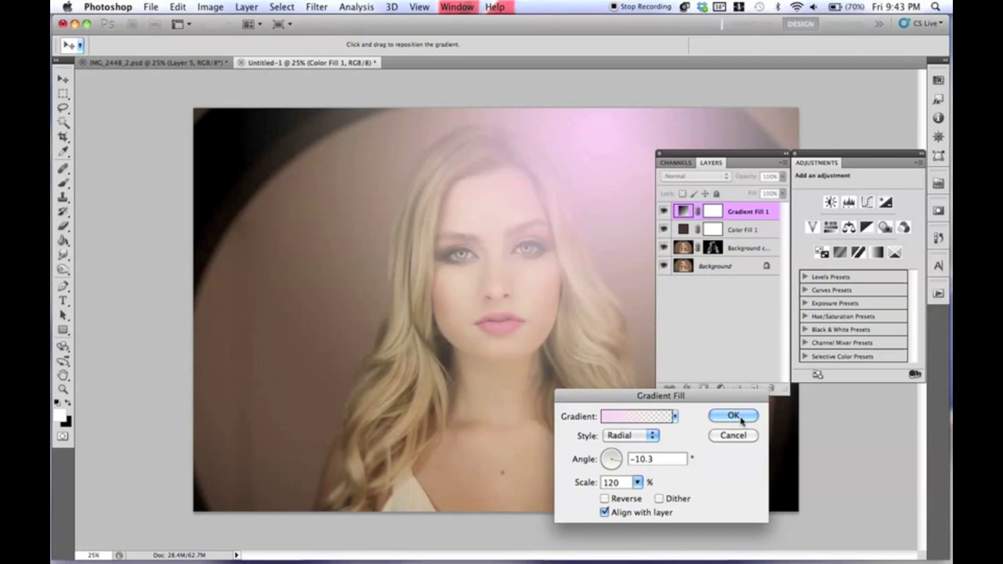
left_click(741, 418)
left_click(684, 177)
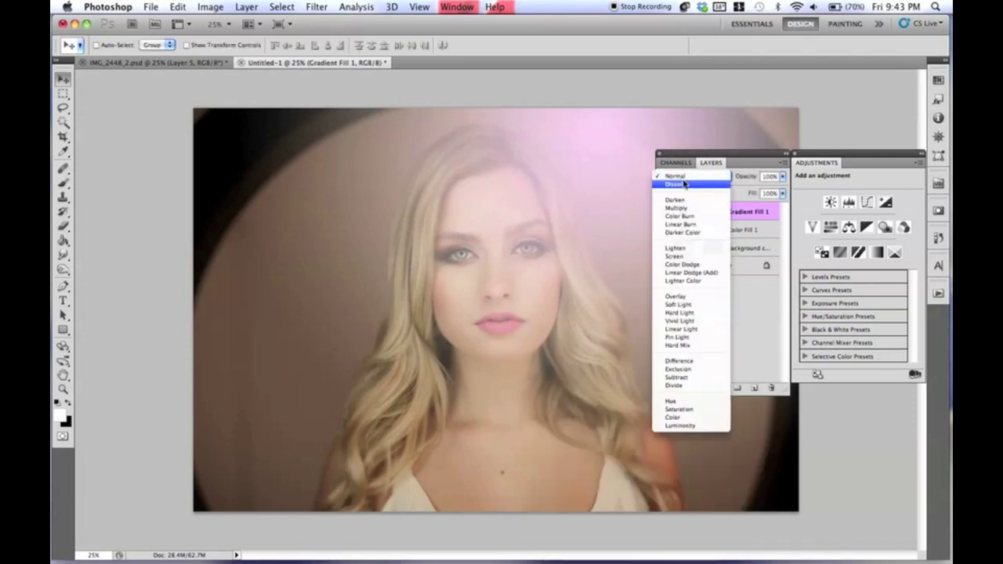
Set Gradient Fill 1 to Screen mode at 59% opacity and toggle it to compare
left_click(691, 257)
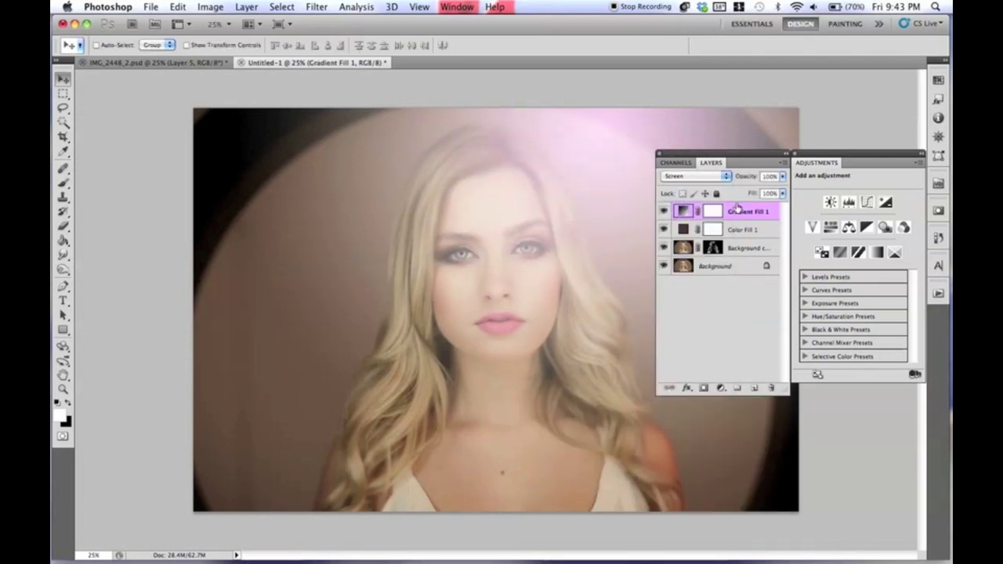
left_click_drag(745, 177, 722, 178)
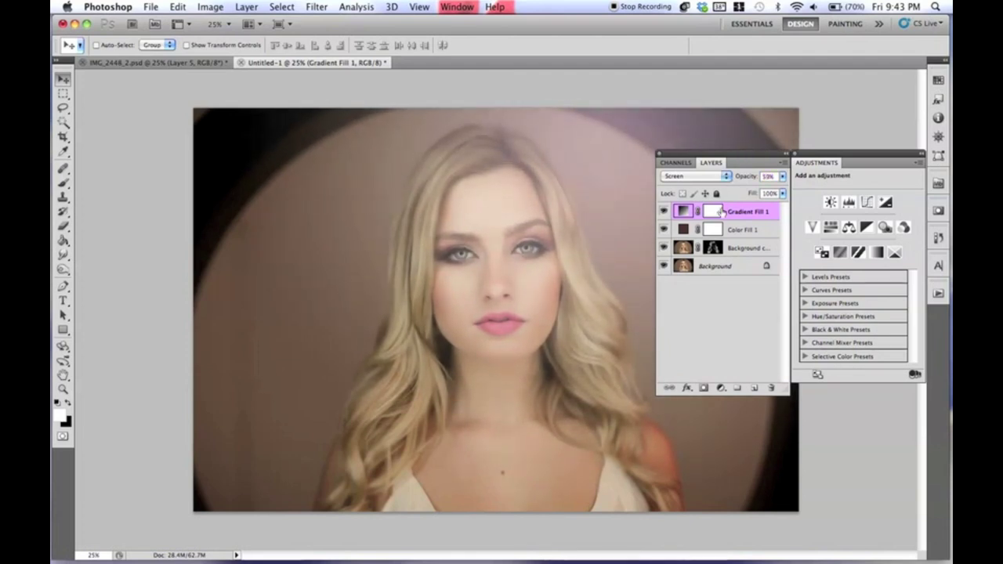
left_click(664, 212)
left_click(664, 212)
left_click(664, 212)
left_click(664, 211)
Add a Curves adjustment layer from the Layer menu
left_click(249, 7)
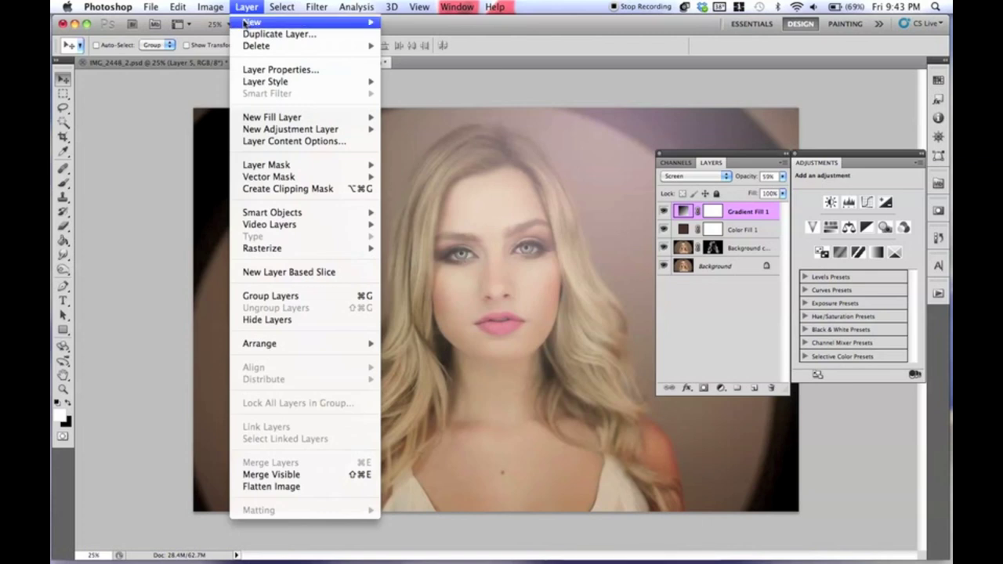
mouse_move(315, 133)
left_click(413, 153)
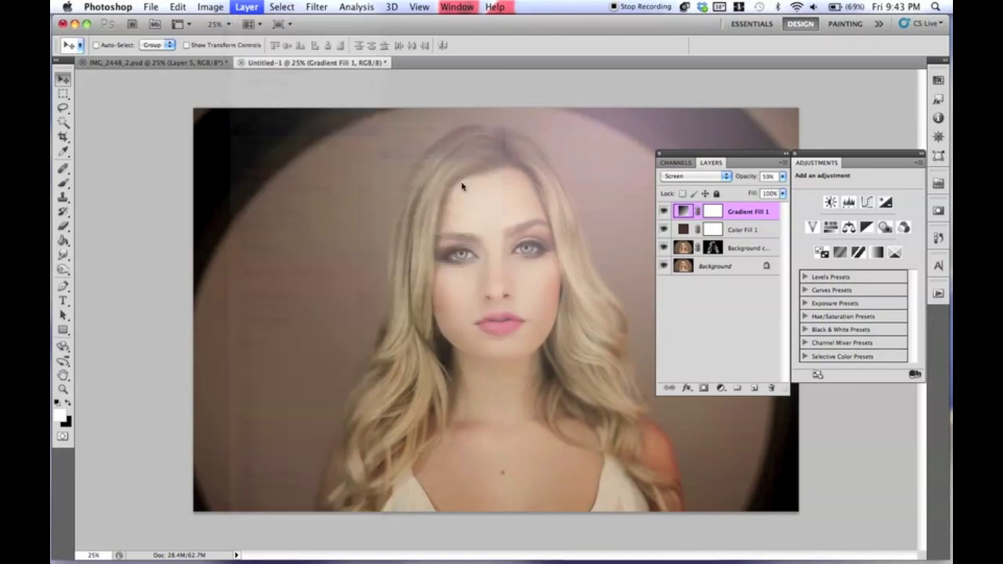
Create Curves 1 with the black point raised to output 20 and an upper point at 177/198
left_click(610, 246)
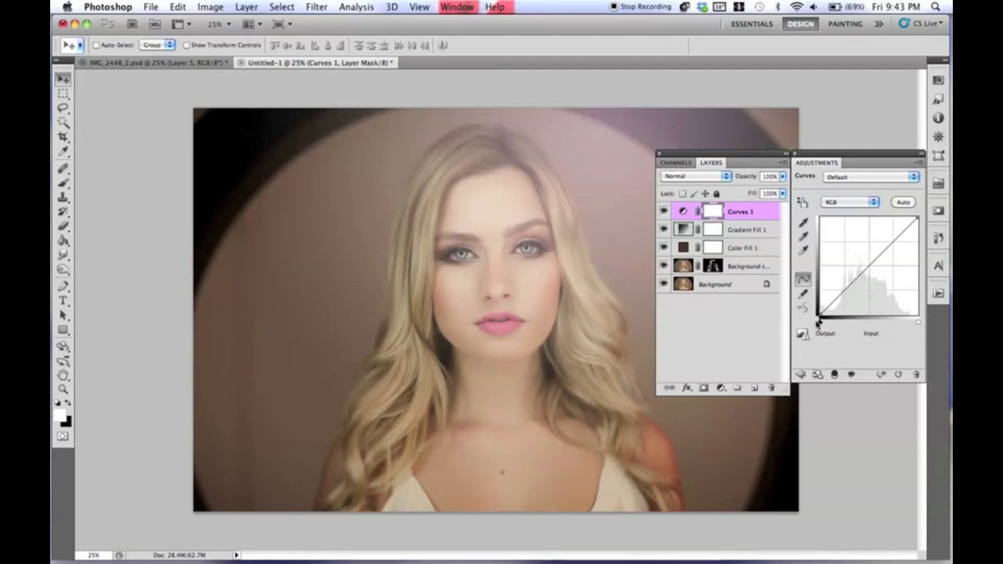
left_click_drag(820, 318, 847, 297)
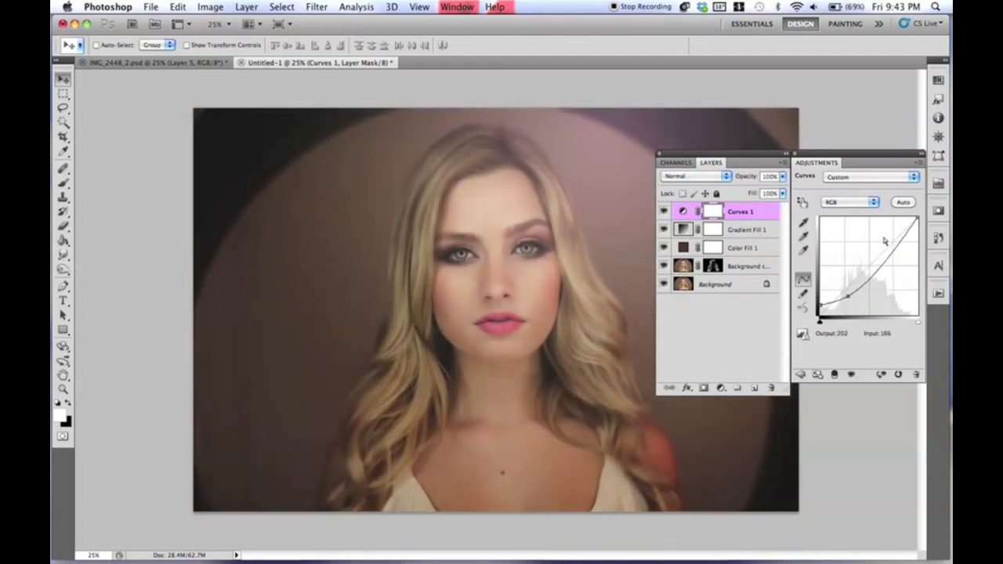
left_click_drag(887, 238, 887, 237)
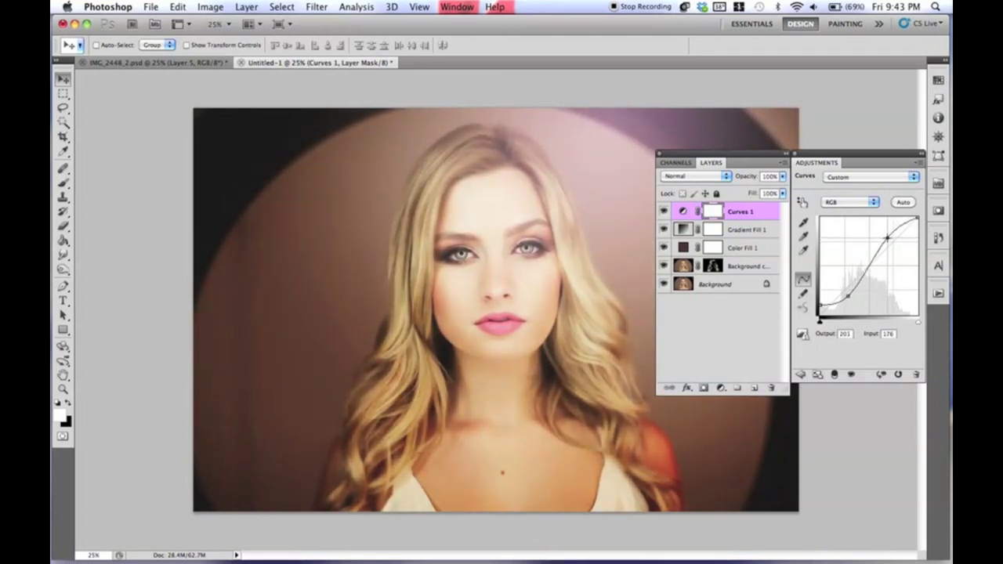
left_click_drag(888, 238, 887, 242)
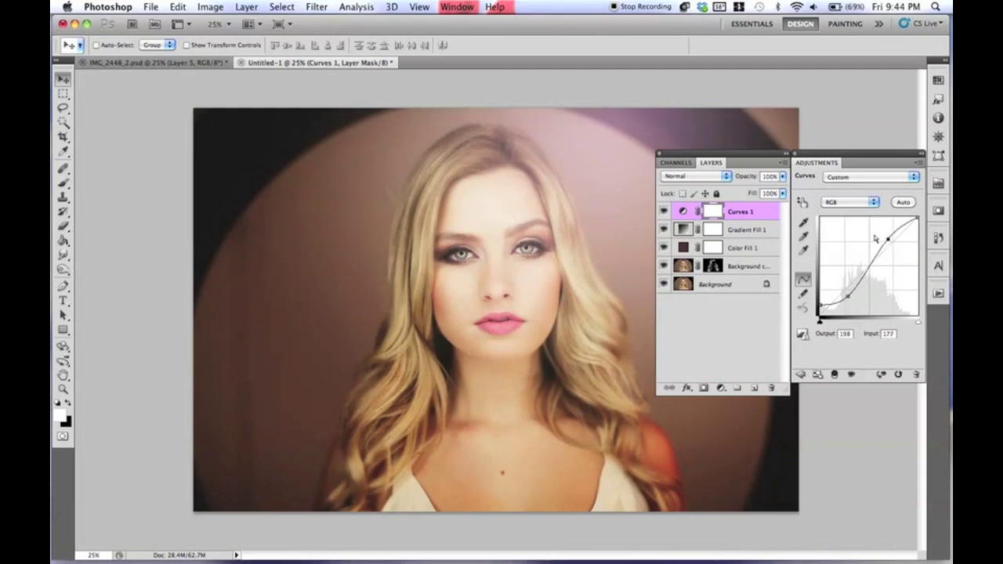
left_click(664, 211)
left_click(258, 7)
Add a Selective Color layer and set the Yellows range's Yellow to -9
mouse_move(360, 132)
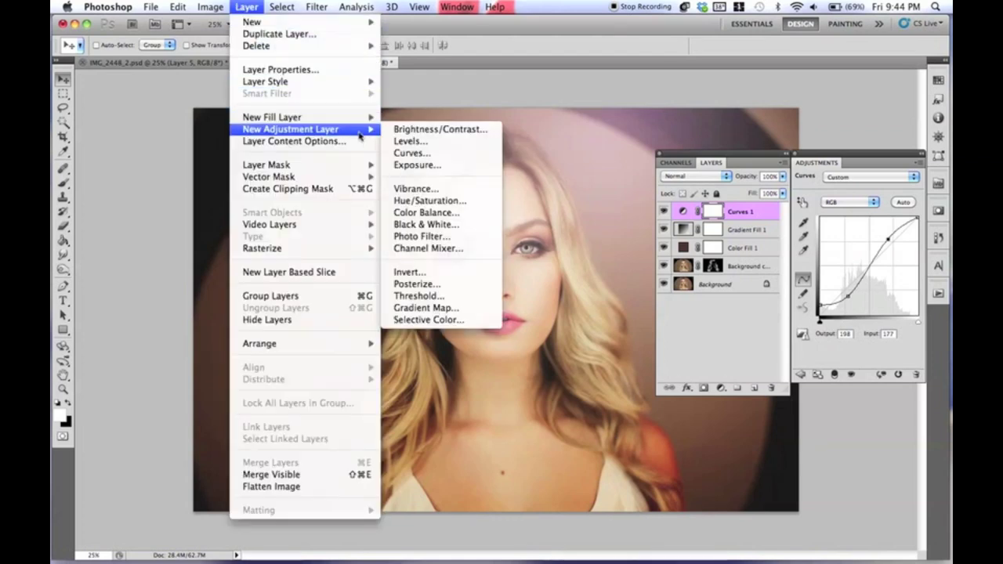
left_click(451, 325)
left_click(612, 245)
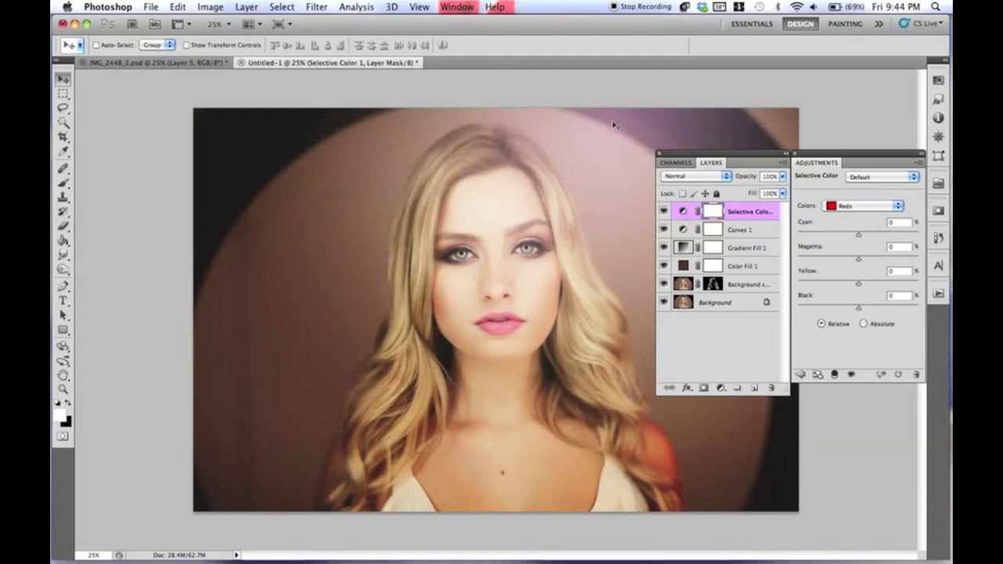
left_click(840, 207)
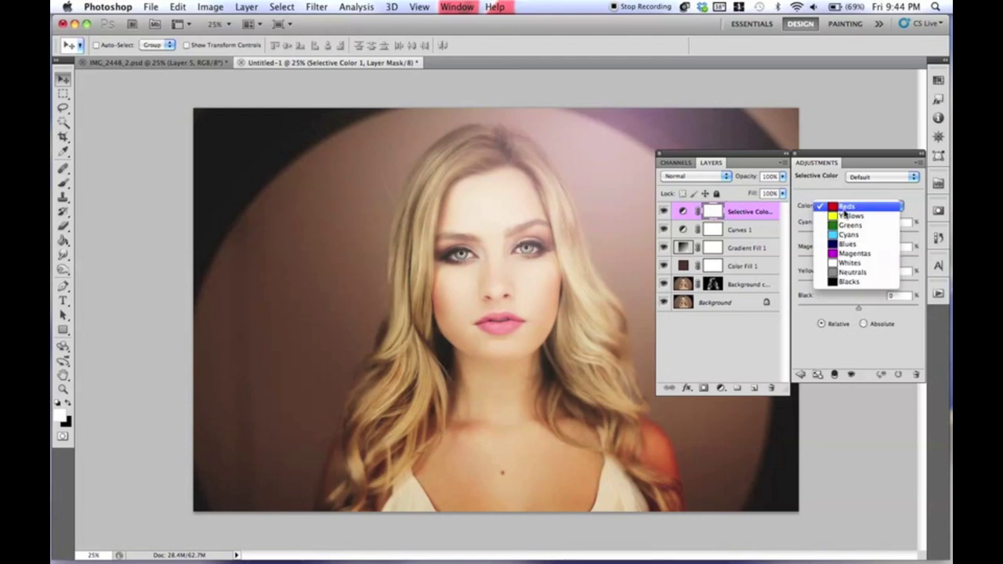
left_click(841, 215)
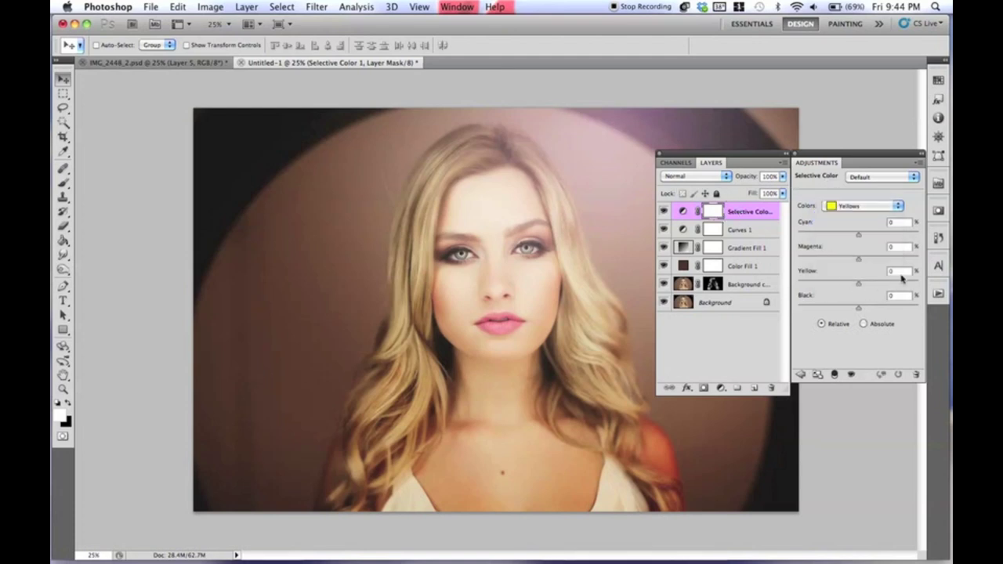
left_click_drag(857, 284, 854, 286)
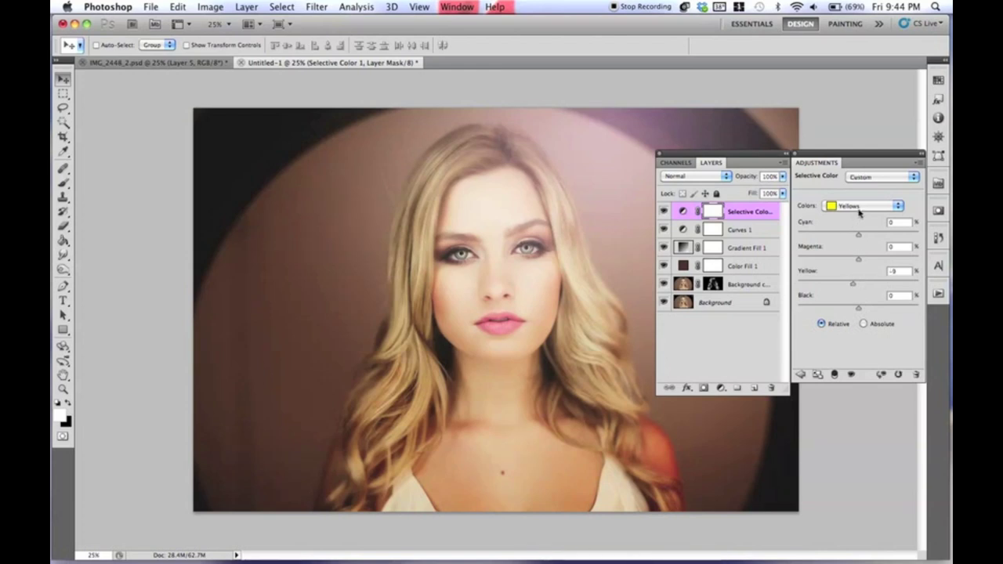
Set the Whites range to Cyan -14, Magenta 5, Yellow -29 and Black -19
left_click(859, 207)
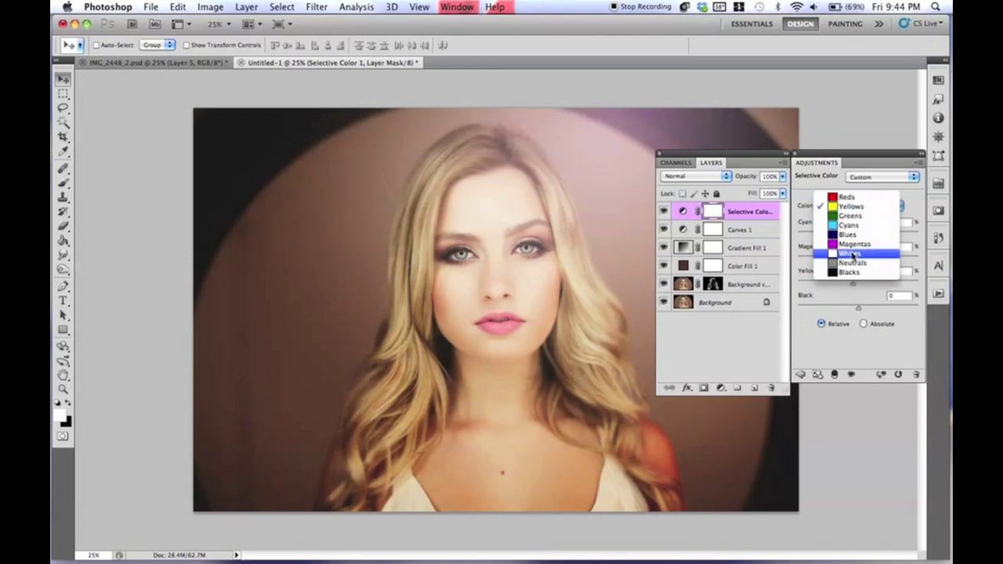
left_click(854, 256)
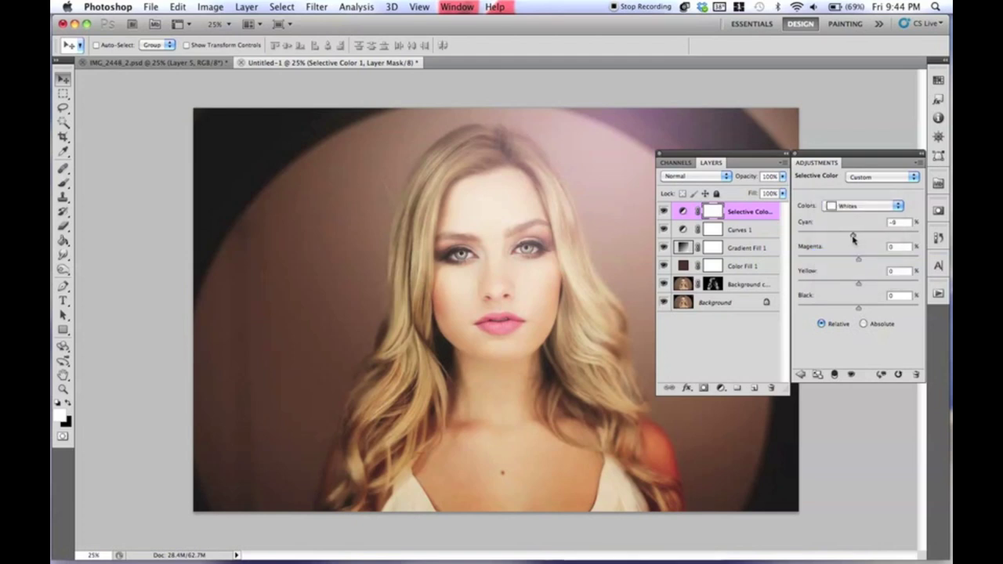
left_click_drag(851, 239, 848, 239)
type("5")
key("Tab")
type("-19")
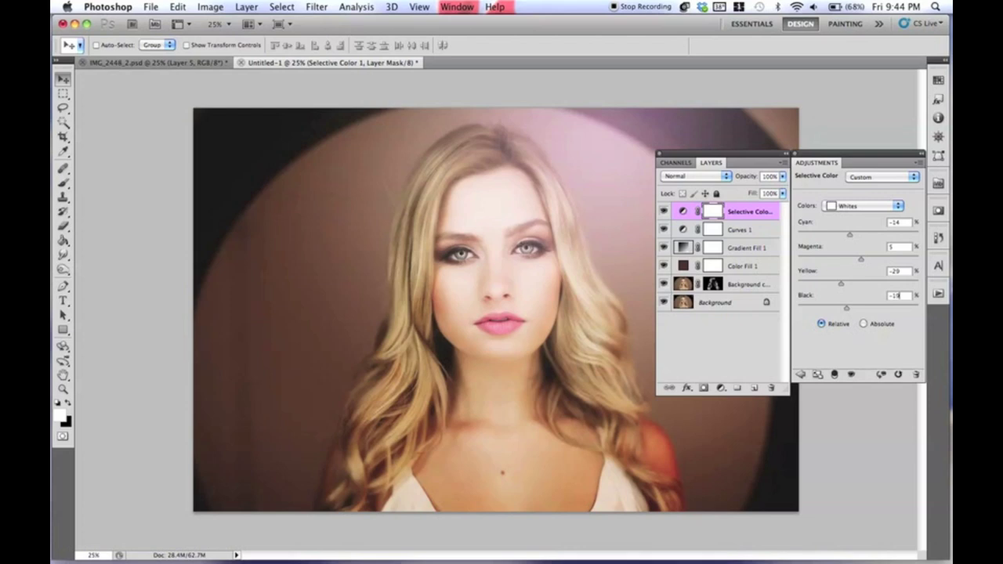
left_click(663, 211)
left_click(663, 211)
left_click(840, 206)
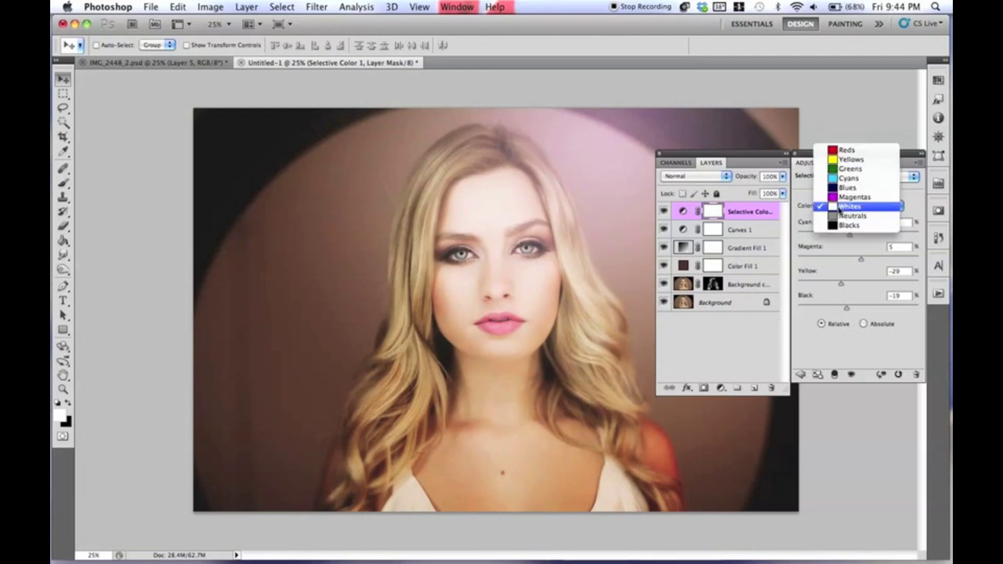
Set the Neutrals range to Cyan -1 and Magenta 2, with less yellow and more black
left_click(845, 216)
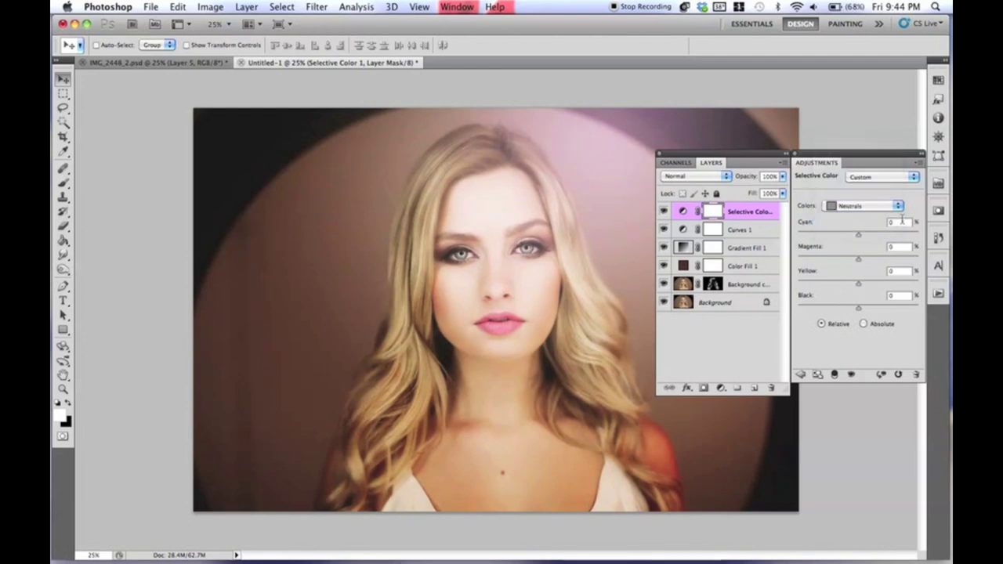
type("-1")
key("Tab")
type("2")
key("Tab")
type("-4")
left_click_drag(862, 312, 865, 311)
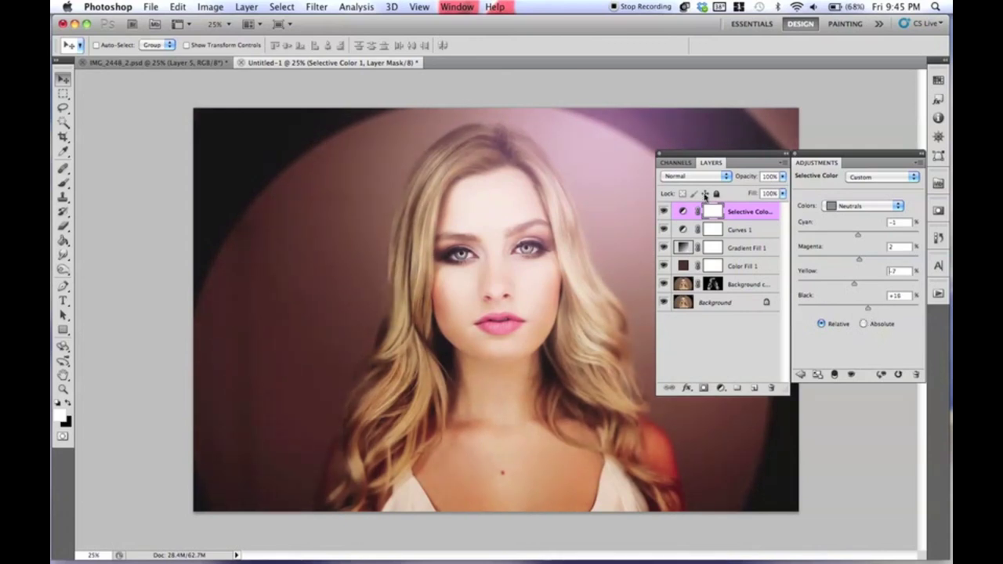
Set the Blacks range's Cyan to -10 and lower the Selective Color layer to 58% opacity
left_click(862, 208)
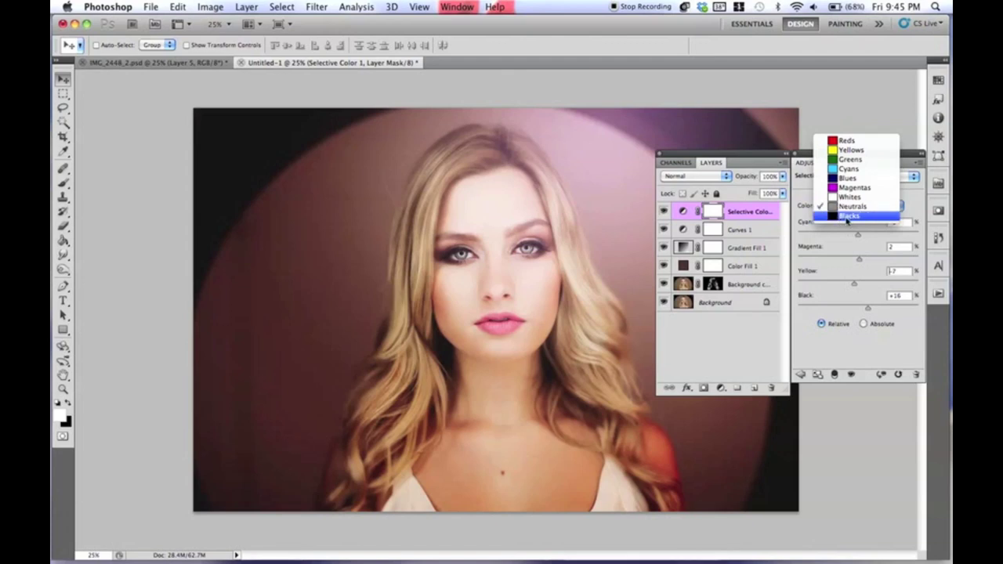
left_click(846, 216)
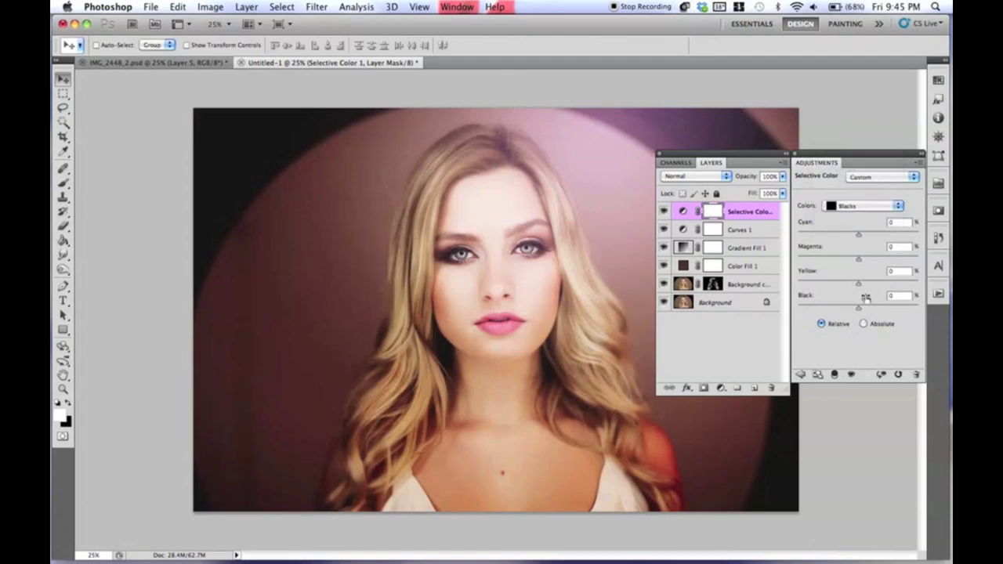
left_click_drag(858, 237, 852, 238)
left_click_drag(847, 237, 849, 235)
left_click(664, 212)
left_click(664, 212)
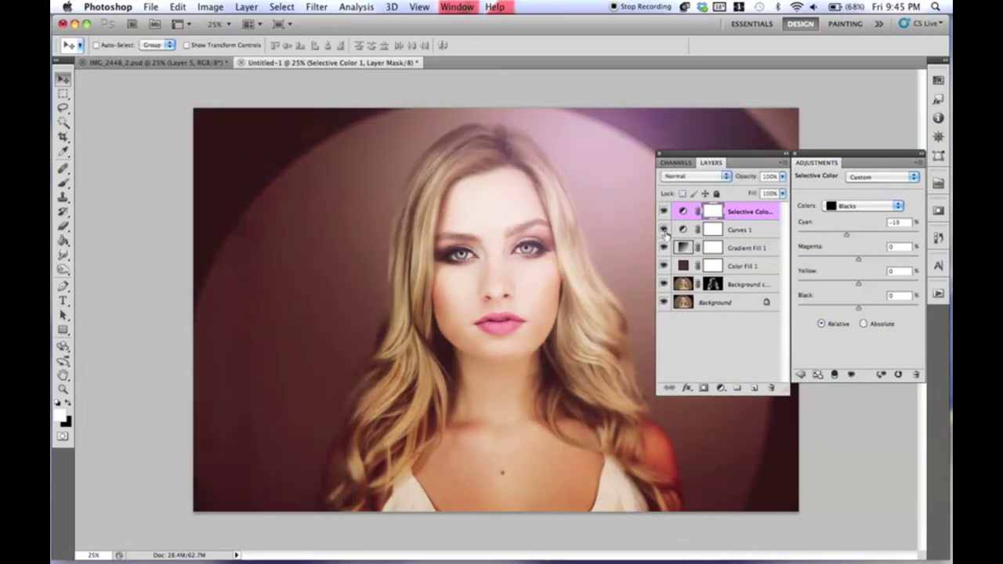
left_click(664, 212)
left_click(664, 211)
left_click_drag(751, 177, 724, 182)
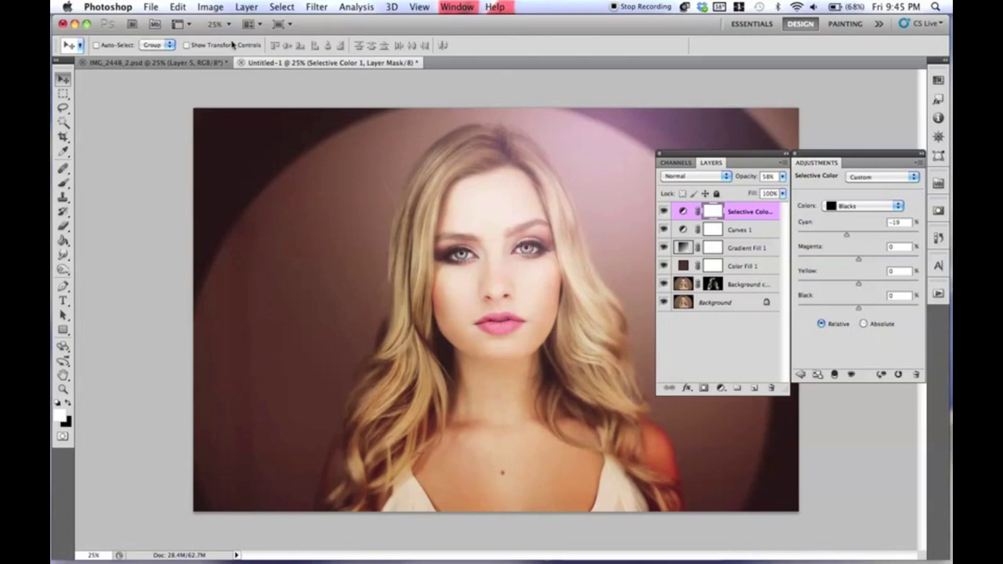
left_click(247, 7)
Create Curves 2, lift the RGB midtones, and raise the Green black point while lowering green midtones
mouse_move(348, 134)
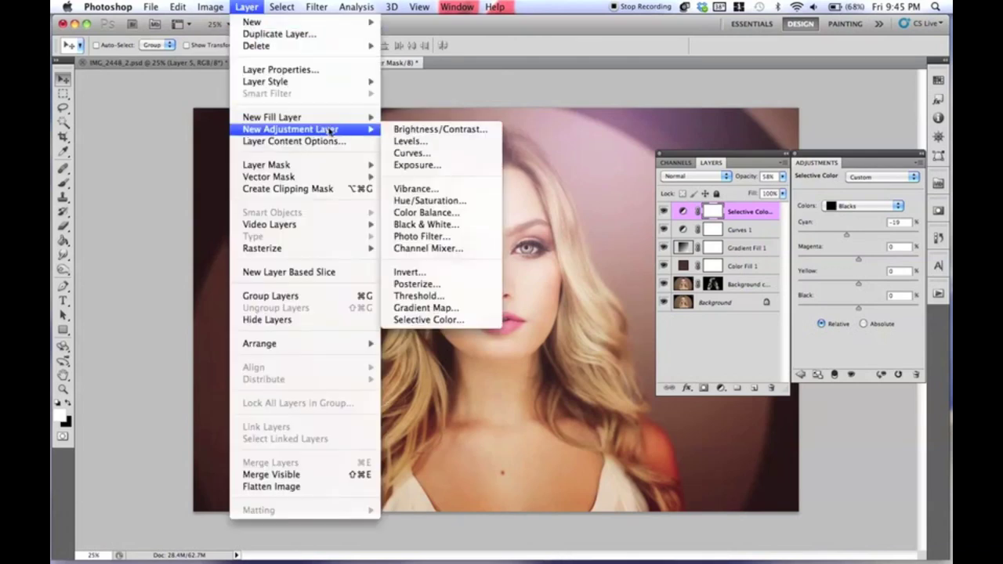
left_click(416, 153)
key("Return")
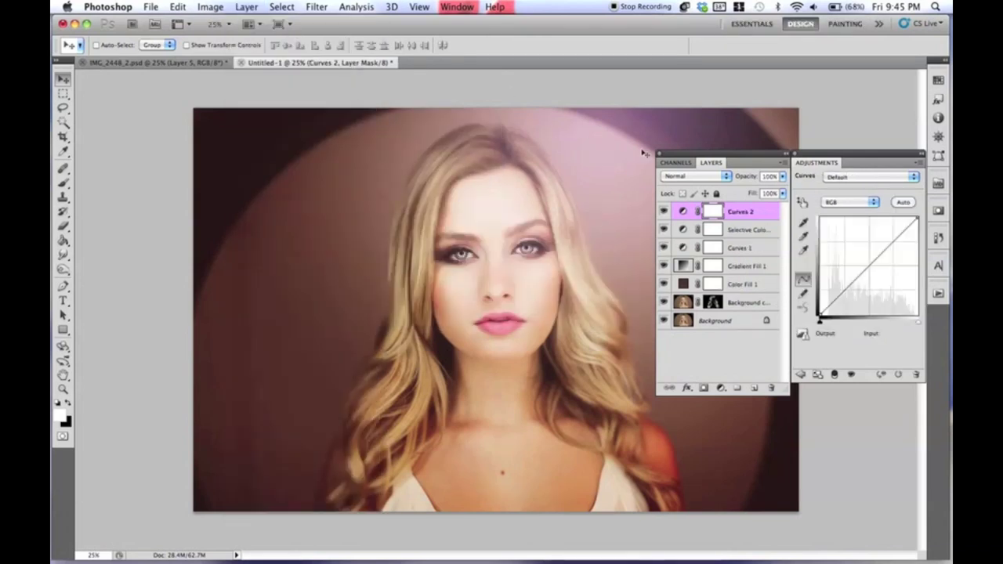
mouse_move(863, 268)
left_mouse_down()
mouse_move(870, 250)
mouse_move(868, 259)
left_mouse_up()
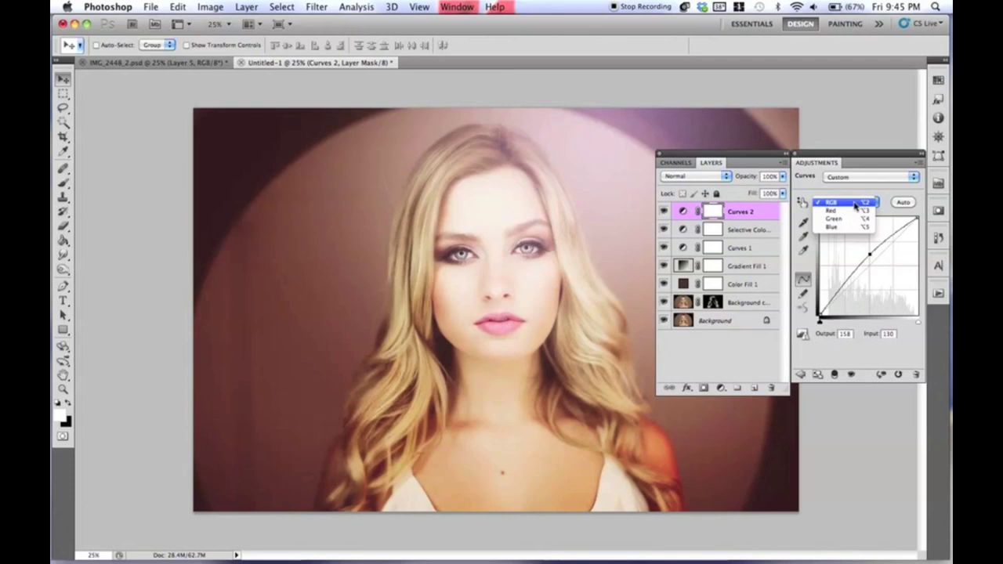
left_click(855, 220)
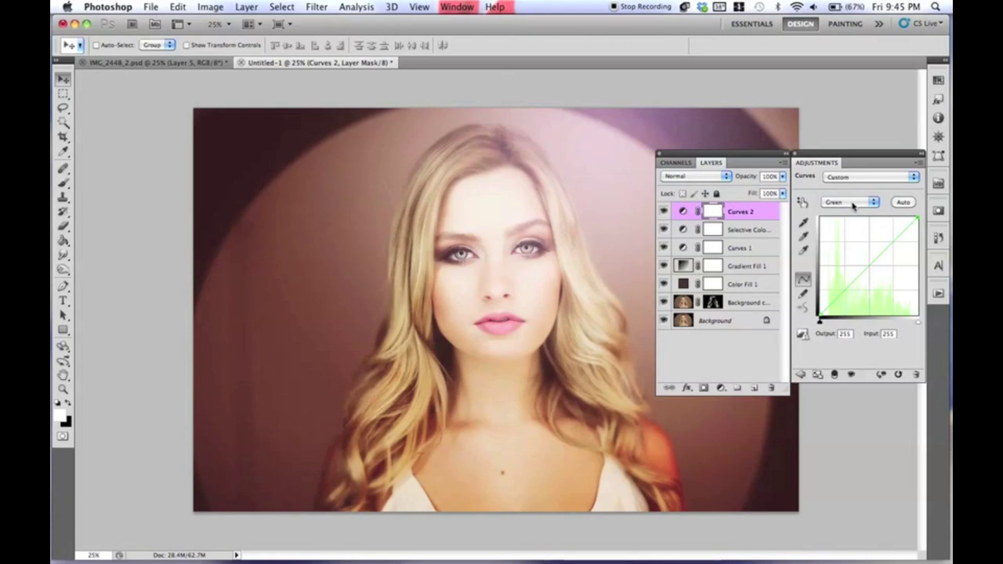
left_click_drag(820, 316, 820, 310)
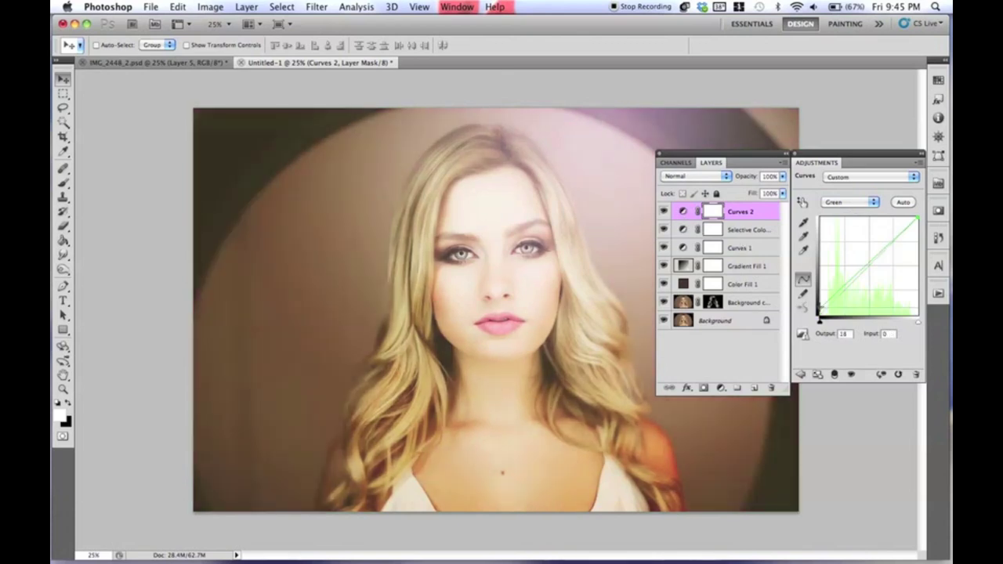
left_click_drag(869, 267, 870, 271)
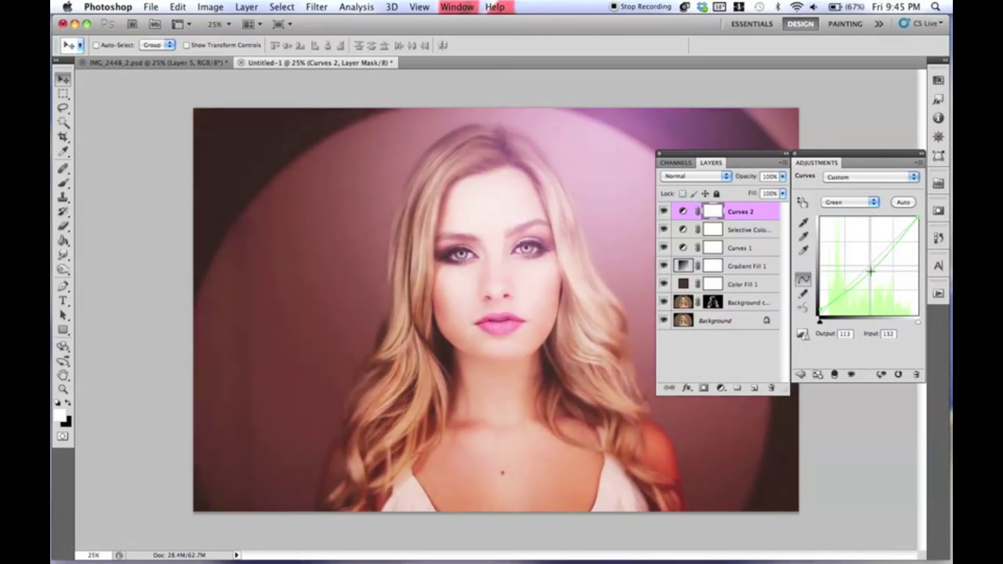
left_click_drag(820, 310, 820, 306)
Shape the Blue curve: raise its black point, lower the top endpoint, set a midpoint at 133/119
left_click(851, 203)
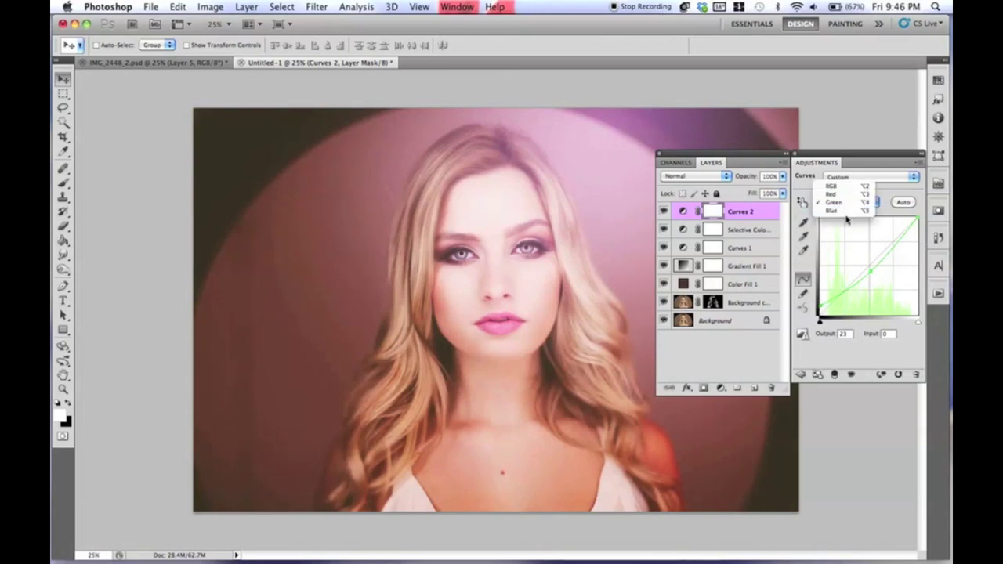
left_click(847, 216)
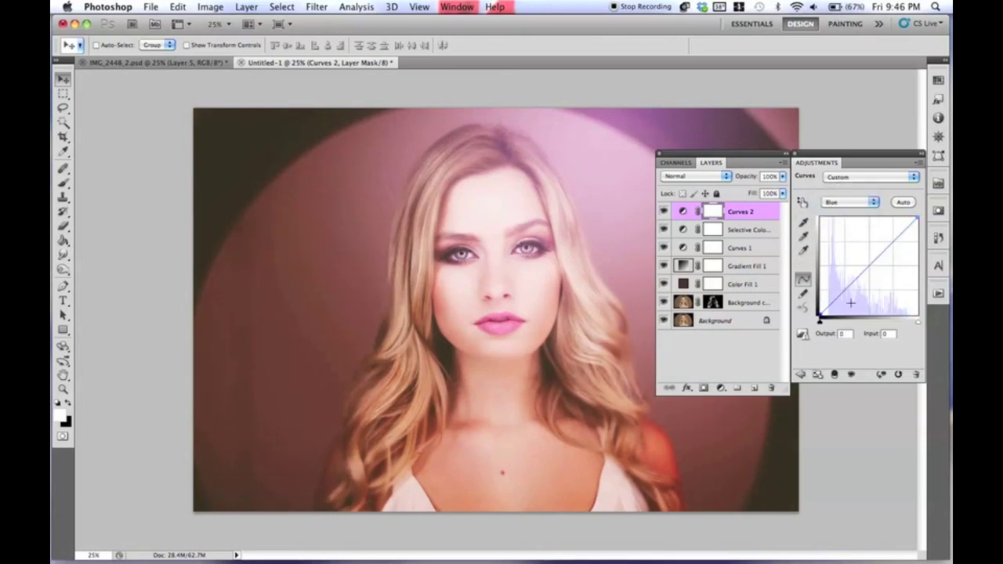
left_click_drag(820, 314, 820, 304)
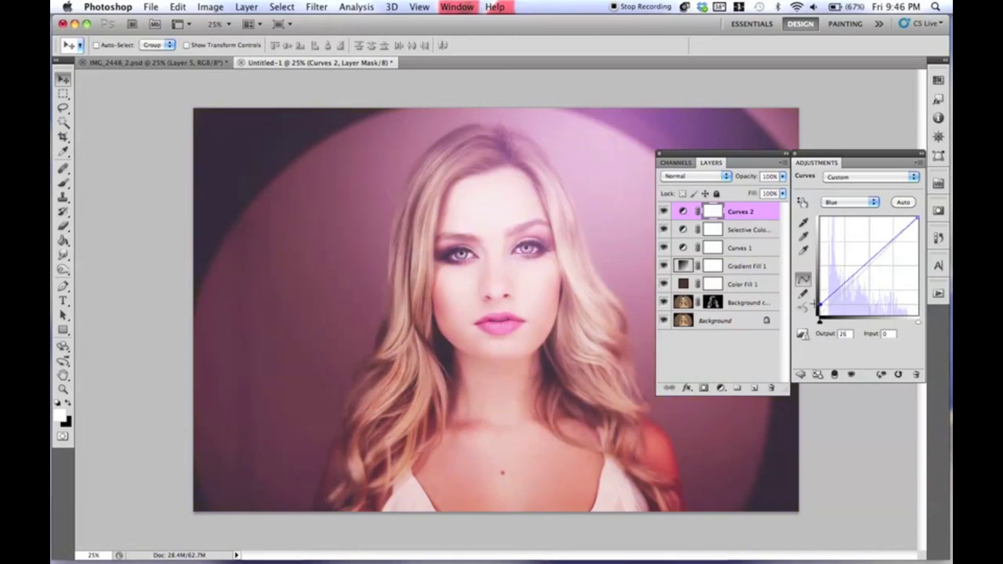
left_click_drag(866, 264, 870, 272)
left_click_drag(918, 220, 921, 235)
left_click(868, 272)
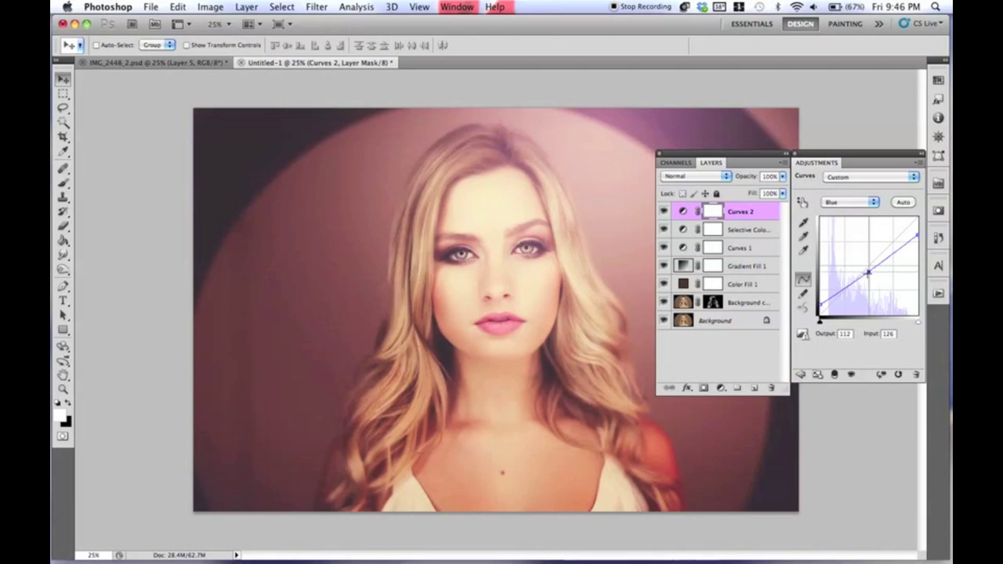
left_click_drag(869, 272, 871, 269)
Lower Curves 2 to 58% opacity and compare before and after
left_click_drag(747, 178, 723, 176)
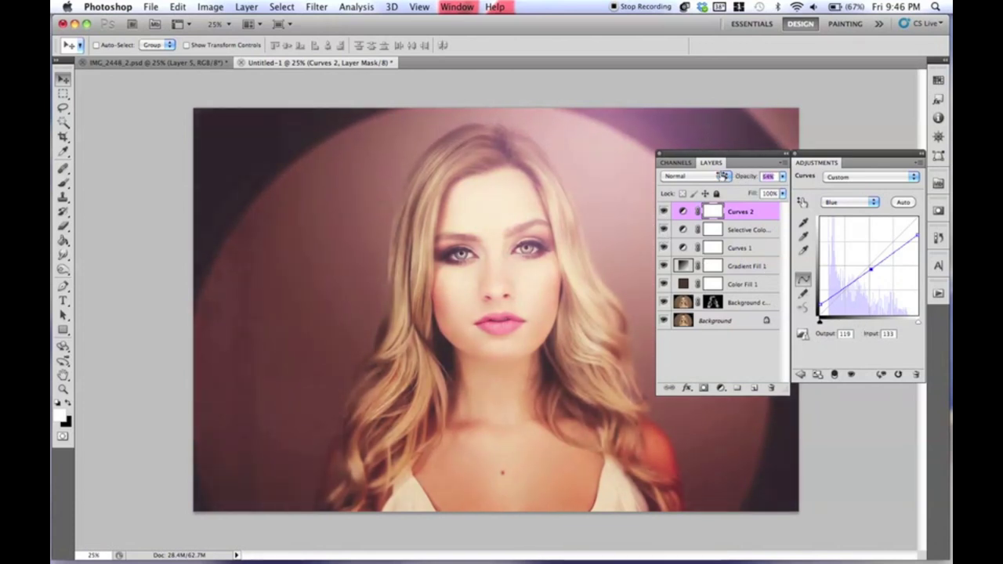
left_click(664, 211)
left_click(664, 211)
left_click(248, 7)
Add a Vibrance 1 adjustment layer with Vibrance 46 and Saturation -30
mouse_move(334, 131)
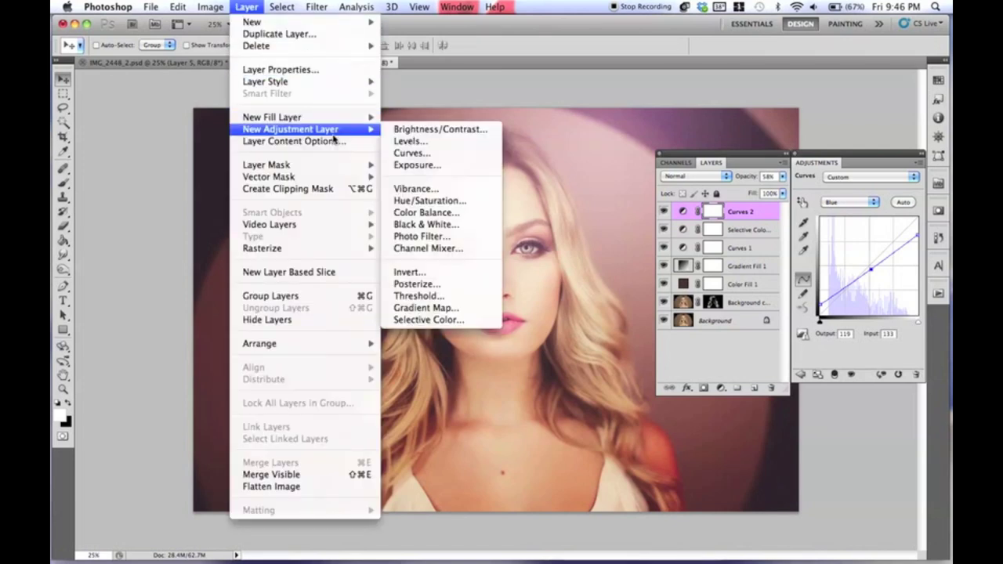
left_click(469, 192)
left_click(607, 244)
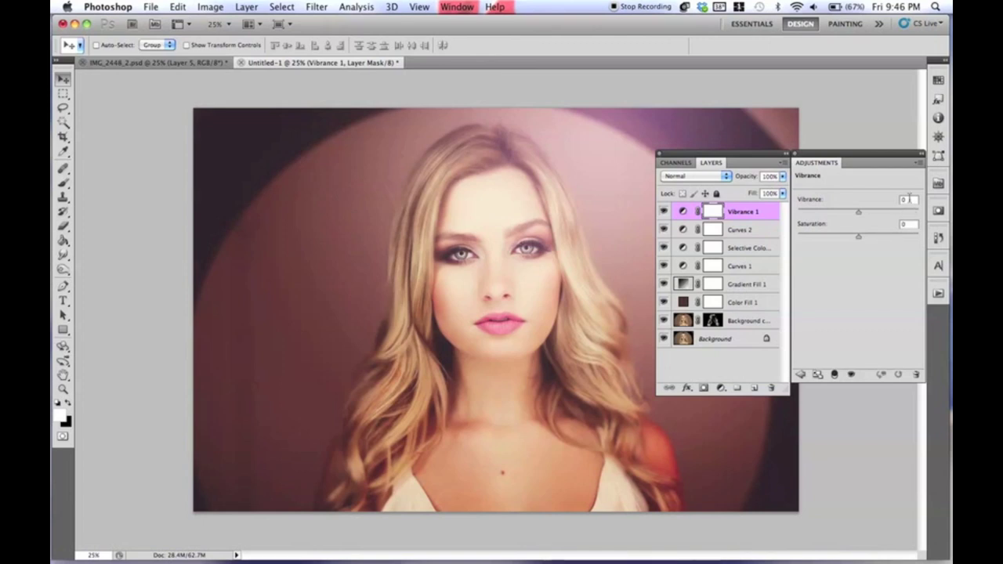
type("46")
key("Tab")
type("-30")
Start a new Curves adjustment layer from the Layer menu
left_click(252, 7)
mouse_move(369, 129)
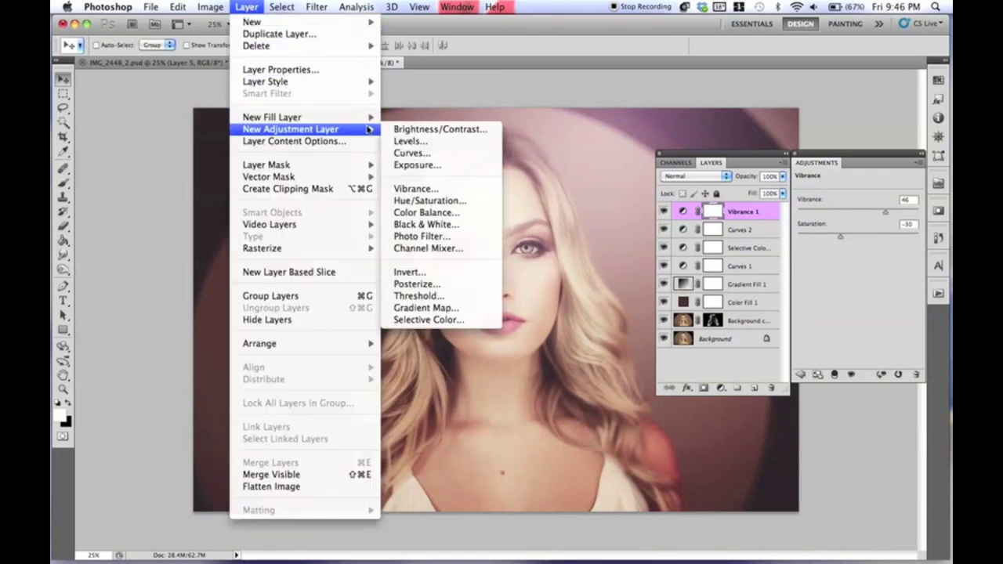
left_click(435, 153)
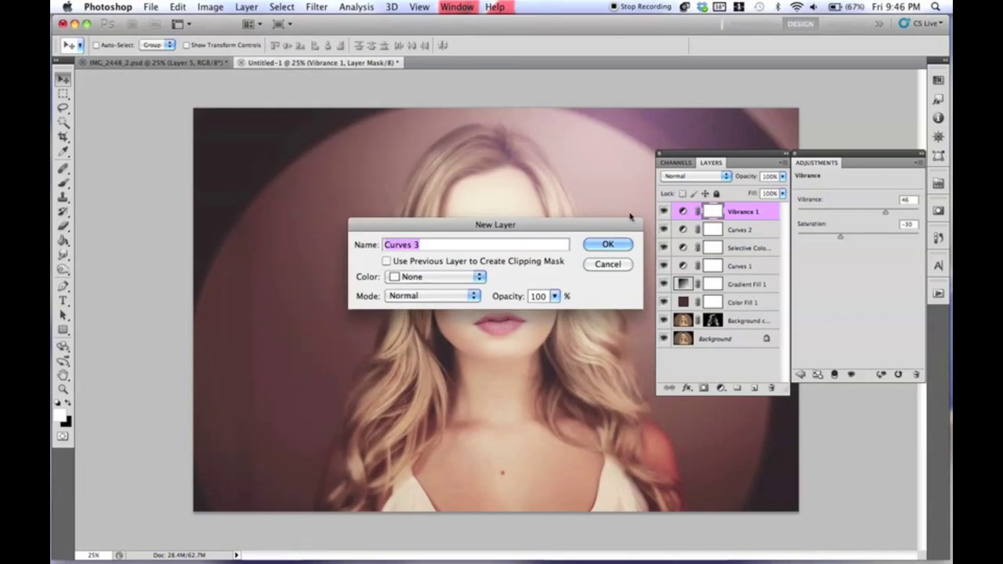
Give Curves 3 an S-shaped RGB curve (shadow point 69/52) at 34% opacity
left_click(608, 244)
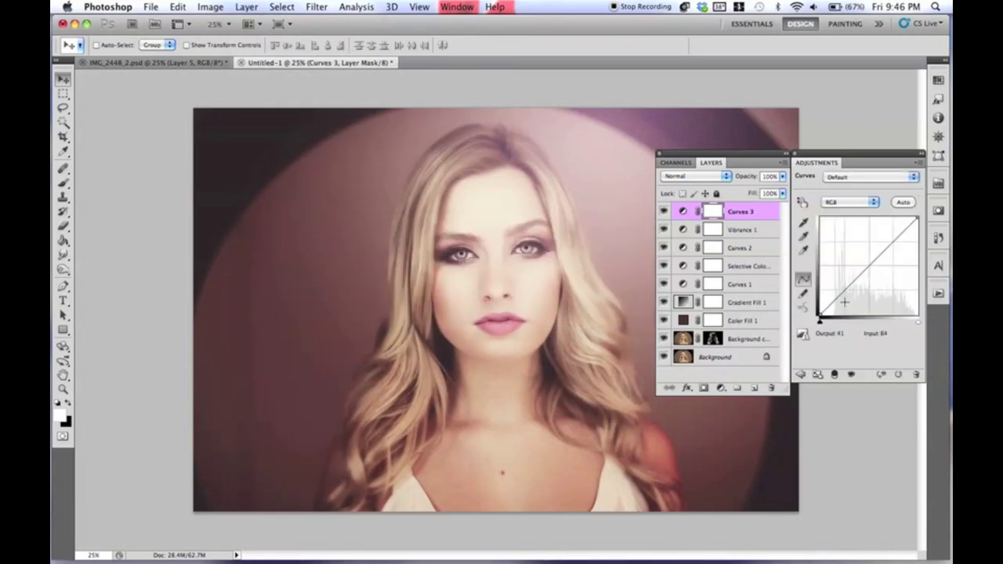
left_click_drag(848, 288, 852, 300)
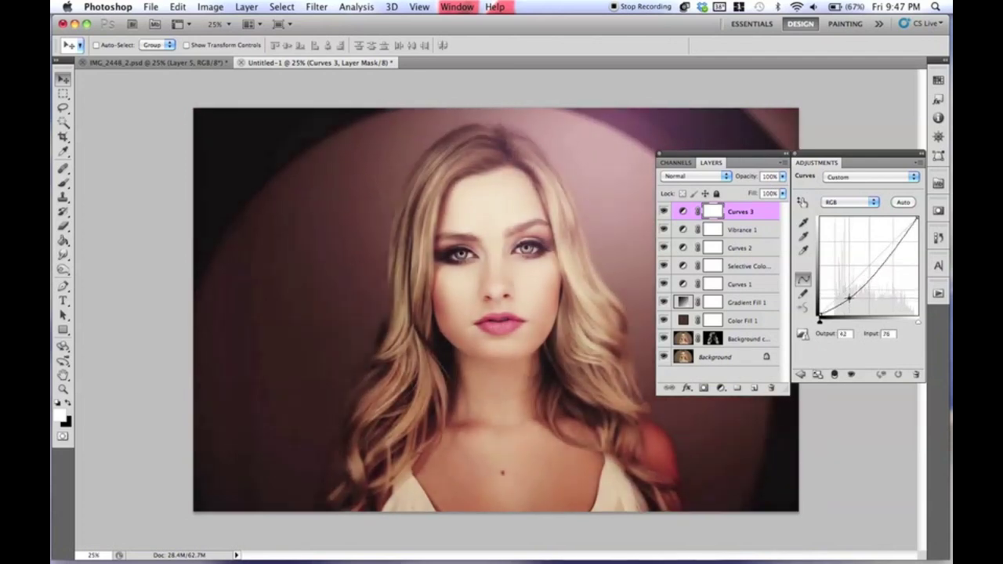
left_click_drag(884, 257, 883, 245)
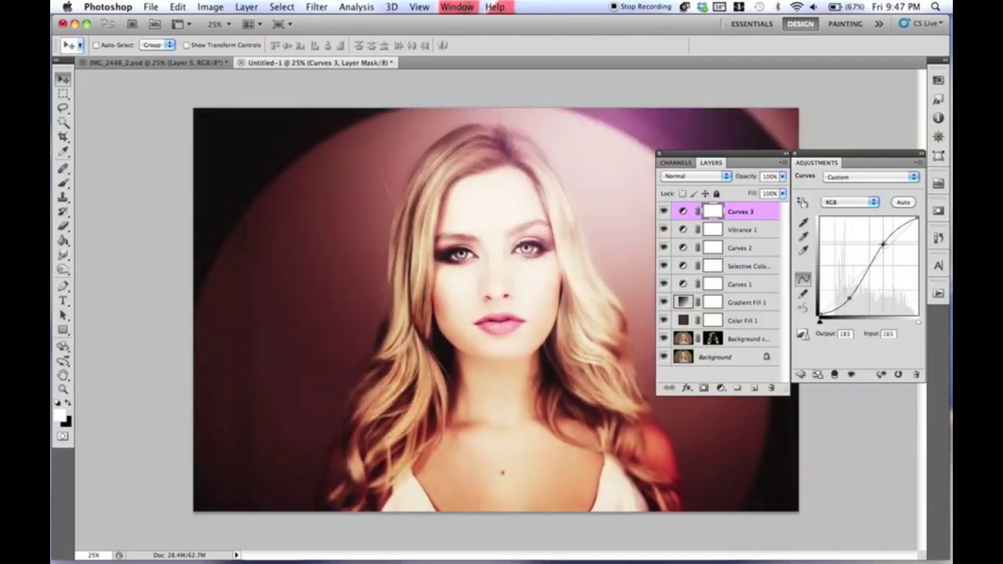
left_click_drag(848, 300, 847, 295)
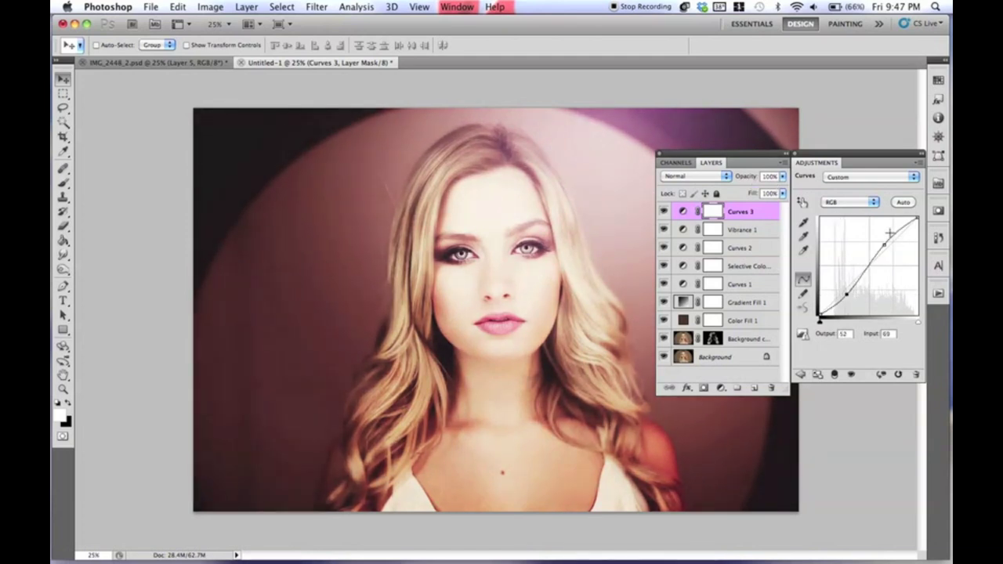
left_click_drag(746, 177, 711, 182)
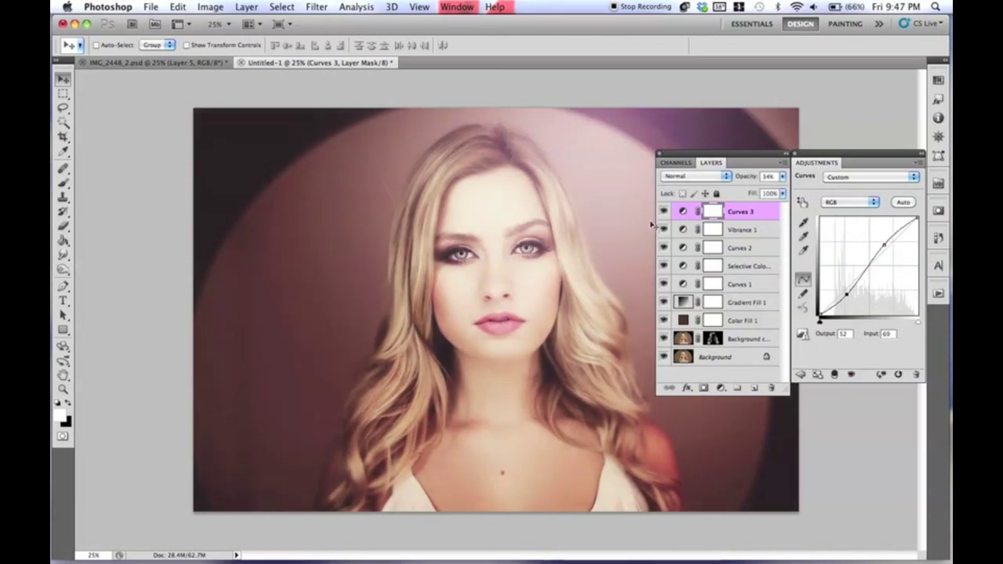
Start another Curves adjustment layer from the Layer menu
left_click(258, 8)
mouse_move(345, 127)
left_click(424, 154)
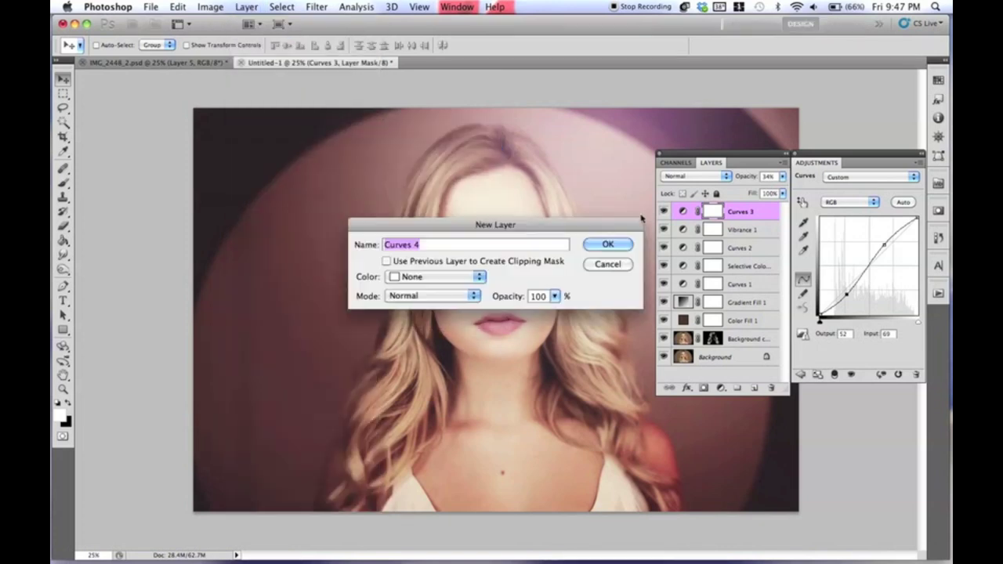
Create Curves 4 with the black point at input 16, a lifted 168/179 point, at 67% opacity
left_click(605, 246)
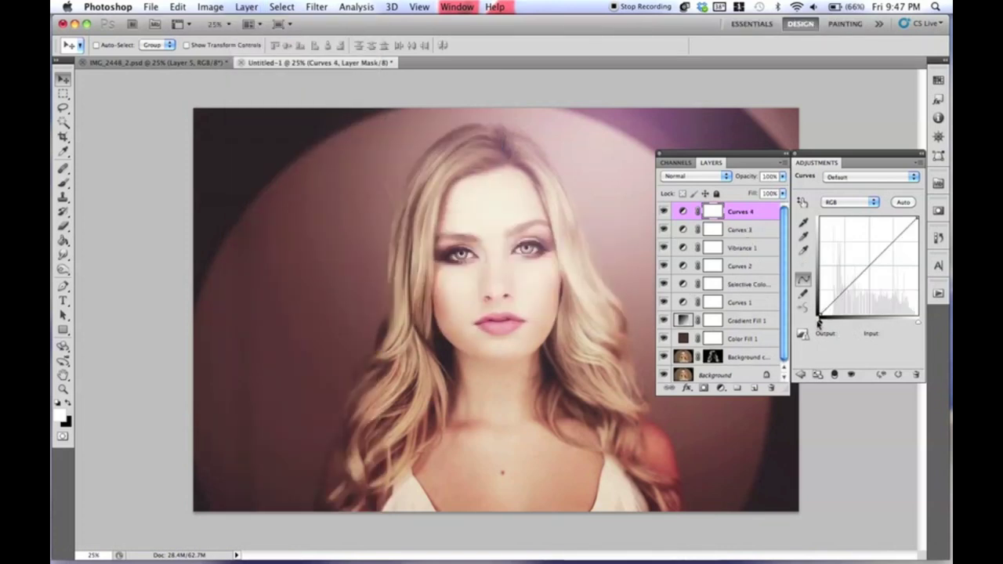
left_click_drag(819, 316, 827, 317)
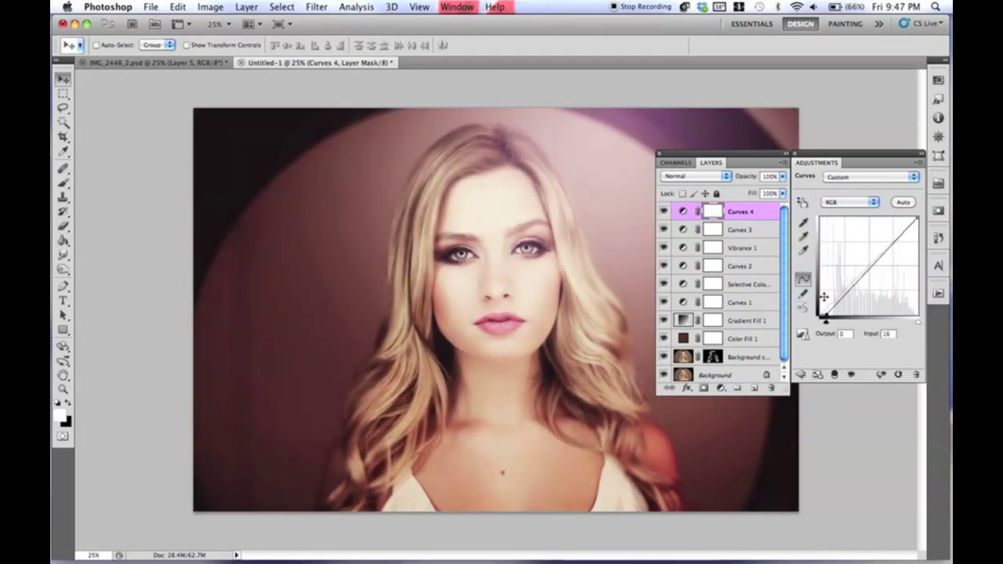
mouse_move(885, 249)
left_mouse_down()
mouse_move(884, 257)
mouse_move(884, 246)
left_mouse_up()
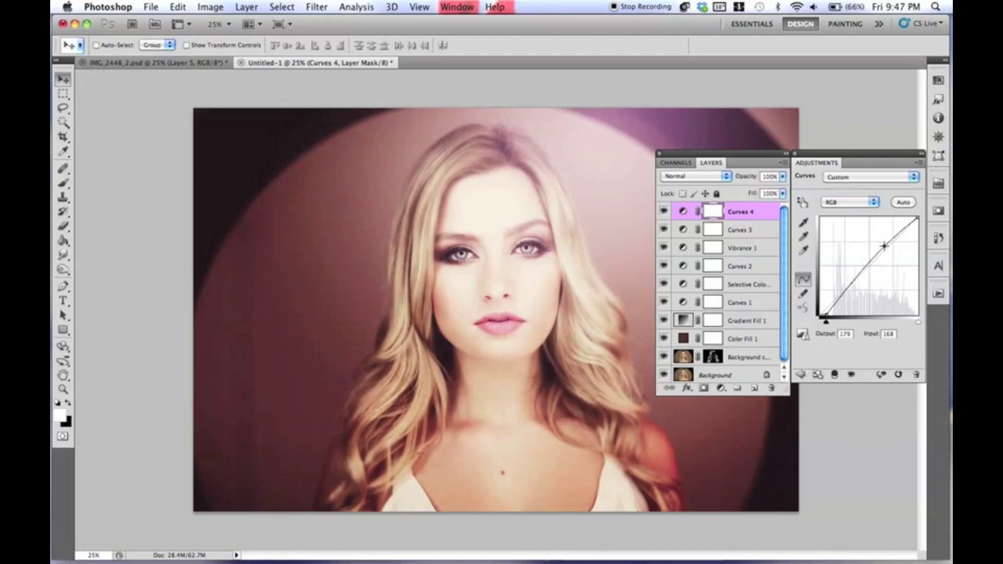
left_click_drag(825, 317, 826, 318)
left_click(664, 212)
left_click(664, 212)
left_click_drag(751, 178, 730, 178)
Reduce the Vibrance 1 layer's vibrance and saturation amounts
left_click(745, 249)
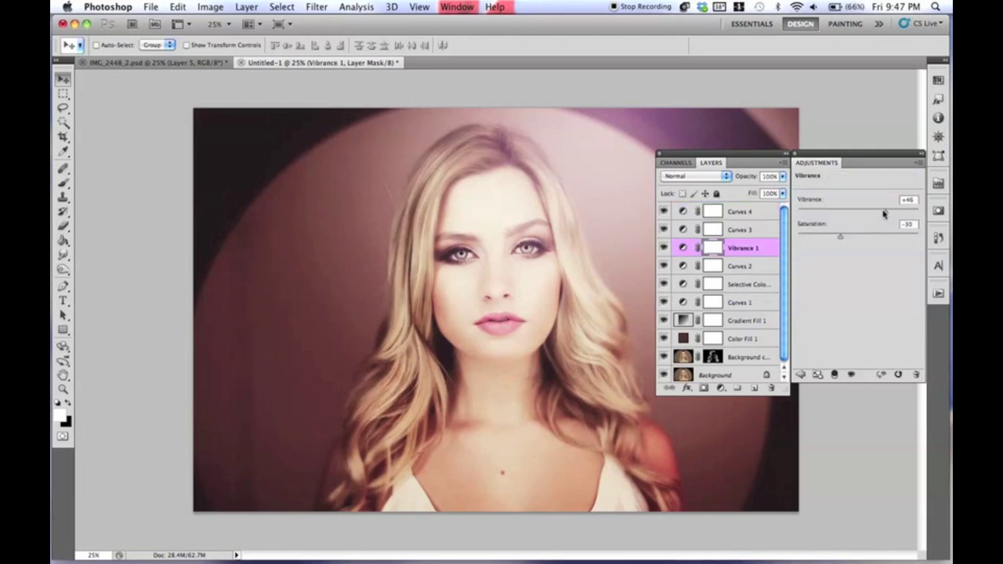
left_click_drag(882, 215, 850, 240)
left_click_drag(876, 216, 875, 218)
left_click_drag(845, 239, 846, 238)
Set Gradient Fill 1 to 46% opacity and move its radial glow up and left
left_click(743, 320)
left_click(745, 177)
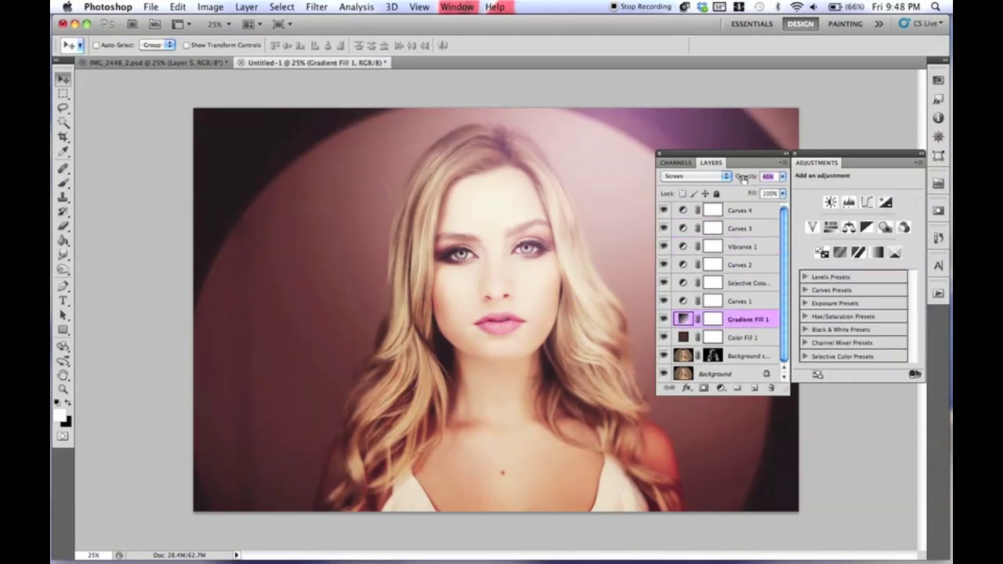
type("67")
left_click_drag(745, 179, 728, 179)
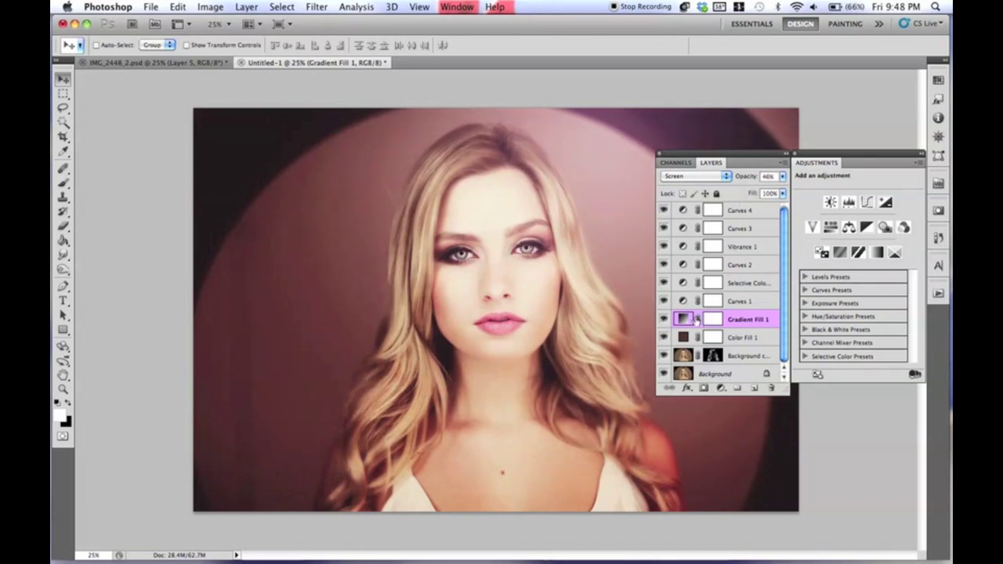
double_click(686, 320)
left_click_drag(559, 152, 523, 134)
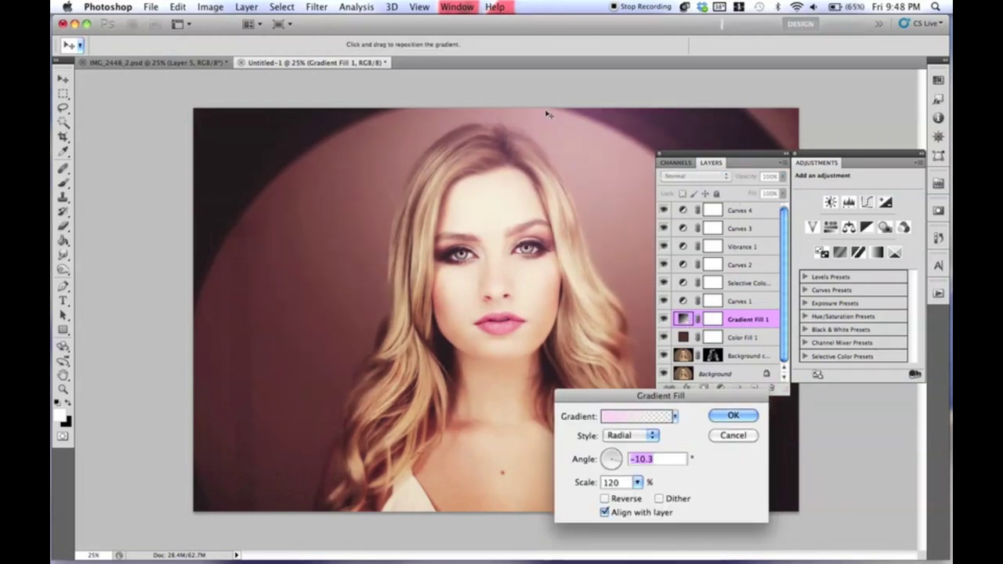
key("Return")
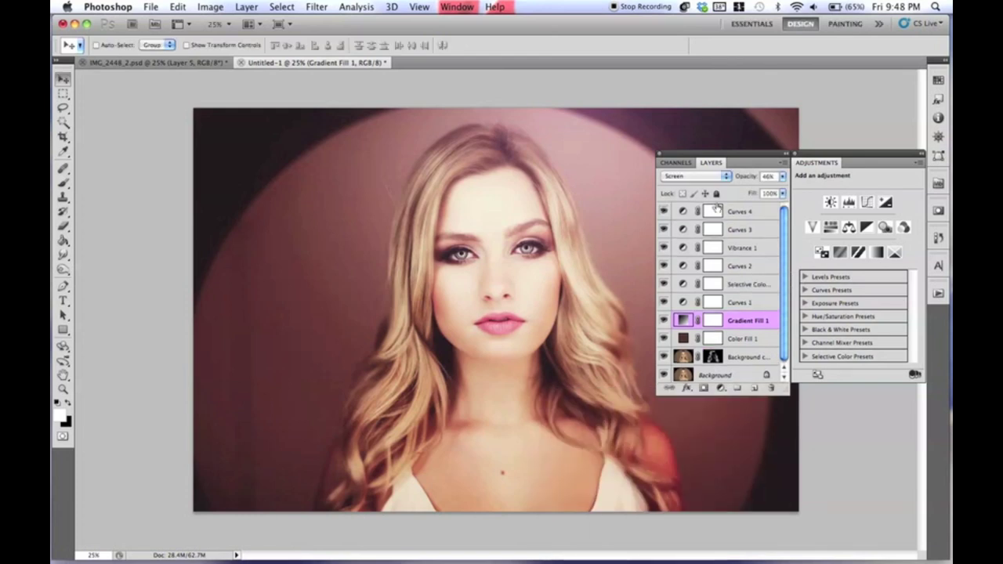
left_click(744, 213)
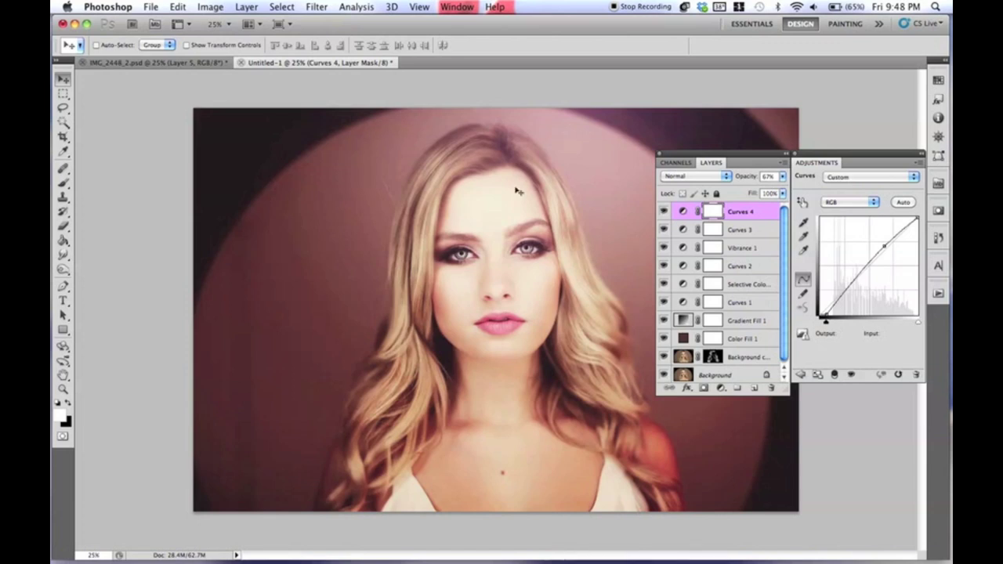
left_click(248, 8)
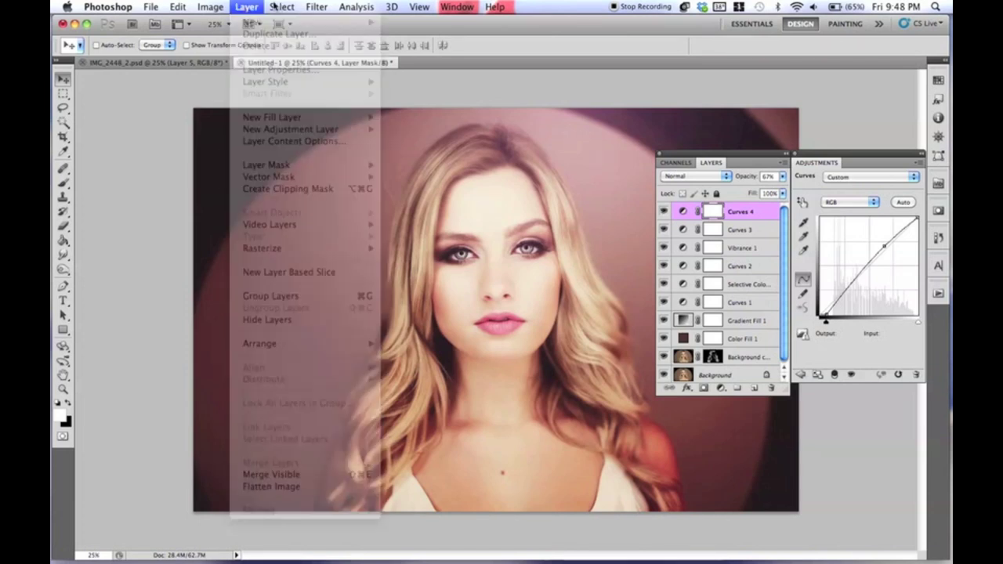
Add a Gradient Map 1 adjustment layer with Reverse ticked
left_click(247, 7)
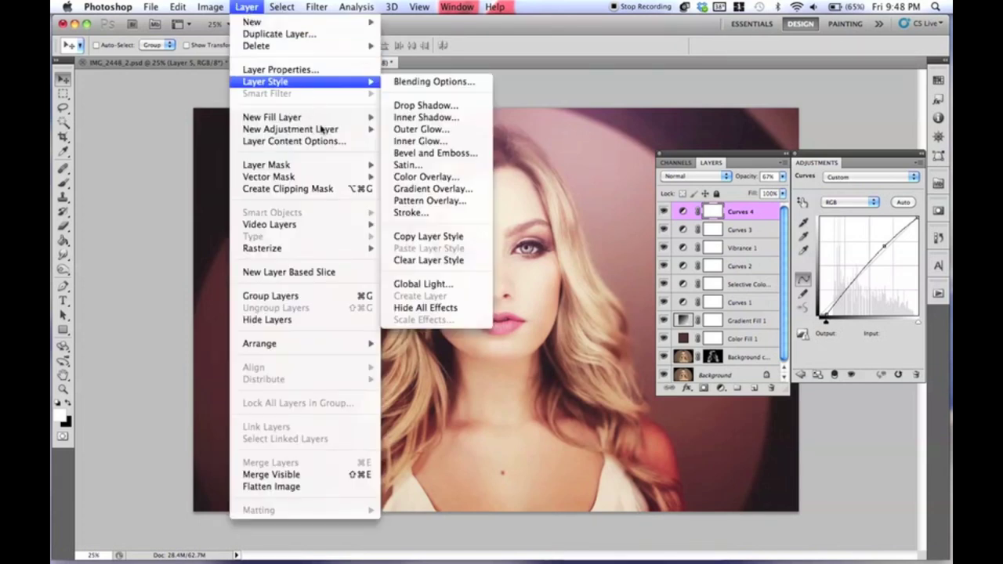
mouse_move(325, 129)
left_click(468, 308)
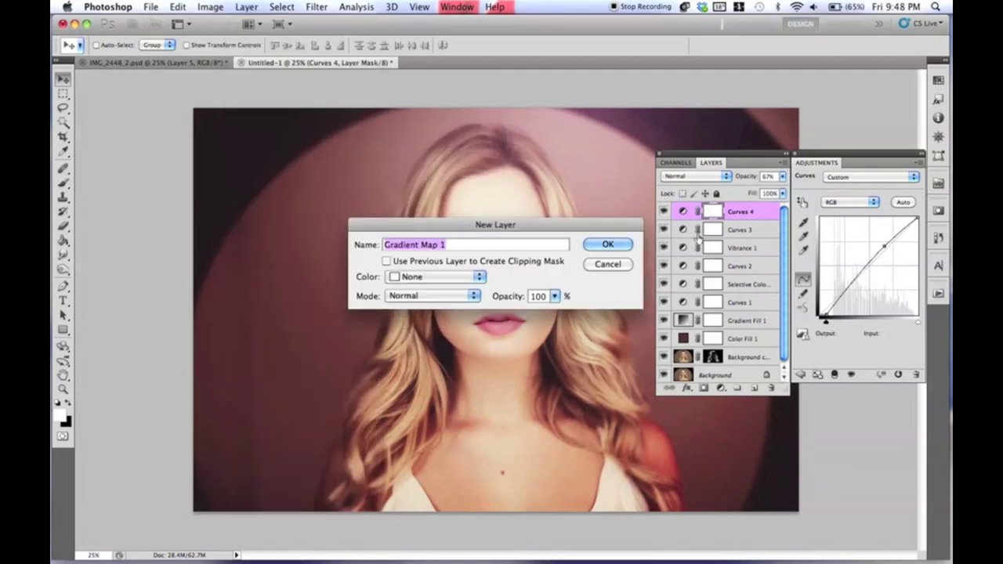
left_click(601, 244)
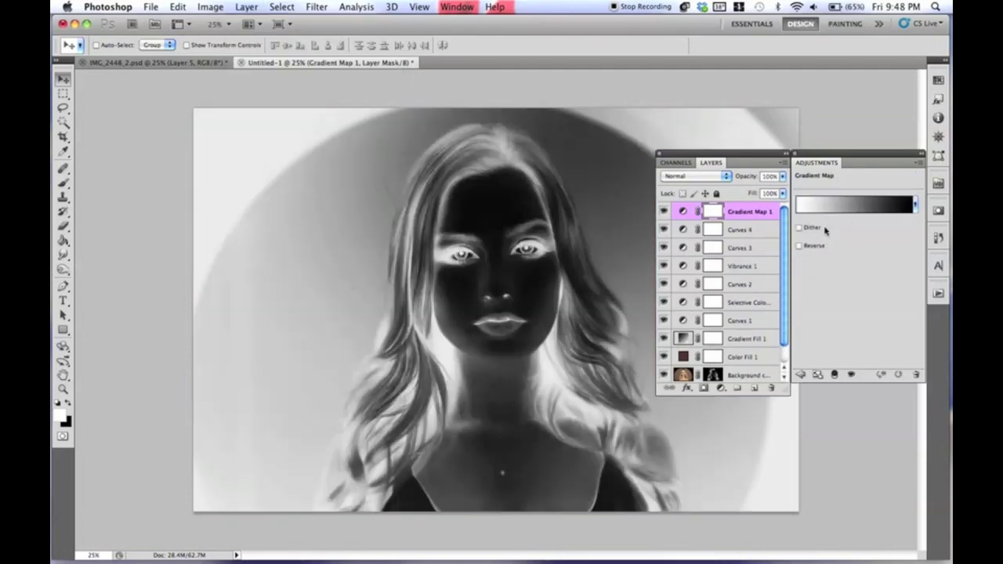
left_click(836, 210)
left_click(865, 248)
left_click(814, 247)
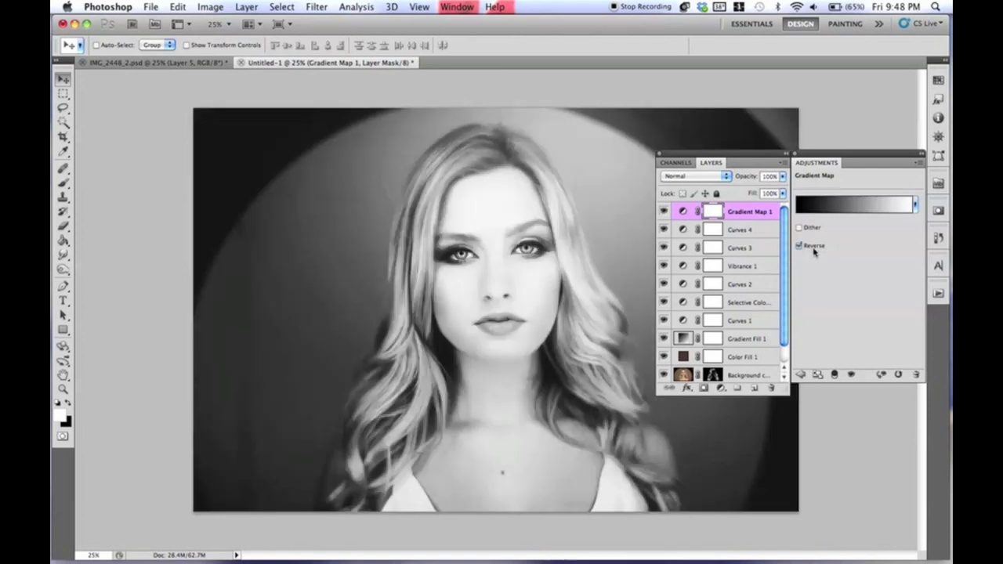
Apply the brown-to-cream sepia preset gradient and keep the map reversed
left_click(822, 210)
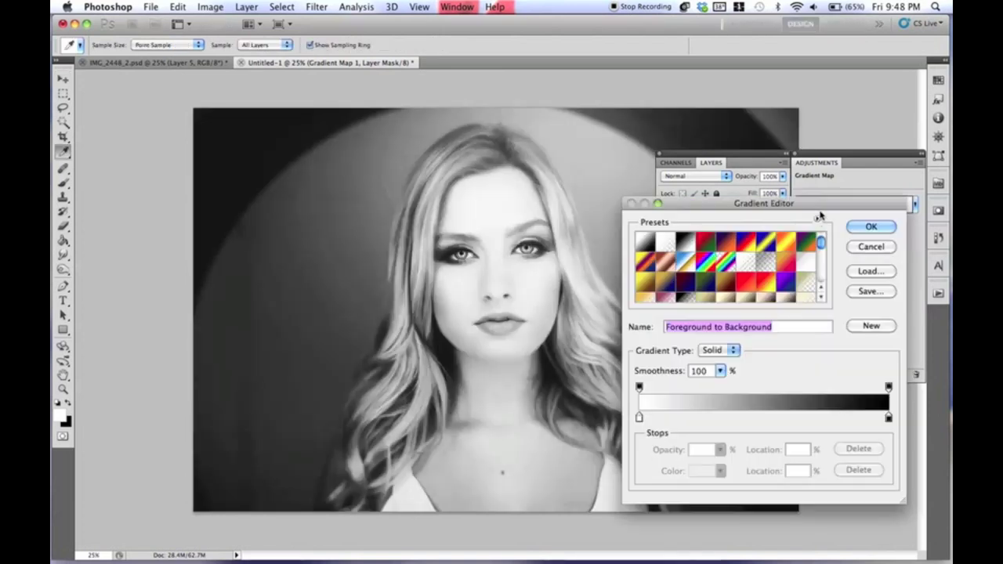
scroll(826, 250, "down", 3)
left_click(815, 294)
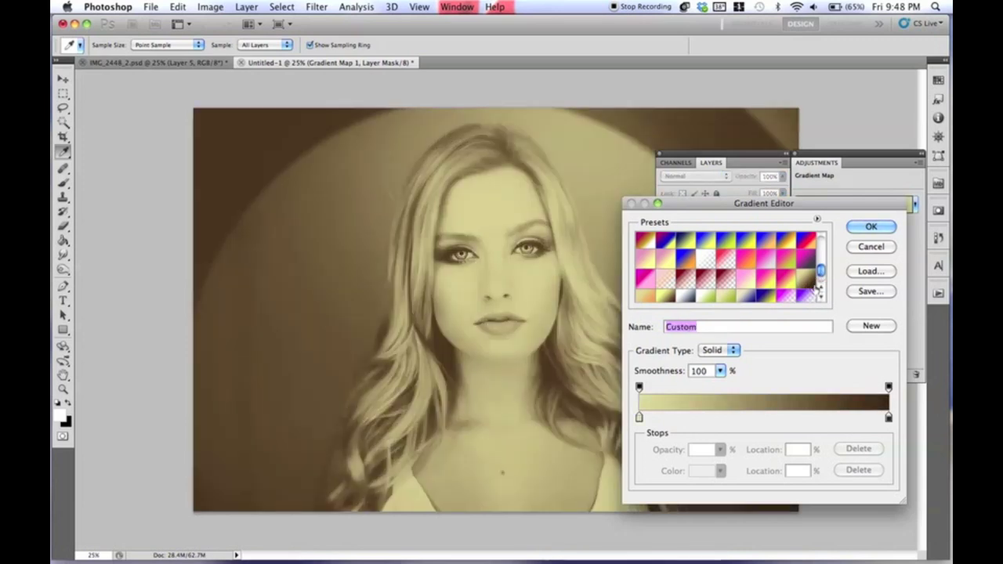
left_click(871, 227)
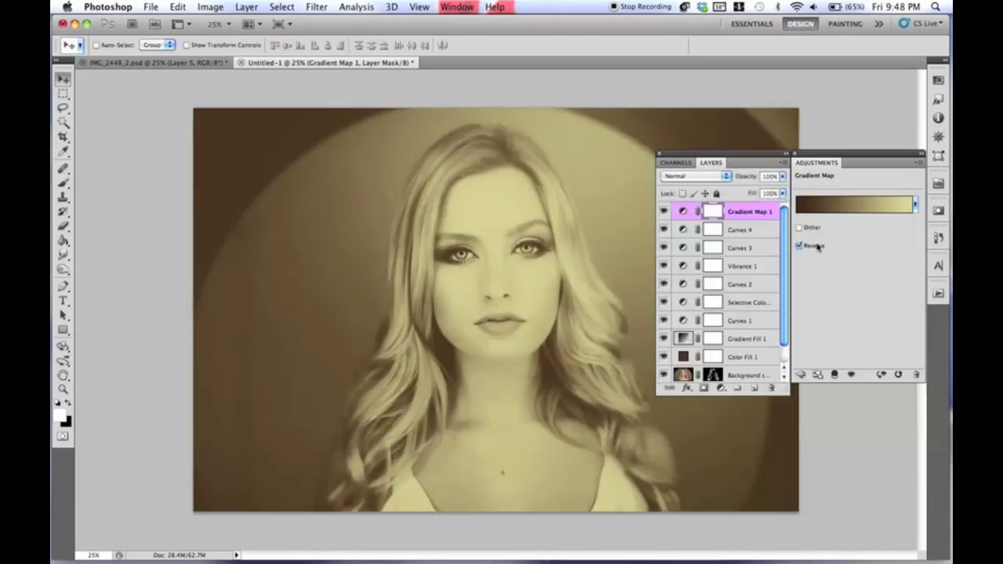
left_click(818, 248)
left_click(815, 246)
Blend the Gradient Map as Color at 12% opacity, comparing before and after
left_click(681, 178)
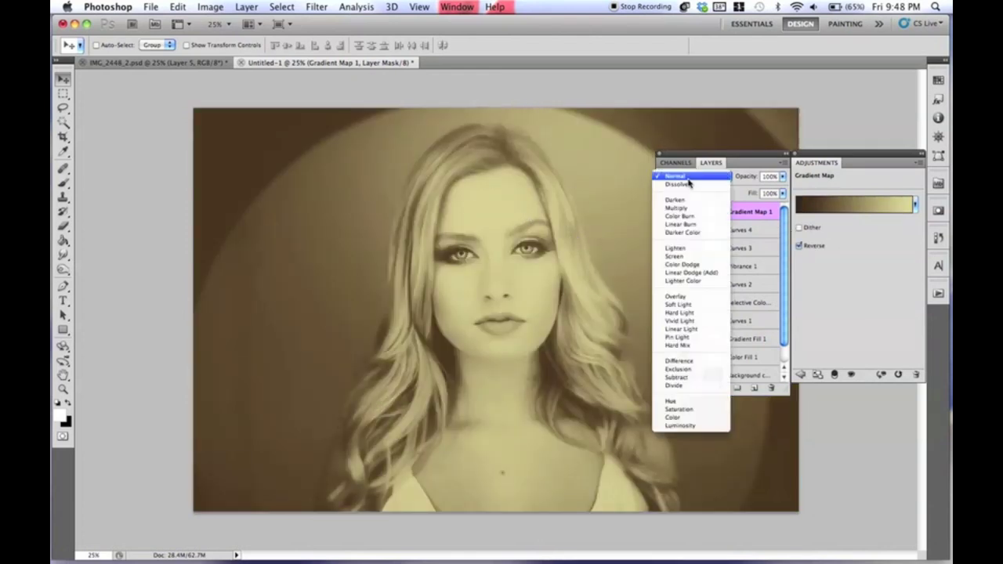
left_click(684, 418)
left_click(754, 179)
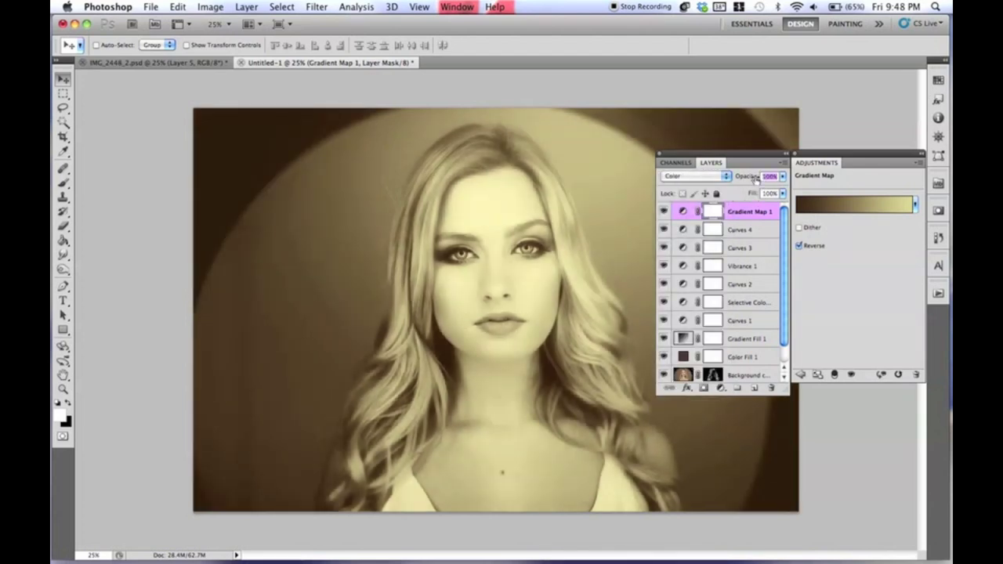
left_click_drag(735, 179, 700, 178)
left_click(663, 212)
key("super+plus")
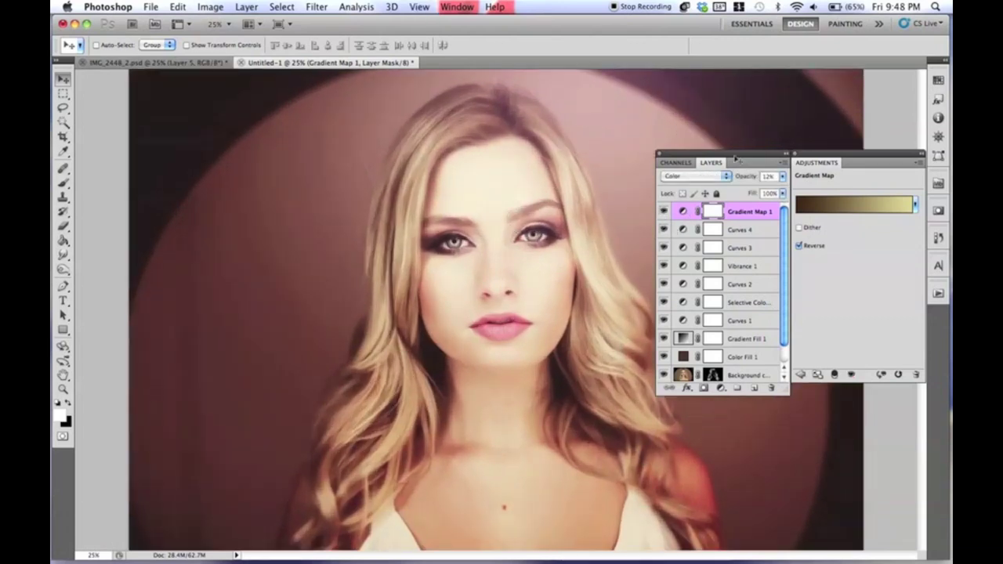
left_click(663, 212)
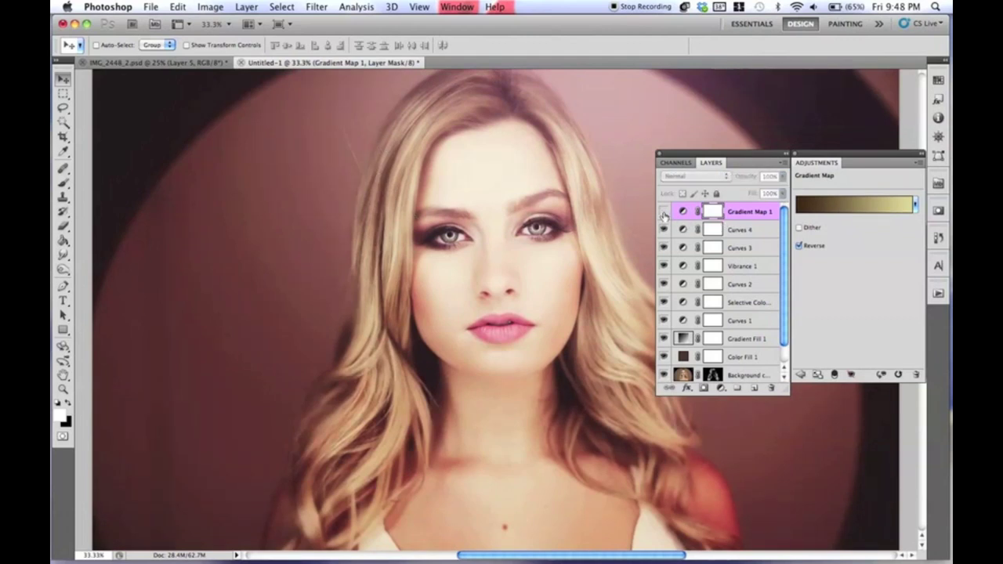
key("super+minus")
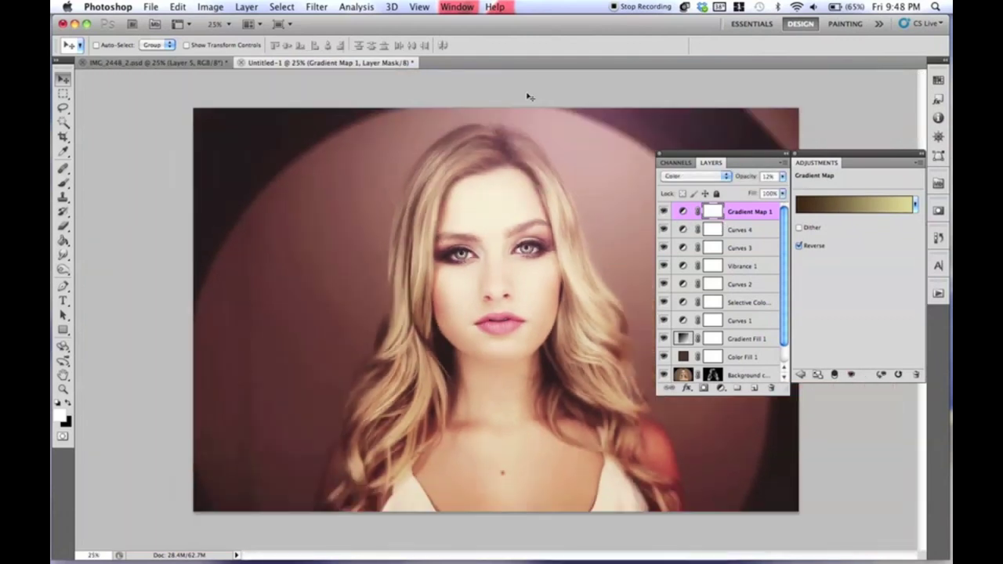
Lower the Color Fill 1 layer's opacity to 10%
left_click(663, 212)
left_click(664, 212)
left_click(674, 347)
left_click(676, 328)
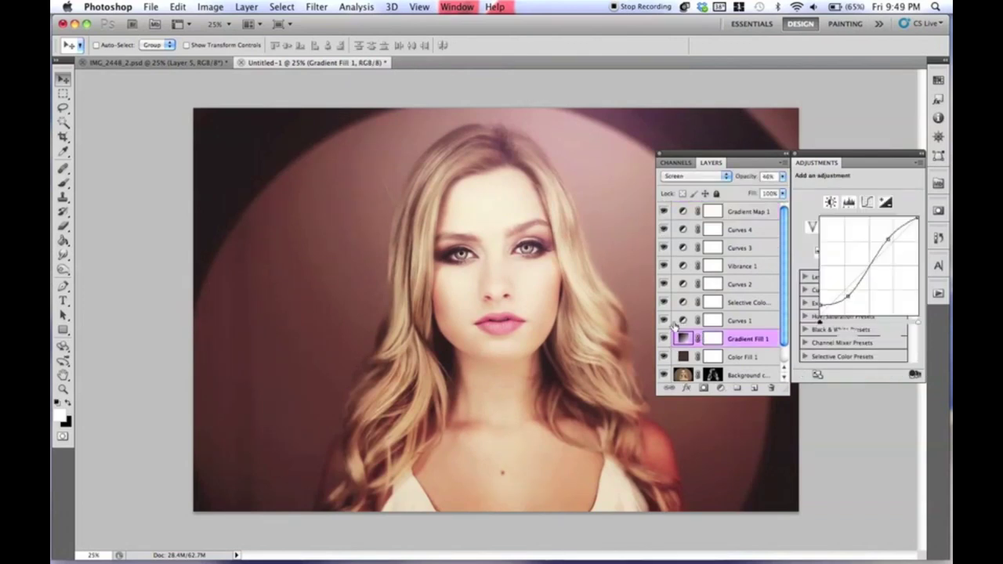
left_click(675, 358)
left_click_drag(745, 178, 747, 180)
left_click_drag(745, 179, 741, 180)
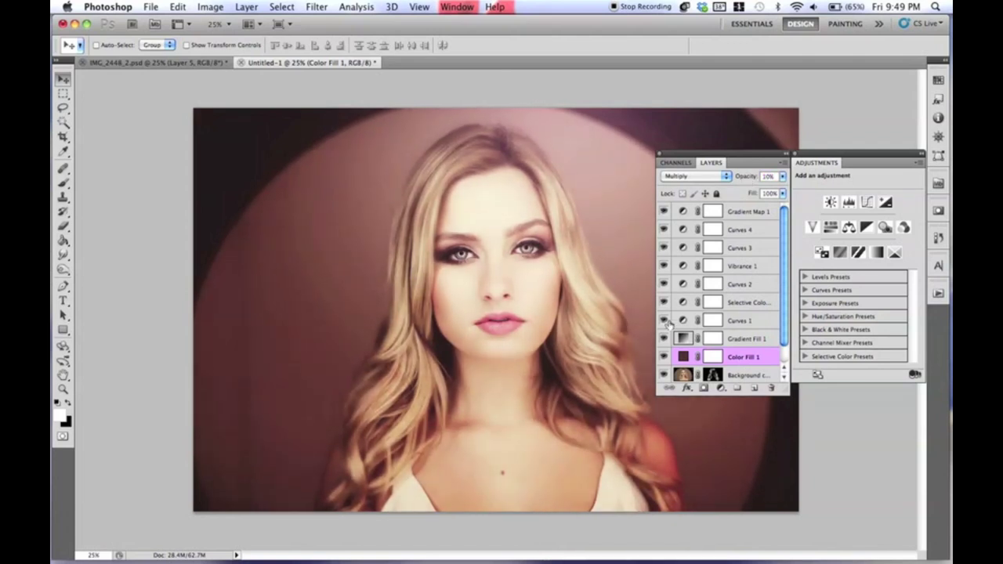
Toggle Curves 1, Selective Color, Curves 2 and Curves 3 visibility to compare their effects
left_click(664, 321)
left_click(664, 321)
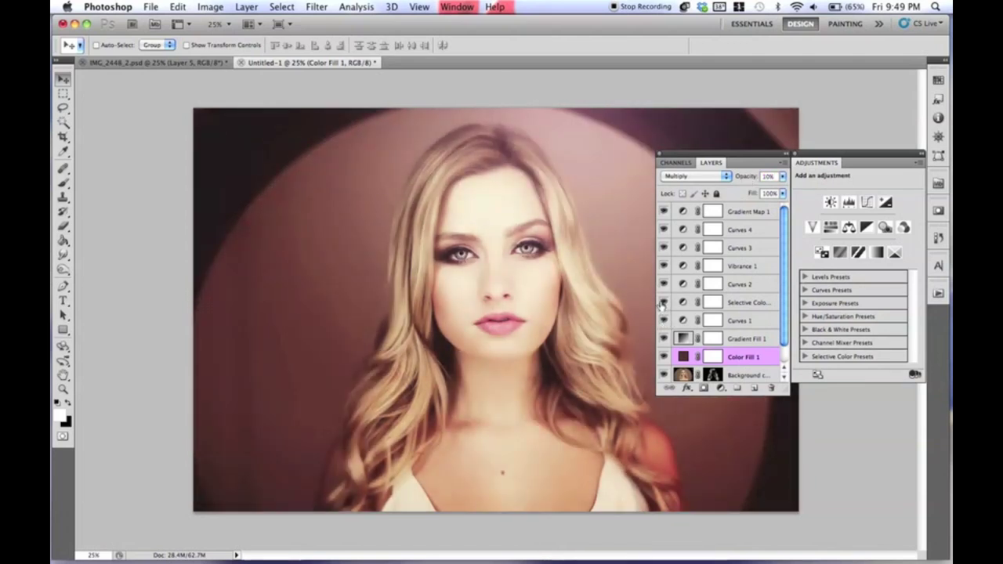
left_click(663, 301)
left_click(664, 302)
left_click(663, 284)
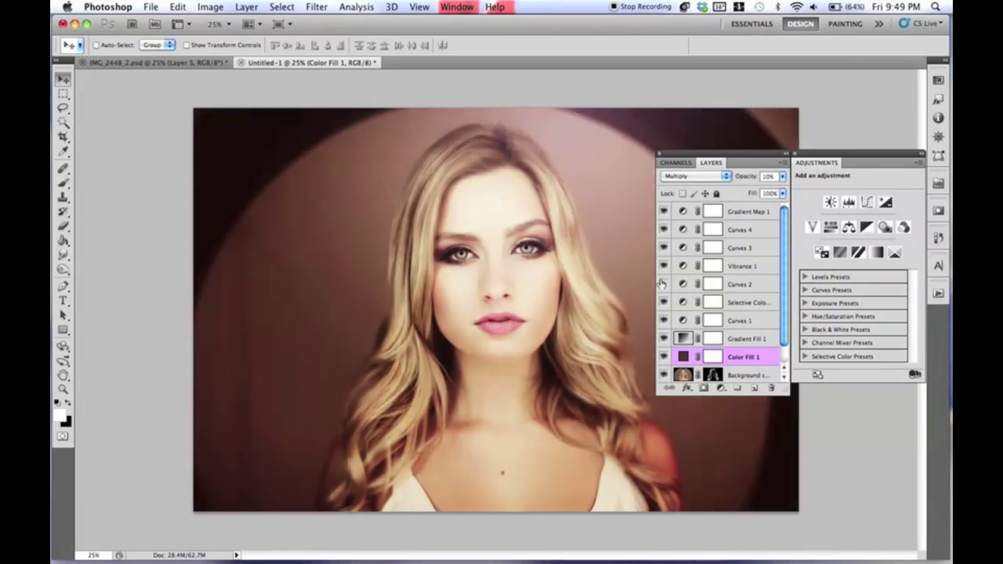
left_click(663, 284)
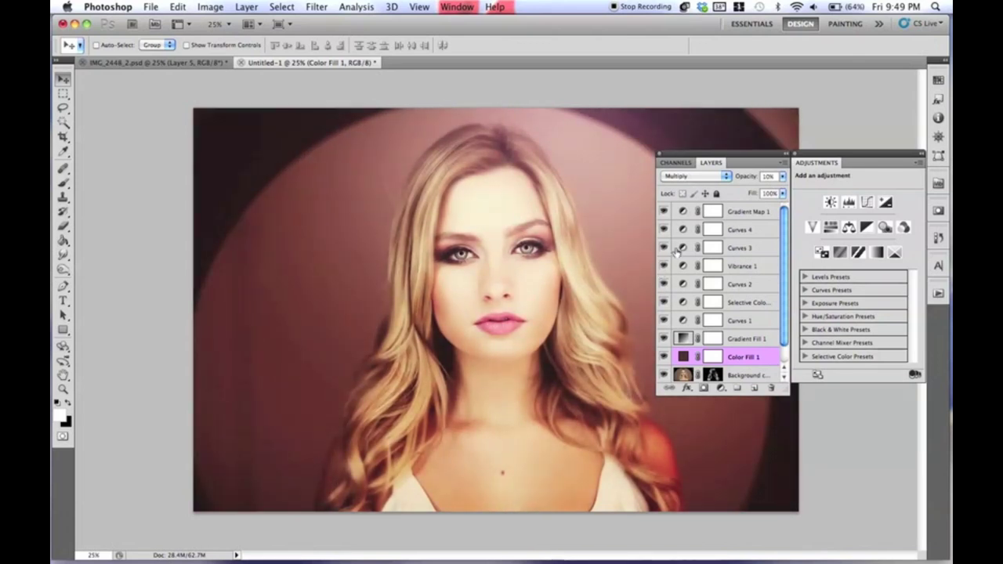
left_click(663, 250)
left_click(664, 249)
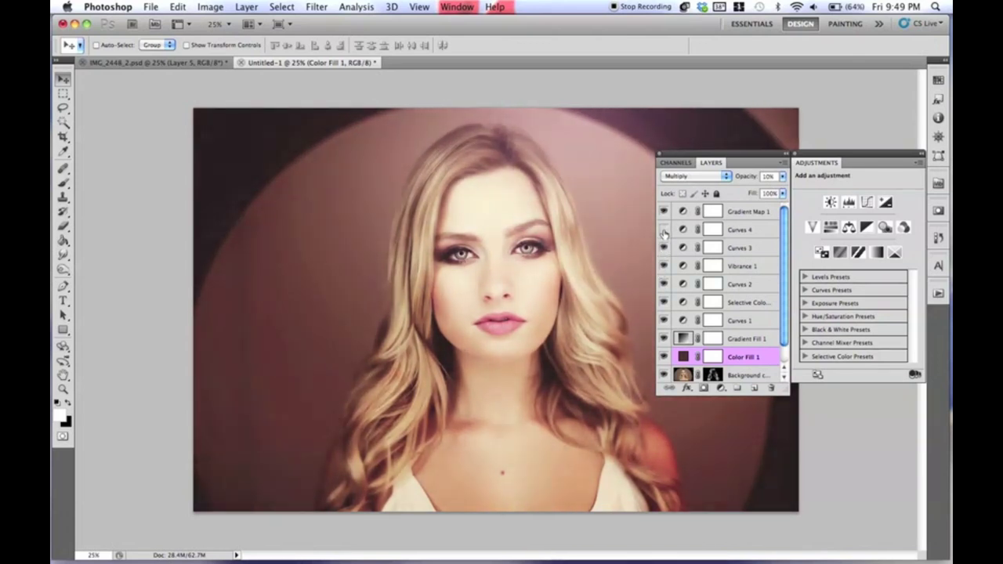
left_click(664, 211)
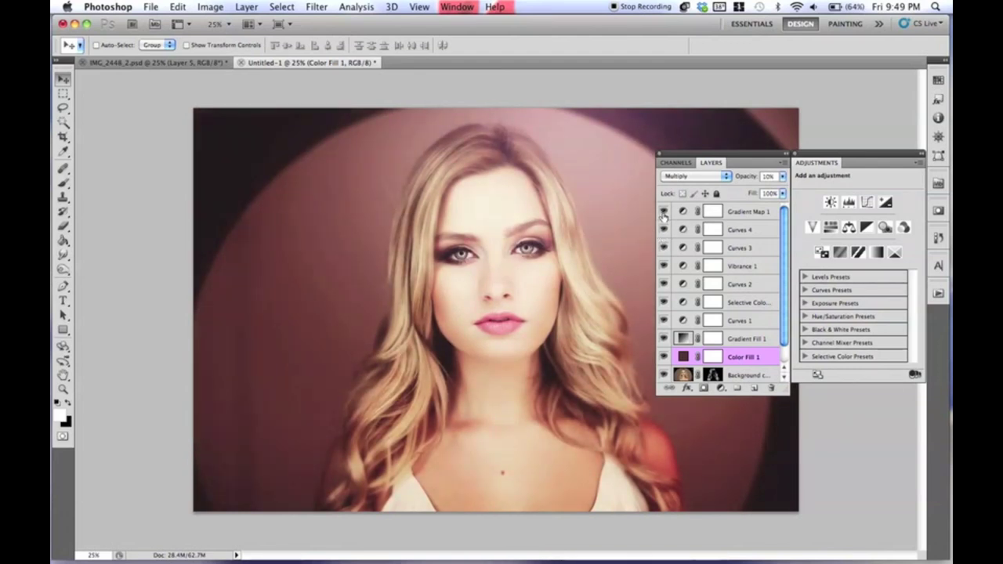
left_click(679, 217)
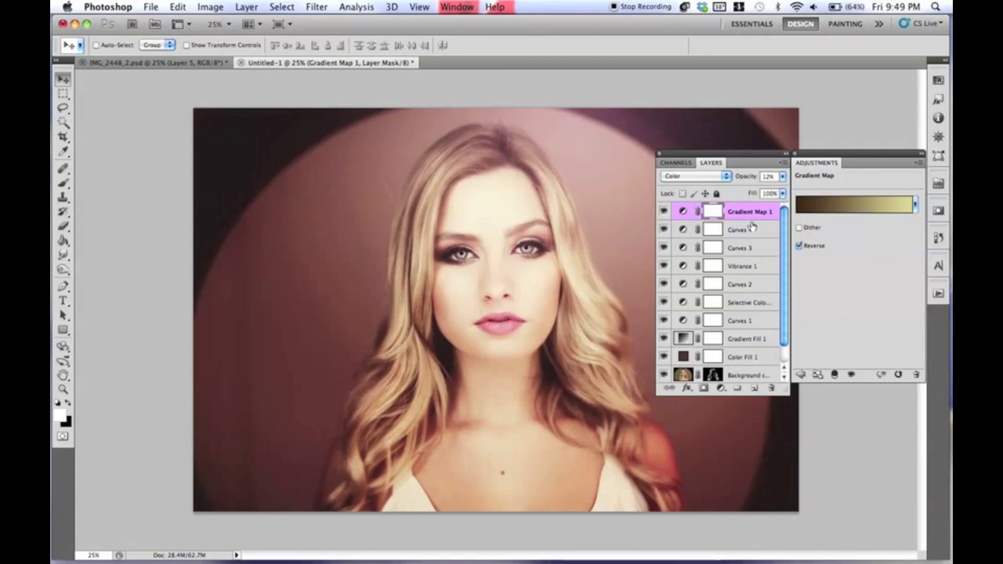
Add a new Selective Color adjustment layer at the top of the layer stack
left_click(257, 7)
mouse_move(363, 129)
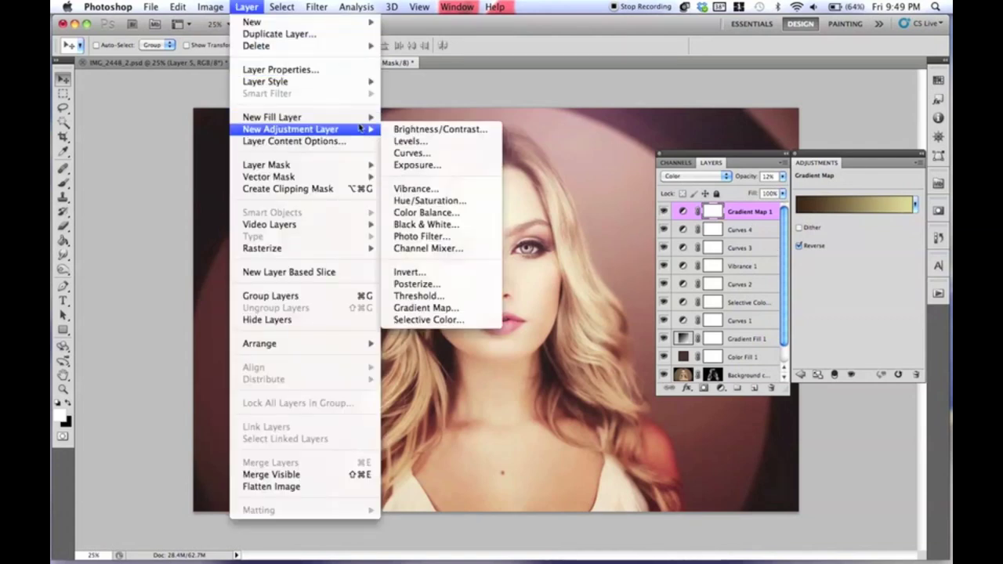
left_click(454, 320)
left_click(602, 244)
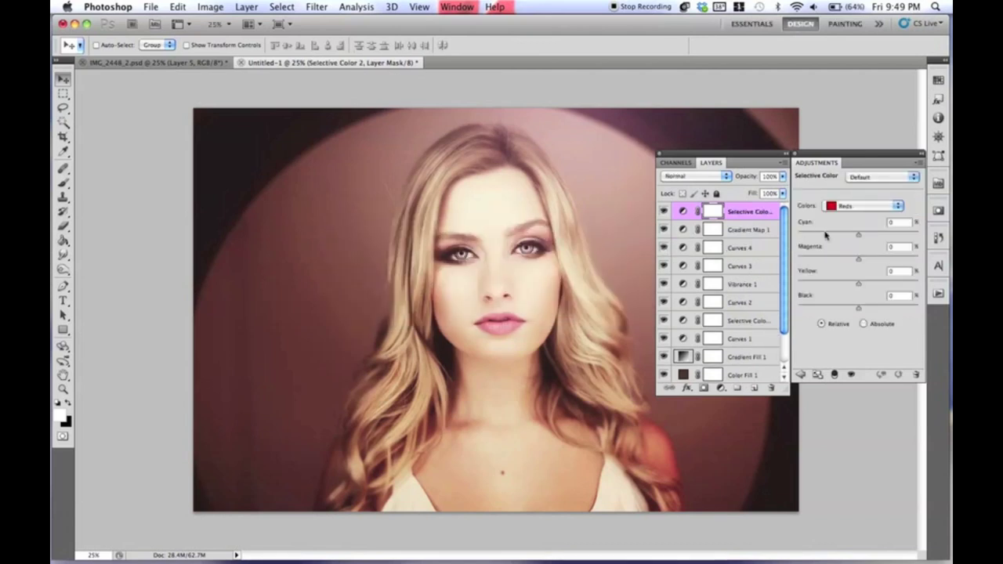
Set the layer's Blacks to Magenta +7 and Yellow -5, toggling it to compare
left_click(855, 206)
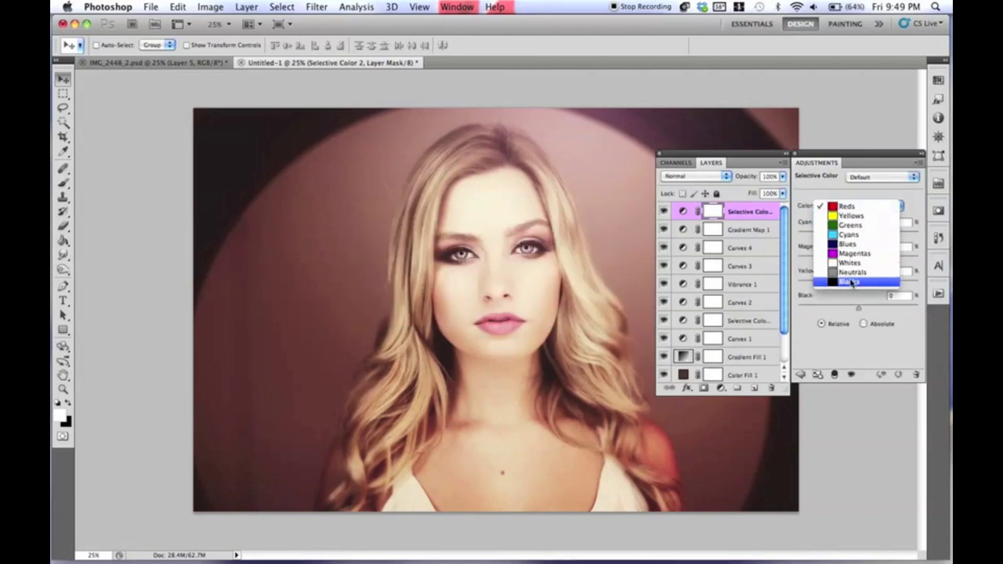
left_click(852, 283)
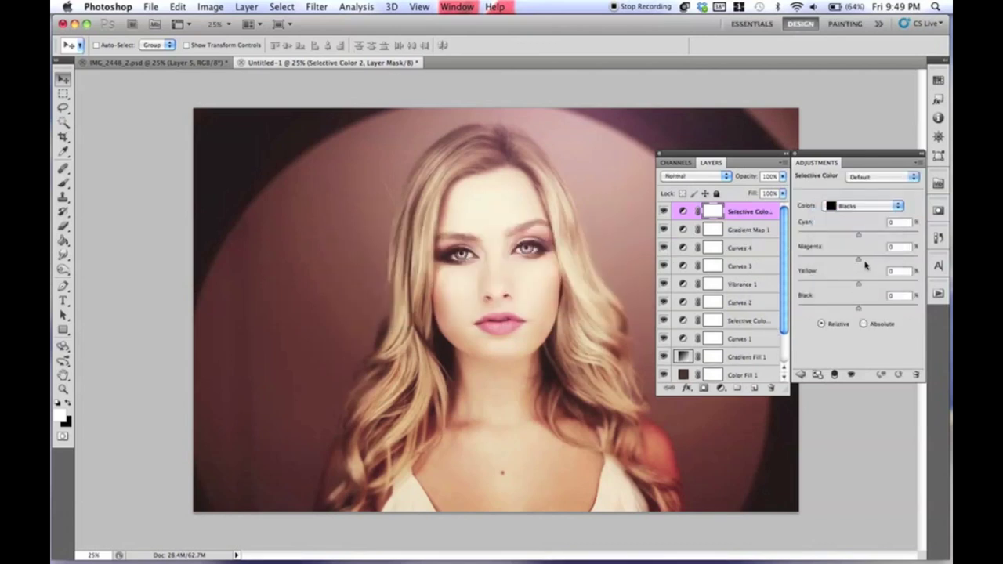
left_click_drag(863, 261, 865, 262)
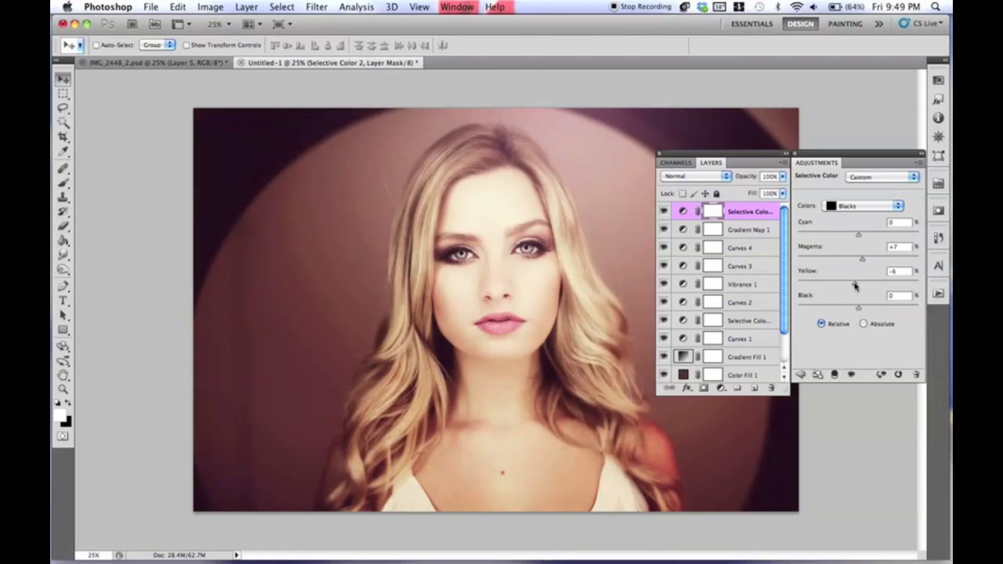
left_click(664, 211)
left_click(665, 214)
left_click_drag(785, 228, 785, 261)
Create a new Layer 1 above Background copy in Overlay blend mode, using the Brush tool
left_click(744, 356)
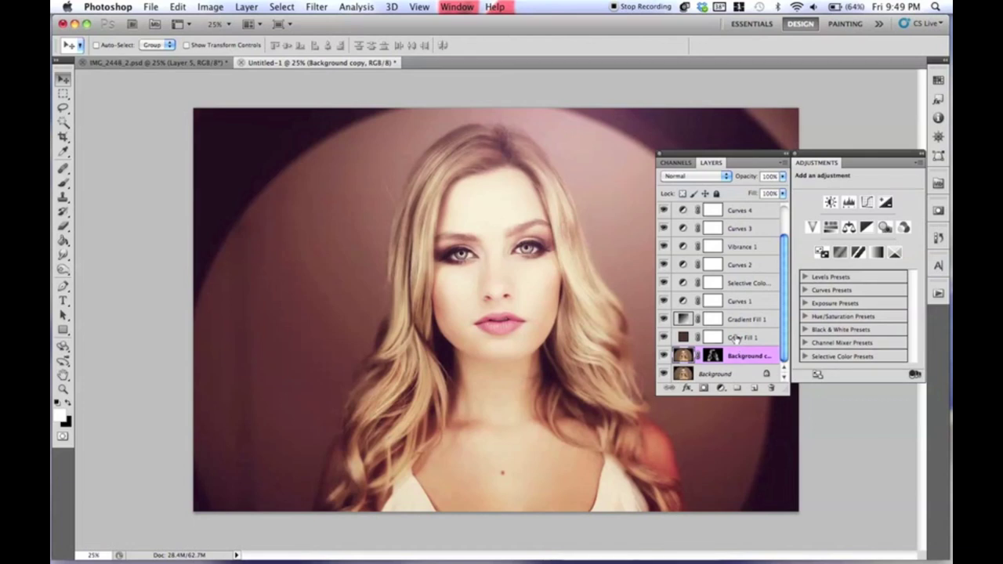
key("super+shift+n")
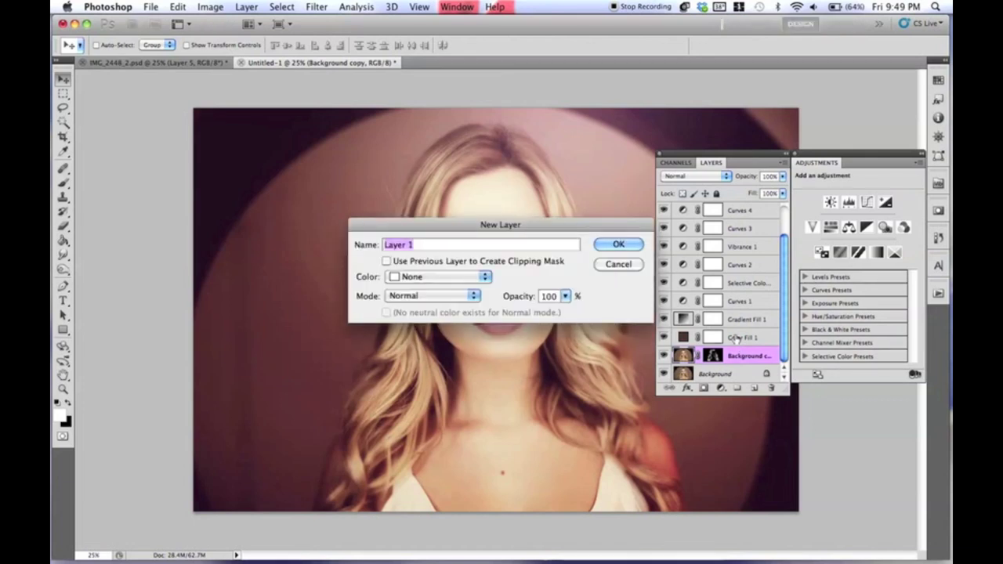
key("Return")
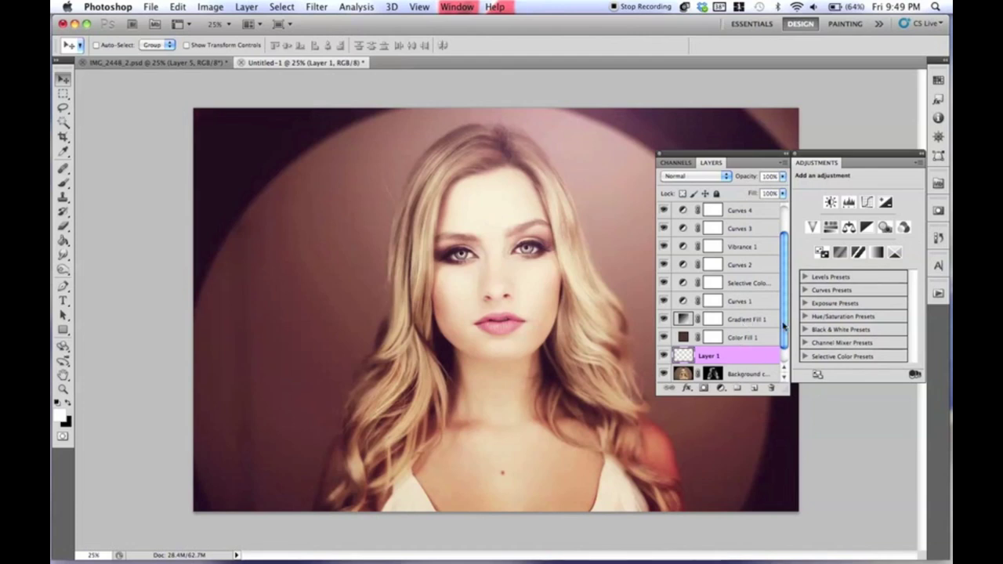
scroll(784, 325, "down", 1)
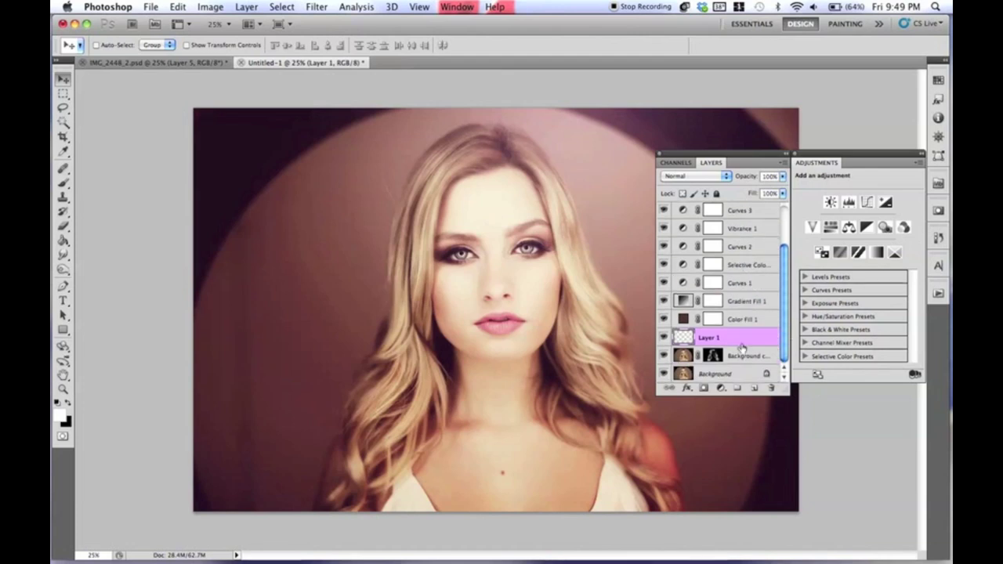
left_click(64, 183)
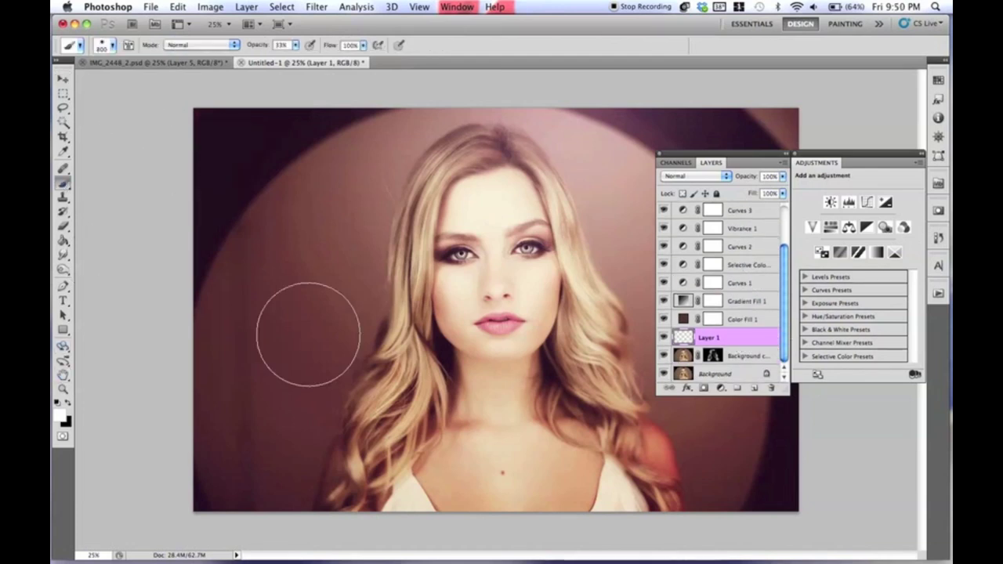
left_click(715, 177)
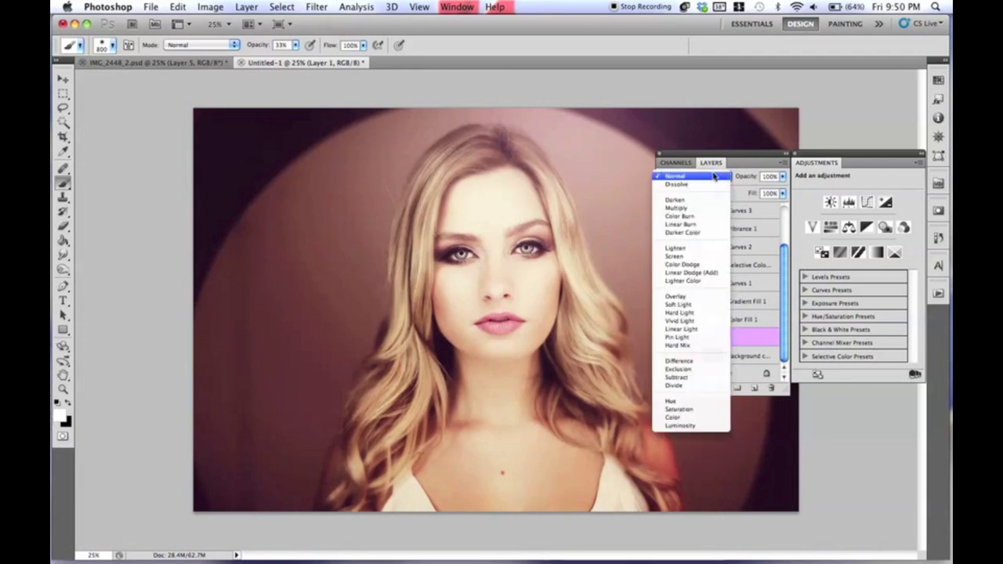
left_click(674, 296)
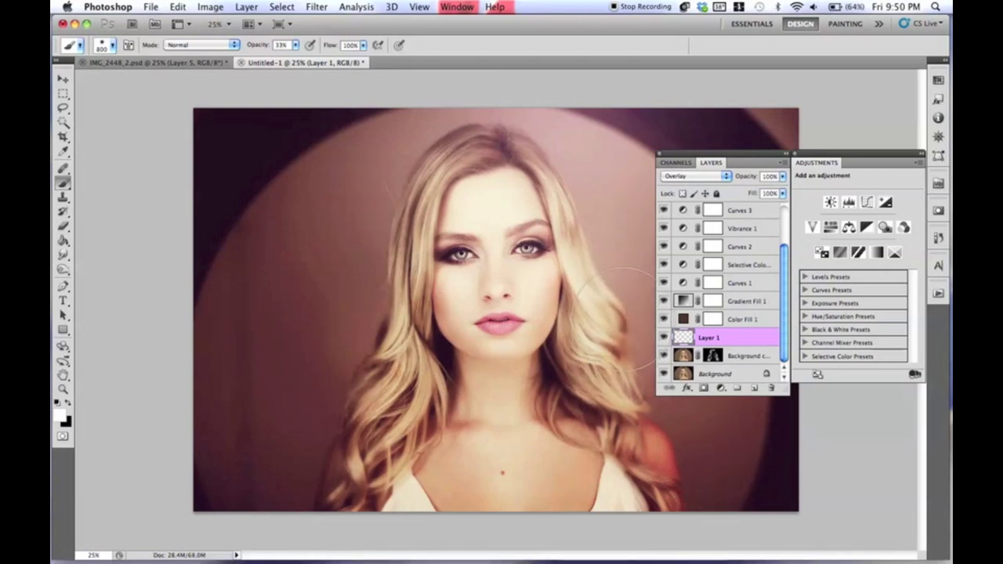
Paint over the chin, neck and top of the hair, then brighten a hair patch with white
key("bracketleft")
key("bracketleft")
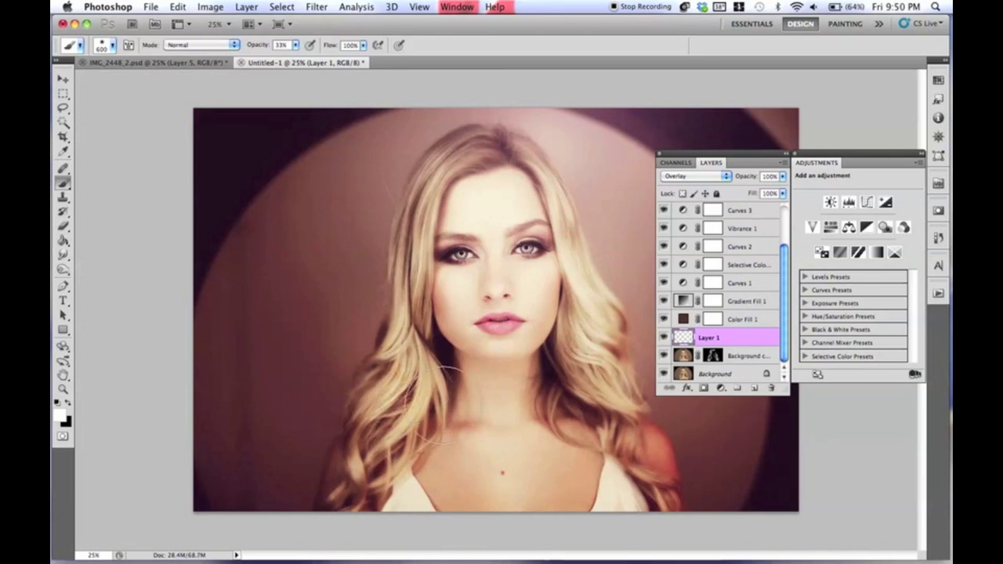
key("bracketright")
key("bracketright")
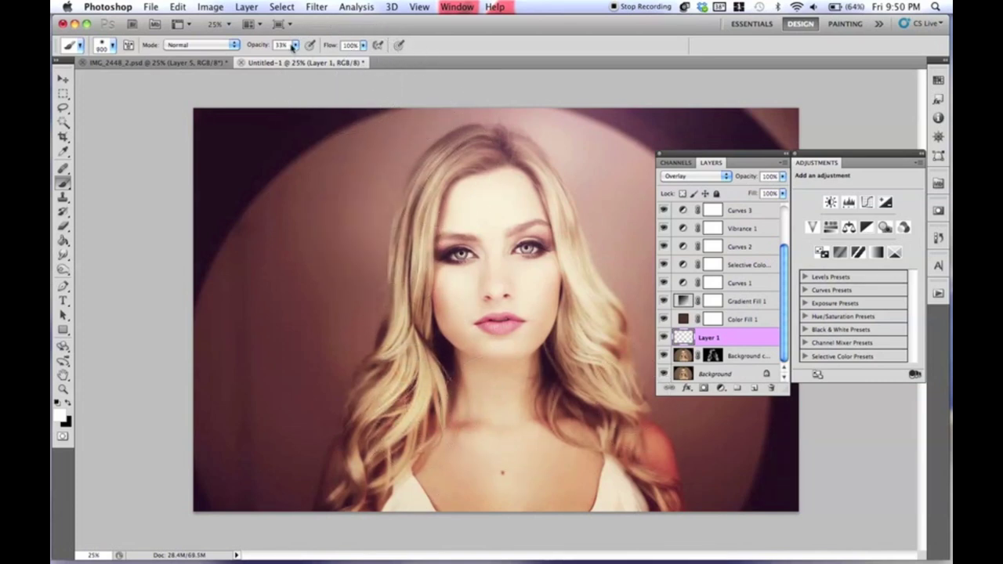
key("bracketright")
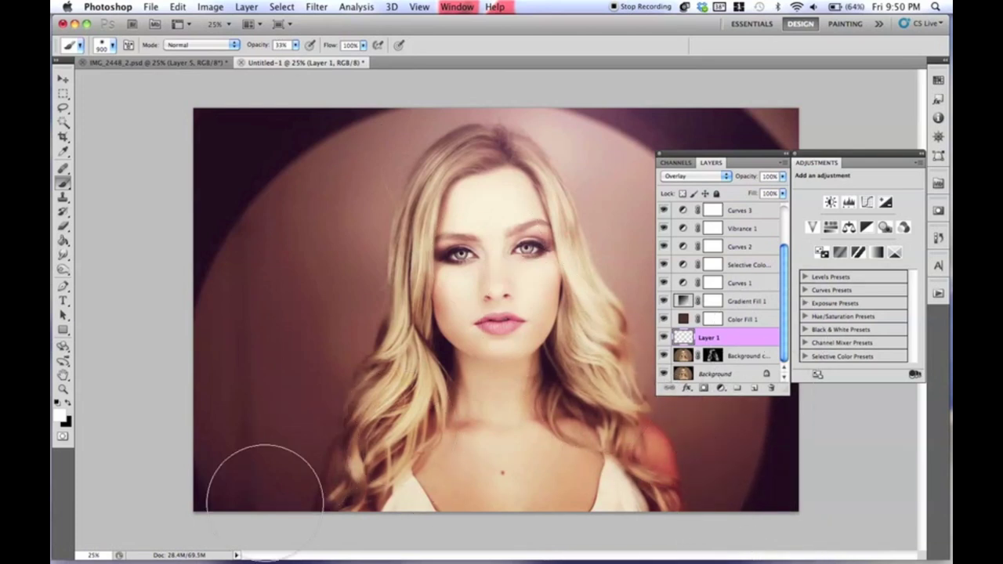
mouse_move(466, 421)
left_mouse_down()
mouse_move(442, 423)
mouse_move(437, 504)
mouse_move(450, 375)
mouse_move(494, 457)
mouse_move(451, 365)
mouse_move(494, 474)
mouse_move(445, 431)
mouse_move(425, 470)
mouse_move(405, 468)
mouse_move(523, 440)
mouse_move(664, 460)
mouse_move(621, 464)
mouse_move(614, 443)
mouse_move(763, 502)
mouse_move(650, 482)
left_mouse_up()
key("bracketleft")
key("bracketleft")
key("bracketleft")
mouse_move(511, 157)
left_mouse_down()
mouse_move(581, 139)
mouse_move(525, 149)
left_mouse_up()
key("x")
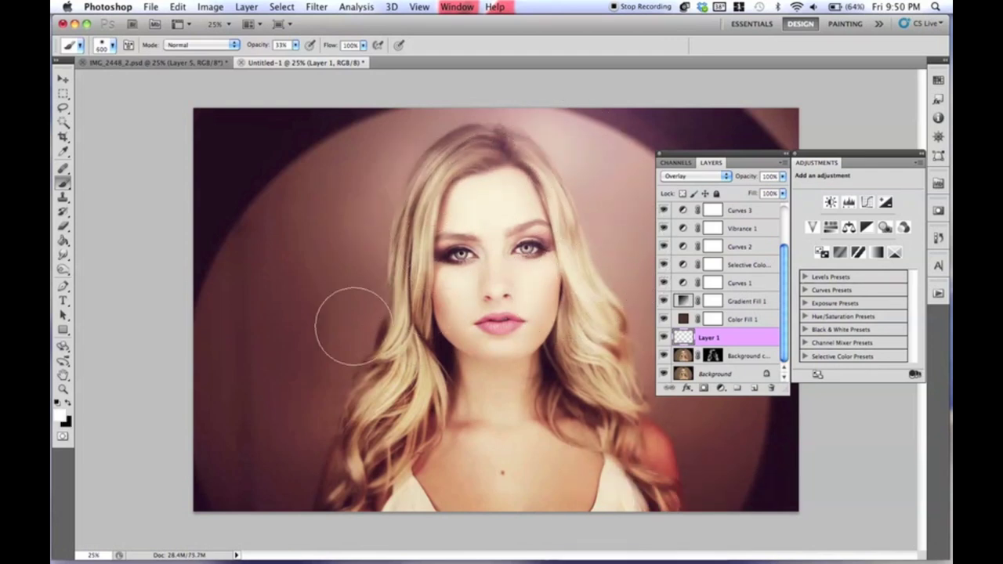
left_click(590, 202)
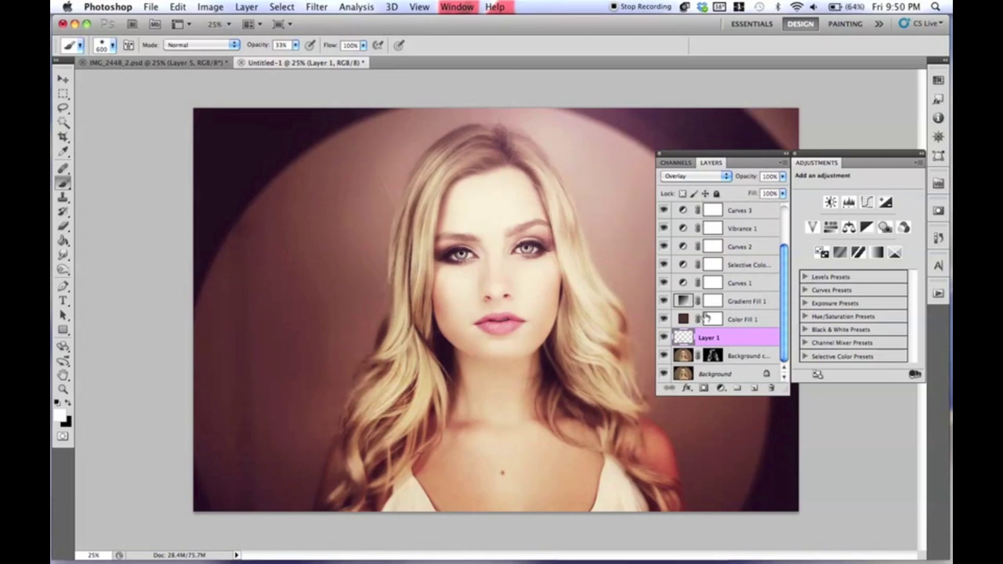
Paint a soft white highlight across the lower portrait with a 1000 px brush, comparing against Color Fill 1
key("bracketleft")
key("bracketleft")
key("bracketleft")
key("bracketleft")
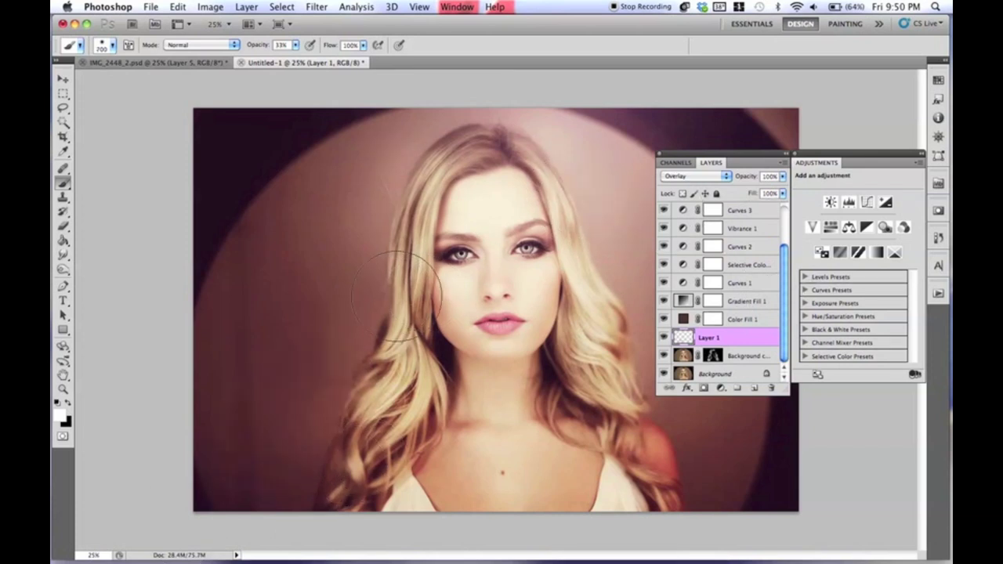
key("bracketright")
key("bracketright")
key("bracketright")
key("bracketright")
key("bracketright")
key("bracketright")
key("bracketright")
key("bracketright")
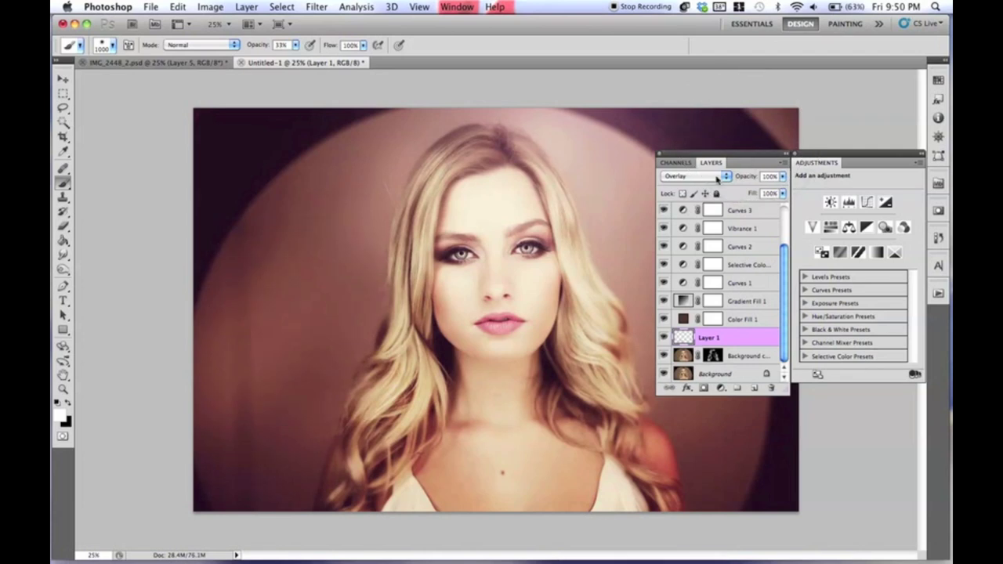
left_click_drag(729, 156, 825, 156)
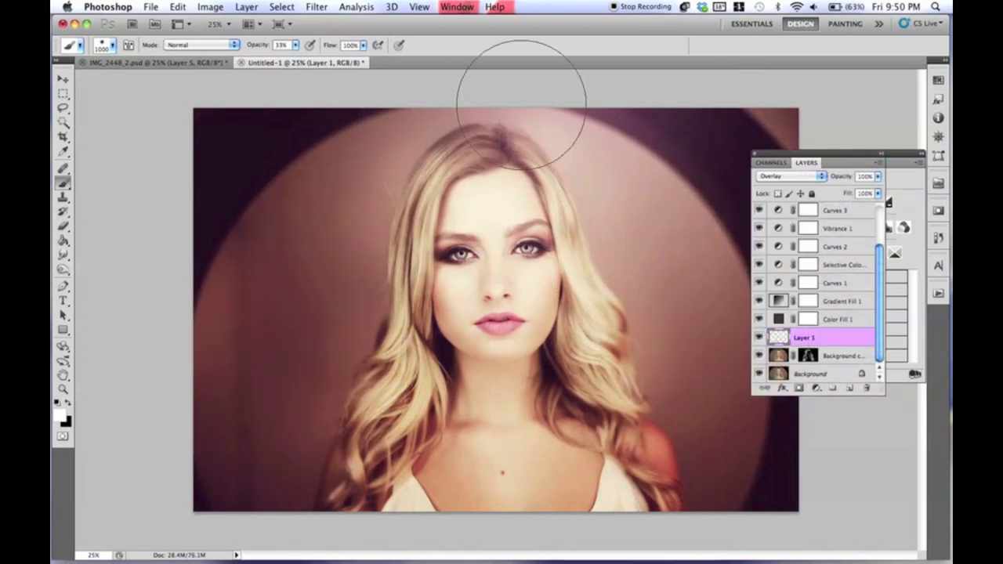
mouse_move(190, 492)
left_mouse_down()
mouse_move(555, 521)
mouse_move(697, 509)
mouse_move(678, 482)
left_mouse_up()
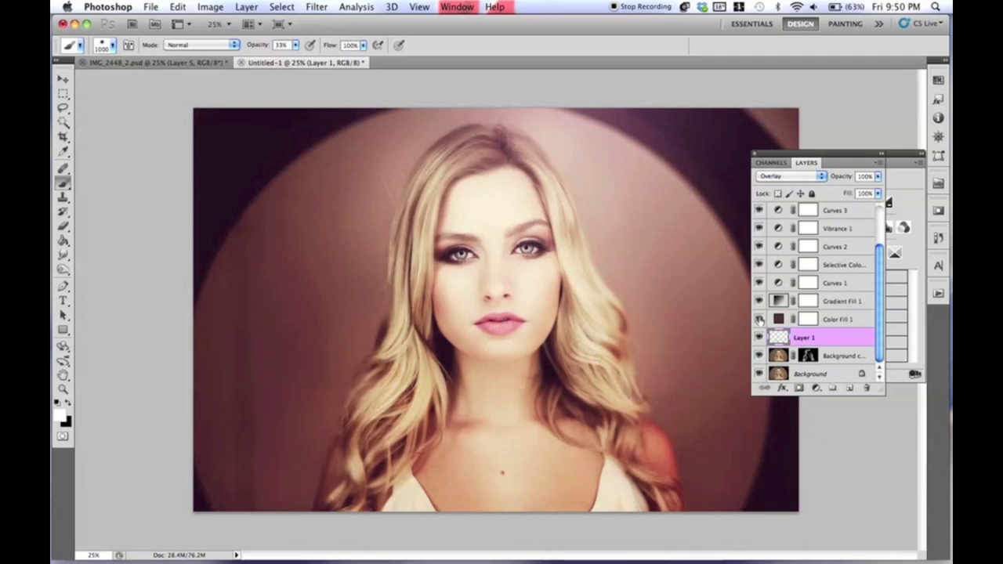
left_click(759, 319)
left_click(759, 319)
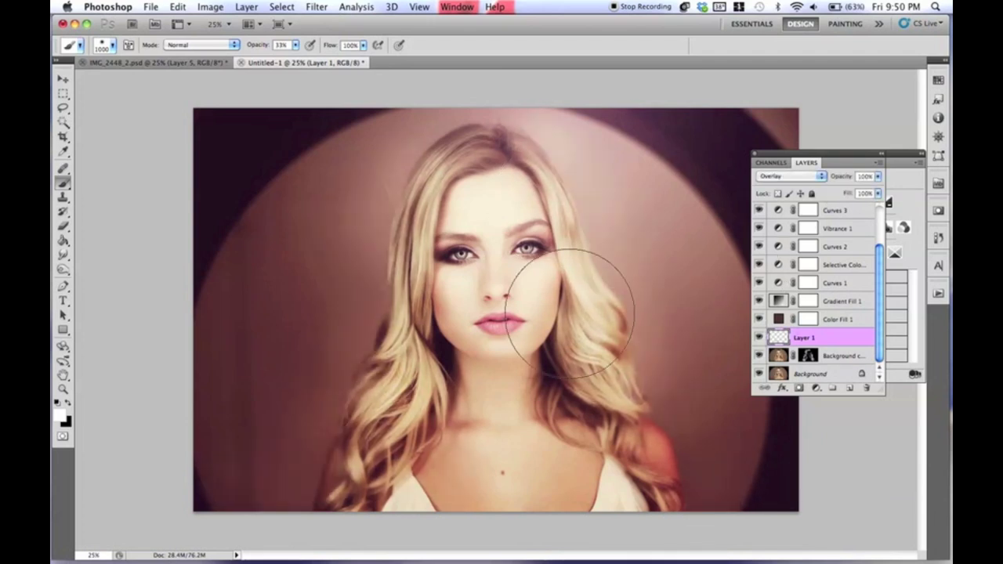
key("bracketleft")
key("bracketleft")
key("bracketleft")
key("bracketleft")
key("bracketleft")
key("bracketleft")
key("bracketleft")
Select the layers from Selective Color 2 down to Background copy and group them with Cmd+G
scroll(867, 228, "up", 3)
left_click(851, 214)
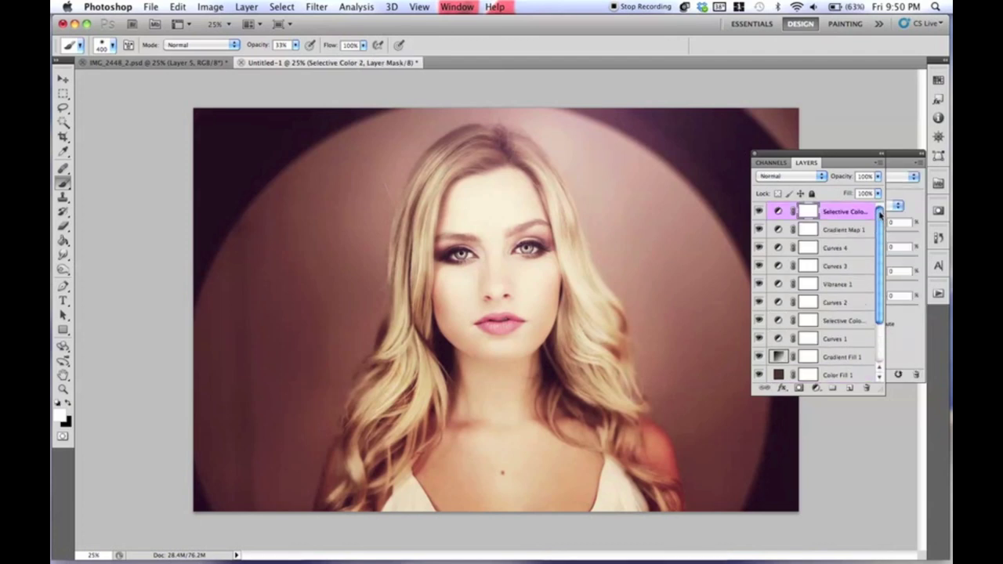
scroll(844, 334, "down", 3)
left_click(837, 357, "shift")
key("super+g")
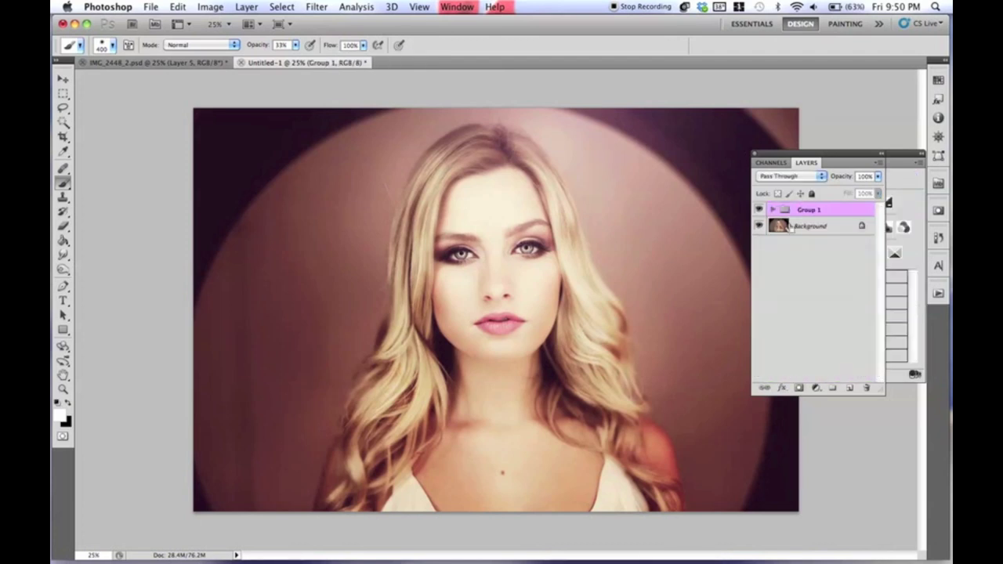
Toggle Group 1, Curves 3 and Color Fill 1 visibility to compare before and after
left_click(773, 210)
left_click(759, 210)
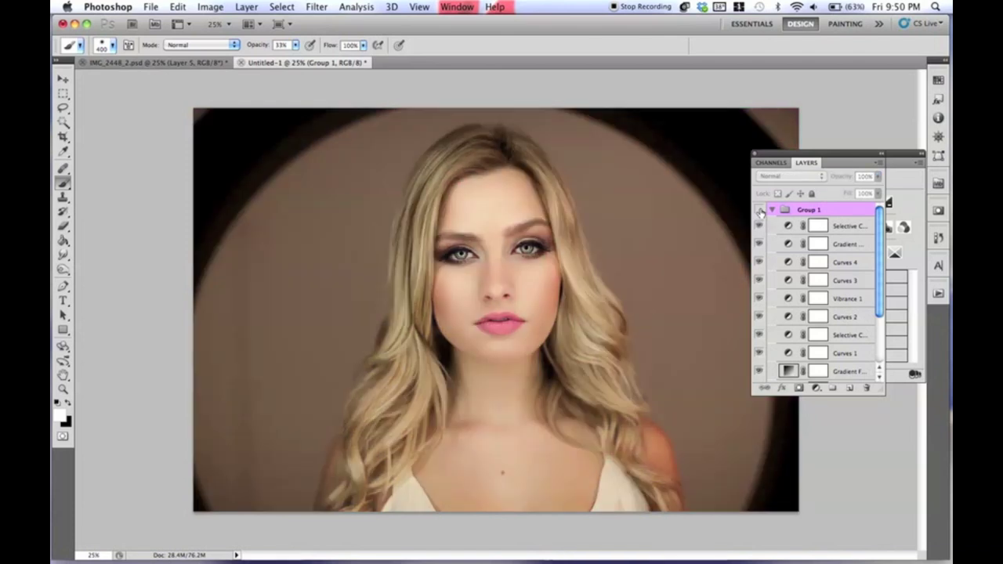
left_click(759, 210)
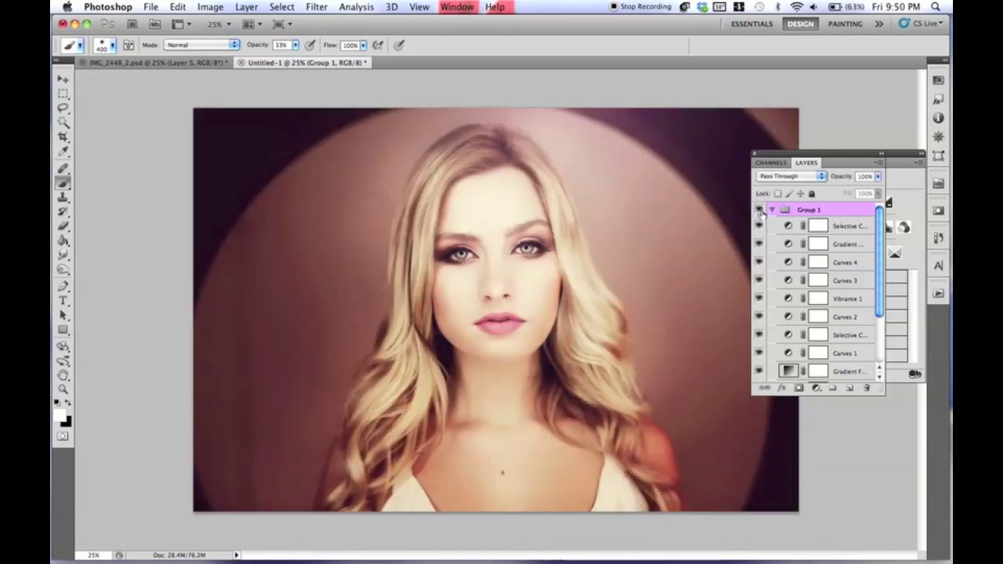
left_click(759, 211)
left_click(760, 211)
left_click(758, 283)
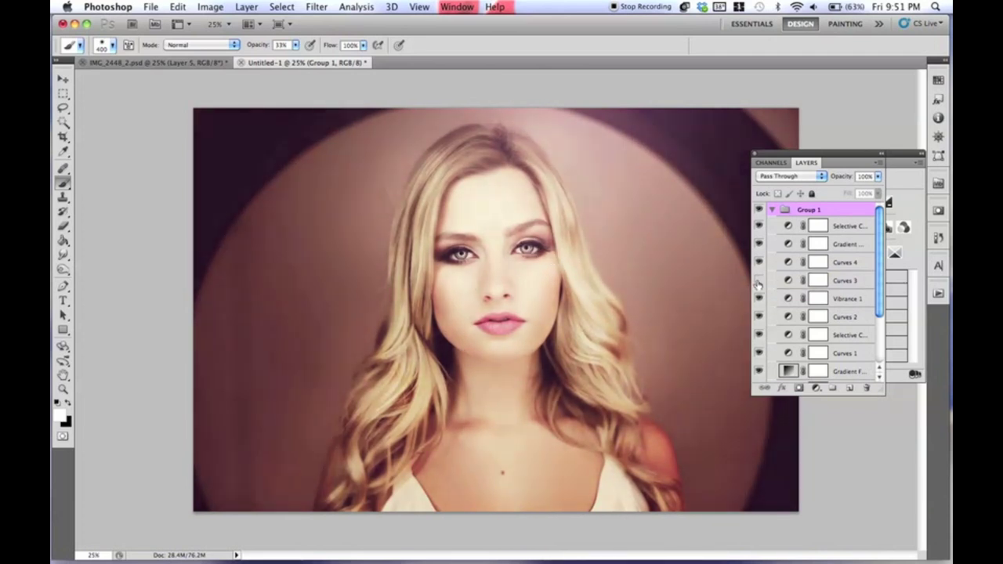
left_click_drag(881, 258, 877, 310)
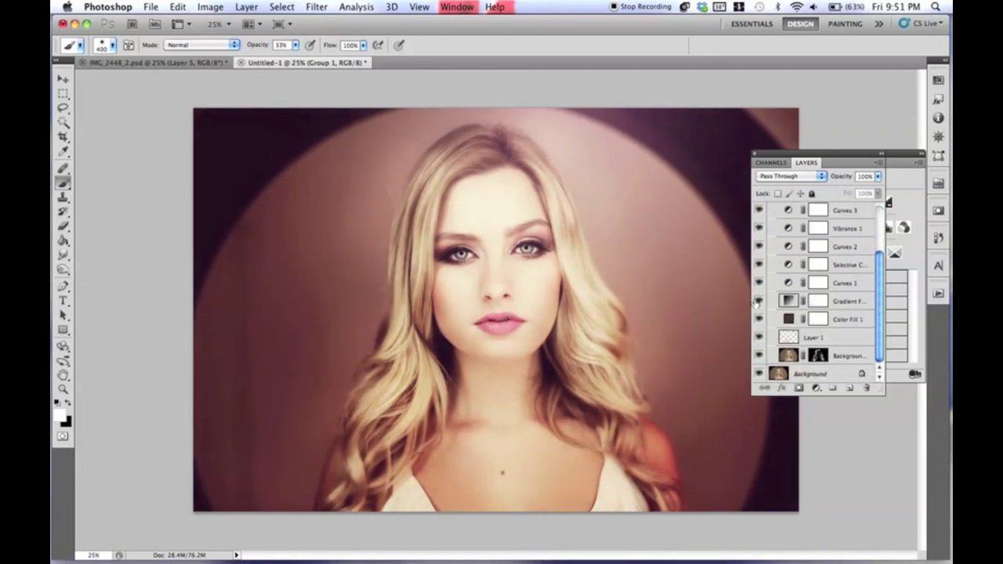
left_click(759, 320)
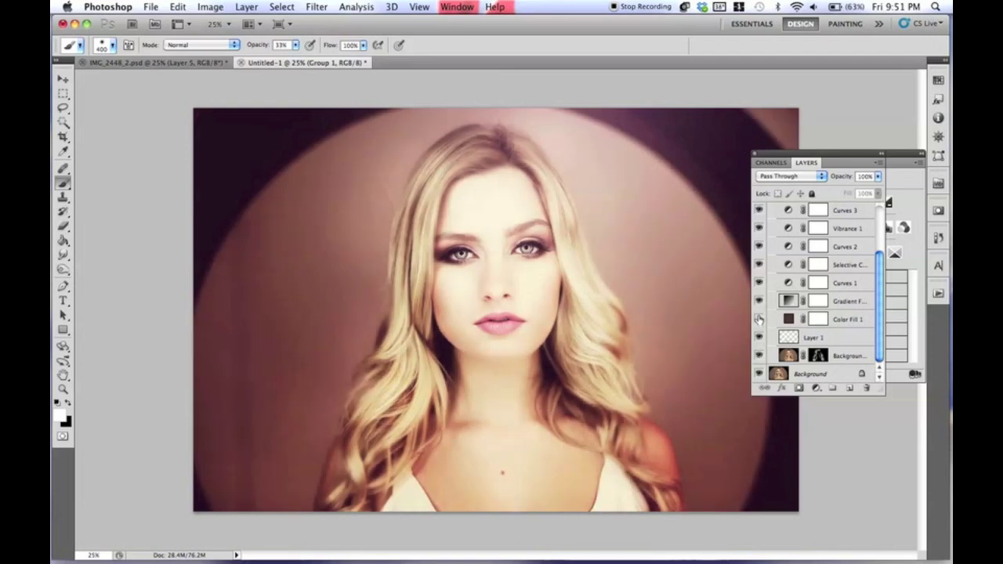
Lower Color Fill 1's opacity to 12%, toggling the pink gradient glow to compare
left_click(758, 320)
left_click(846, 319)
left_click_drag(834, 177, 832, 177)
left_click(758, 301)
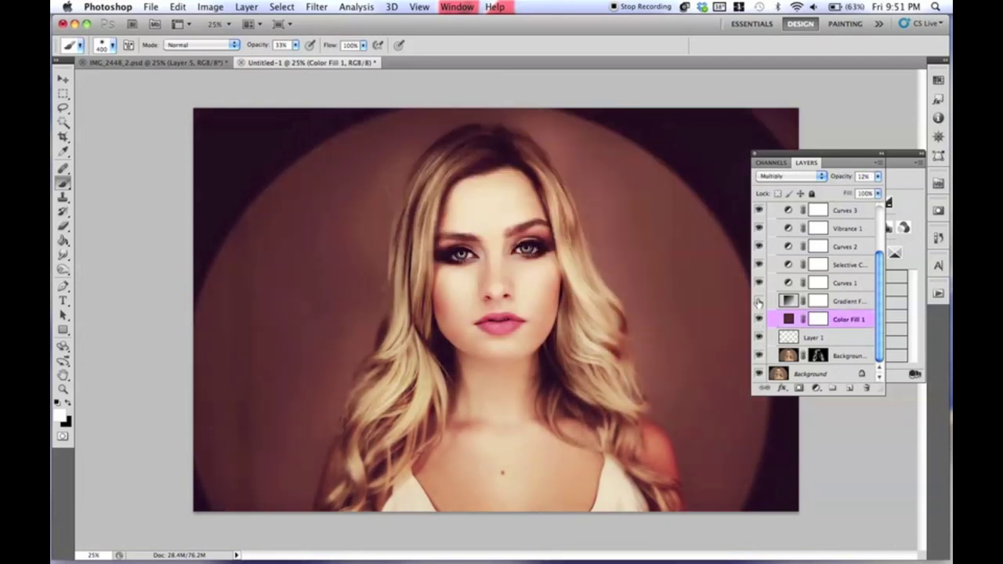
left_click(759, 301)
left_click(759, 301)
left_click(759, 301)
Reduce Gradient Fill 1's opacity from 46% to 33%, then review Curves 1's curve settings
left_click(772, 304)
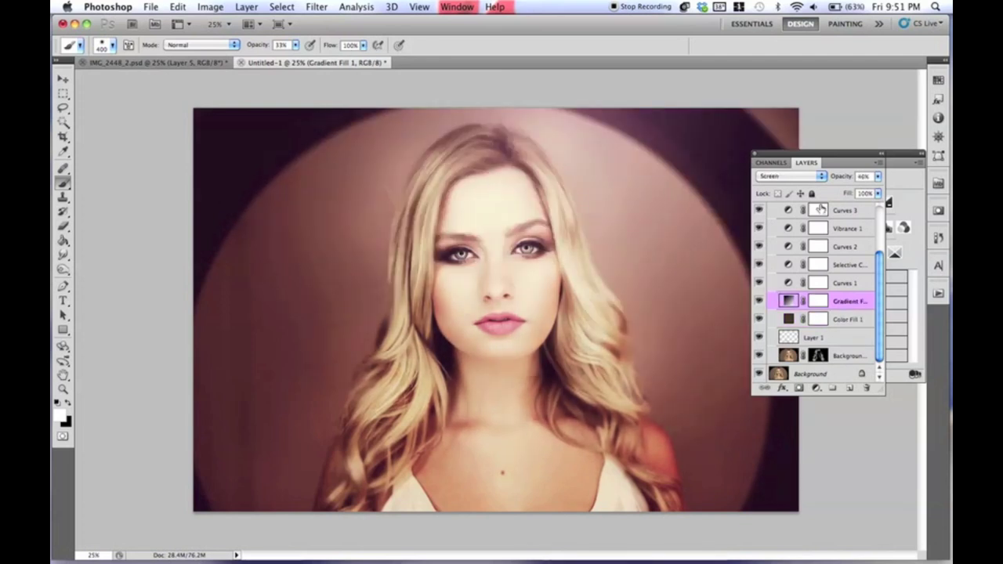
left_click_drag(842, 177, 837, 178)
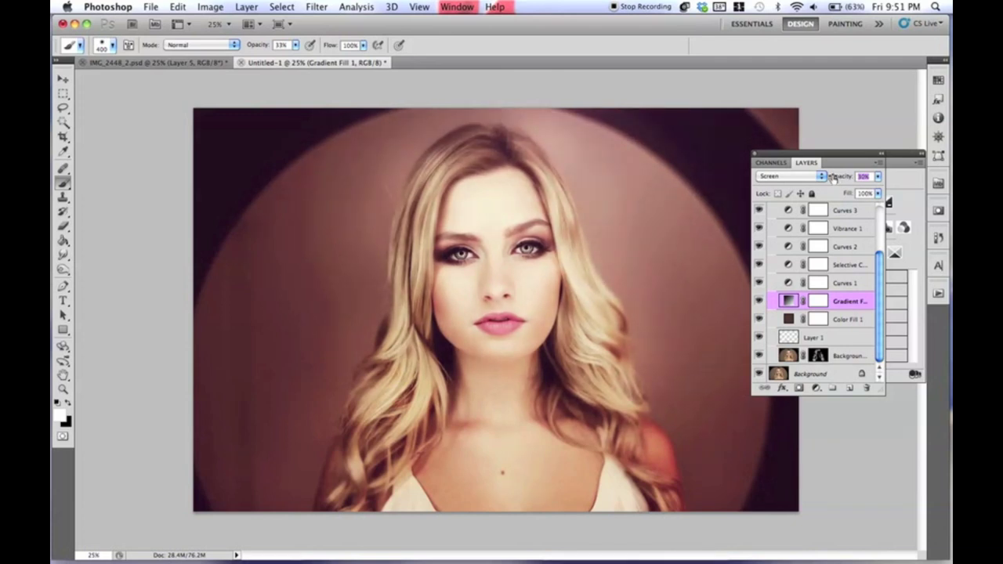
left_click(759, 301)
left_click(759, 301)
left_click(758, 301)
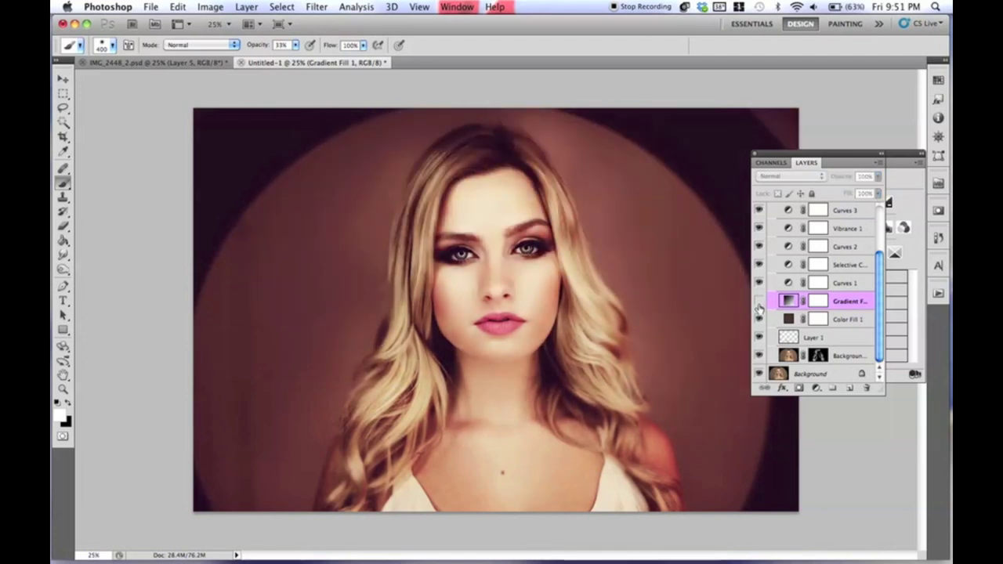
left_click(759, 302)
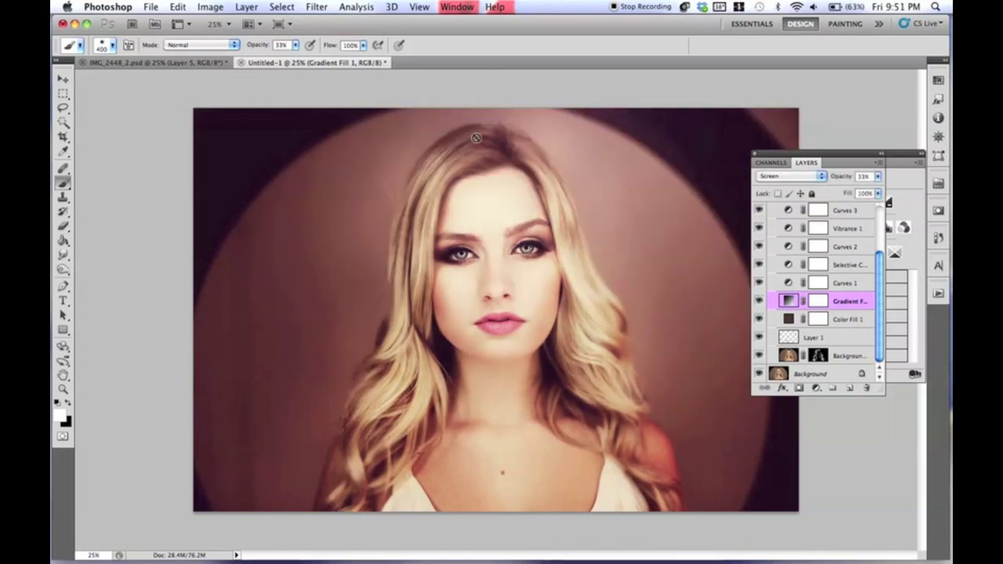
left_click(758, 284)
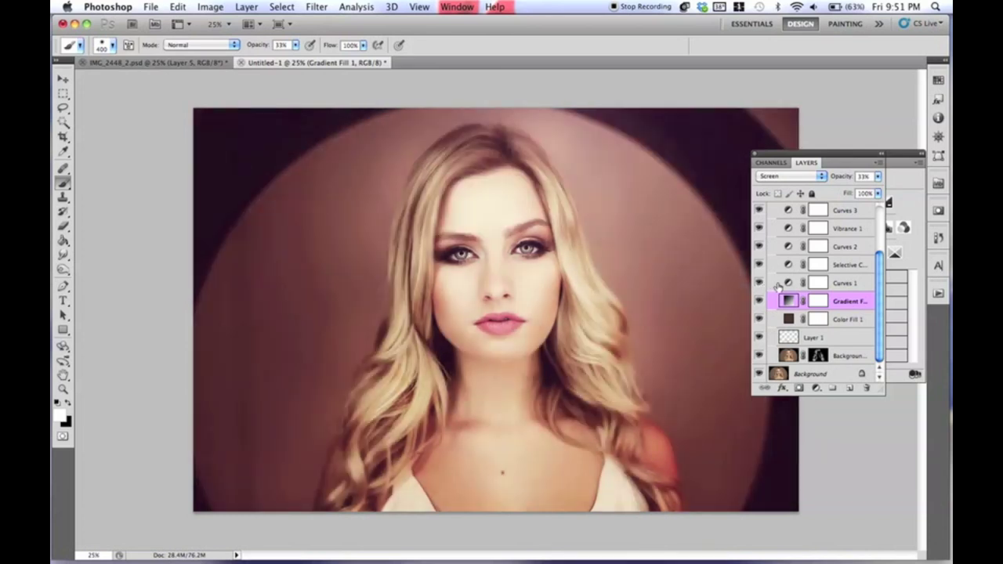
left_click(818, 283)
scroll(831, 298, "up", 2)
Review the Selective Color settings at Group 1's top, select the Move tool, and stop recording
left_click_drag(824, 159, 729, 159)
left_click_drag(785, 263, 784, 238)
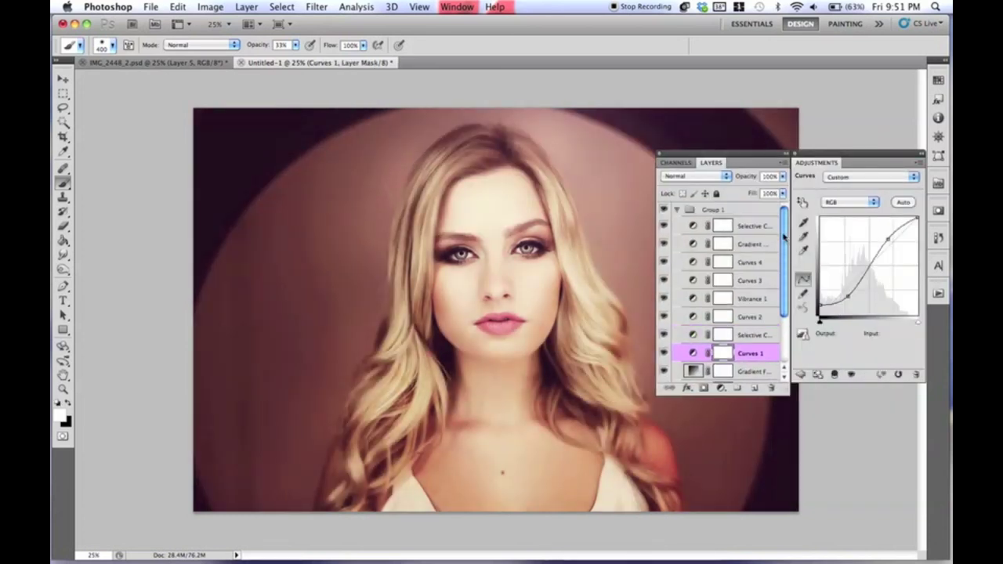
left_click(690, 226)
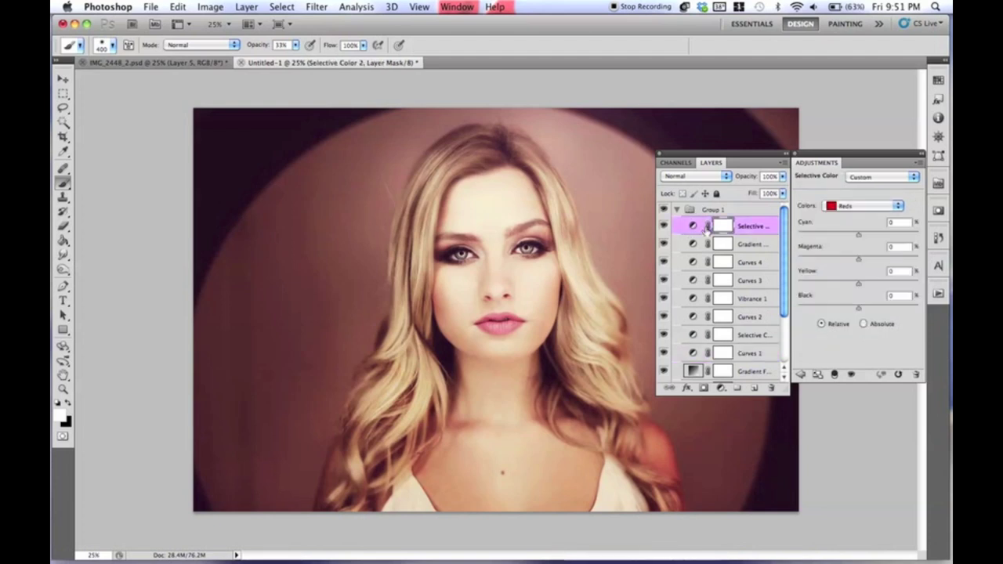
key("v")
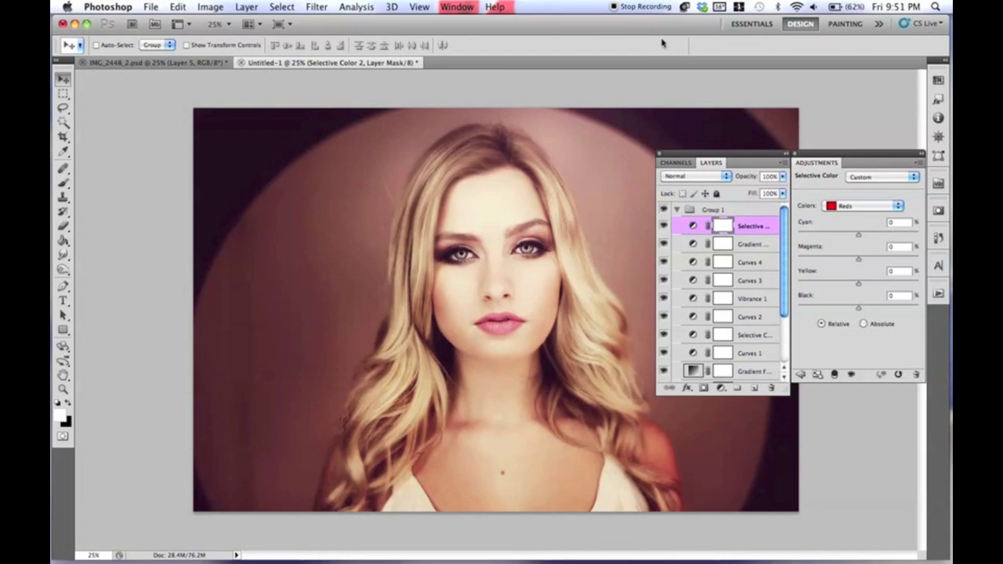
left_click(650, 8)
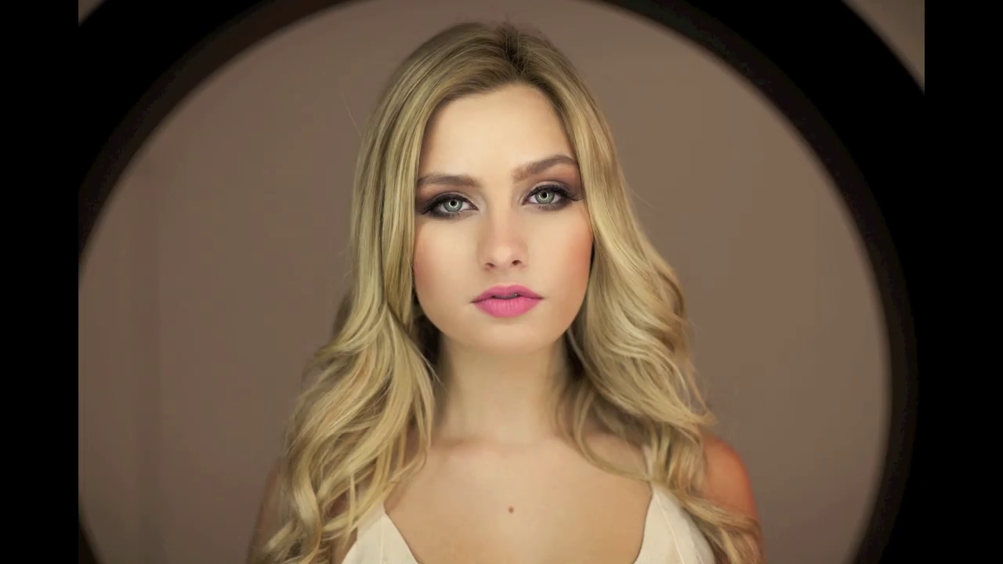